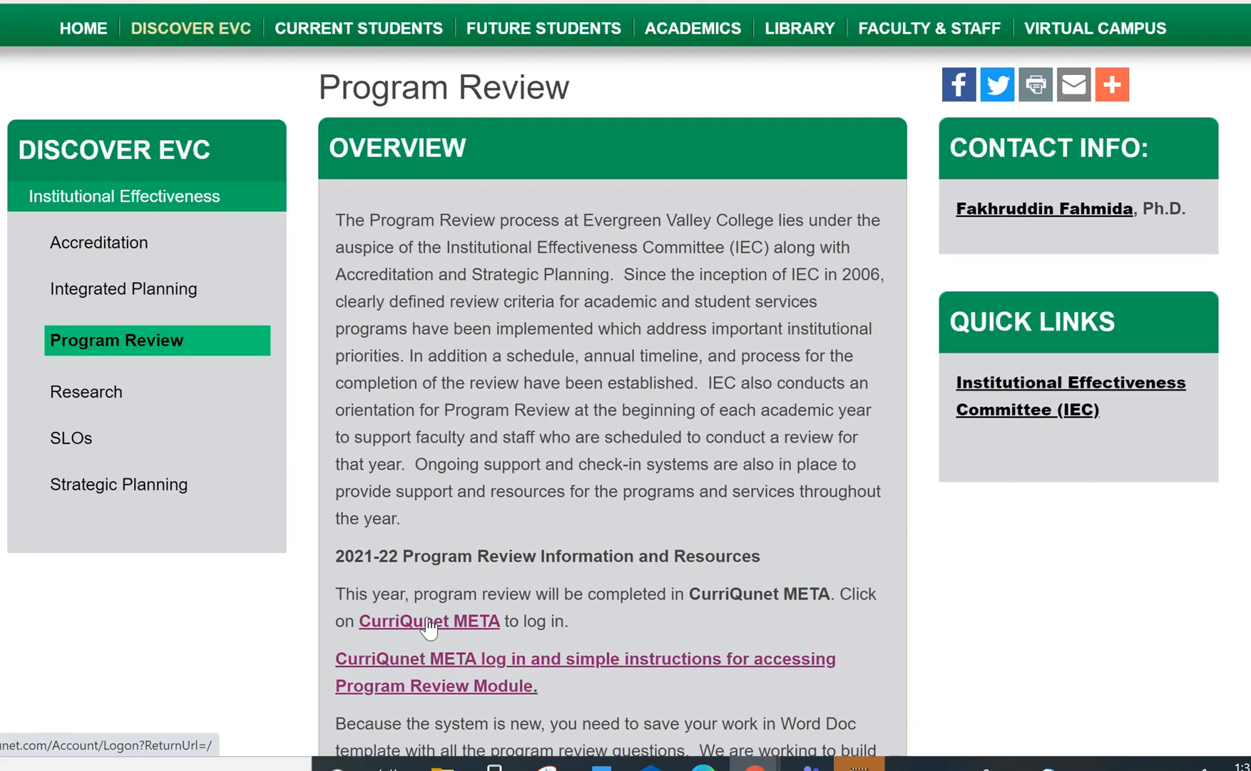
Go to the Evergreen Valley College home page and open the CurriQunet login page through its CurriQunet quick link.
left_click(95, 30)
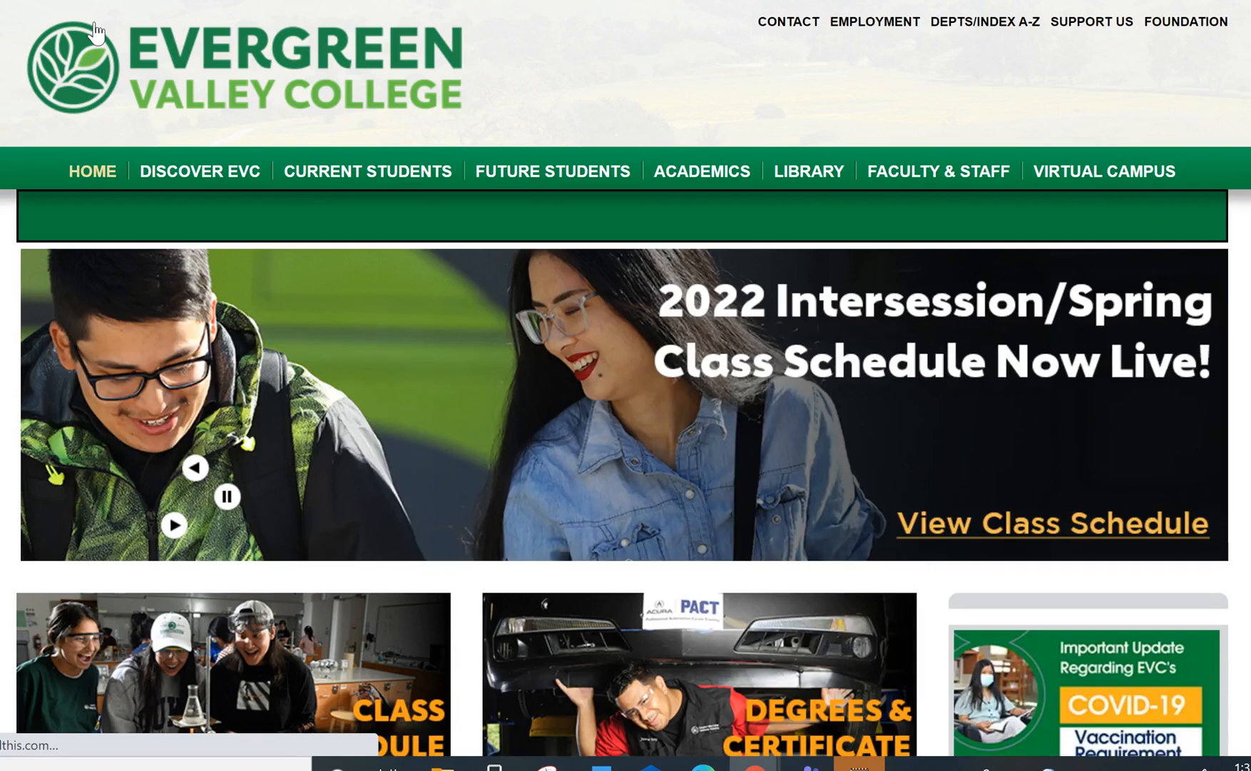
scroll(626, 385, "down", 10)
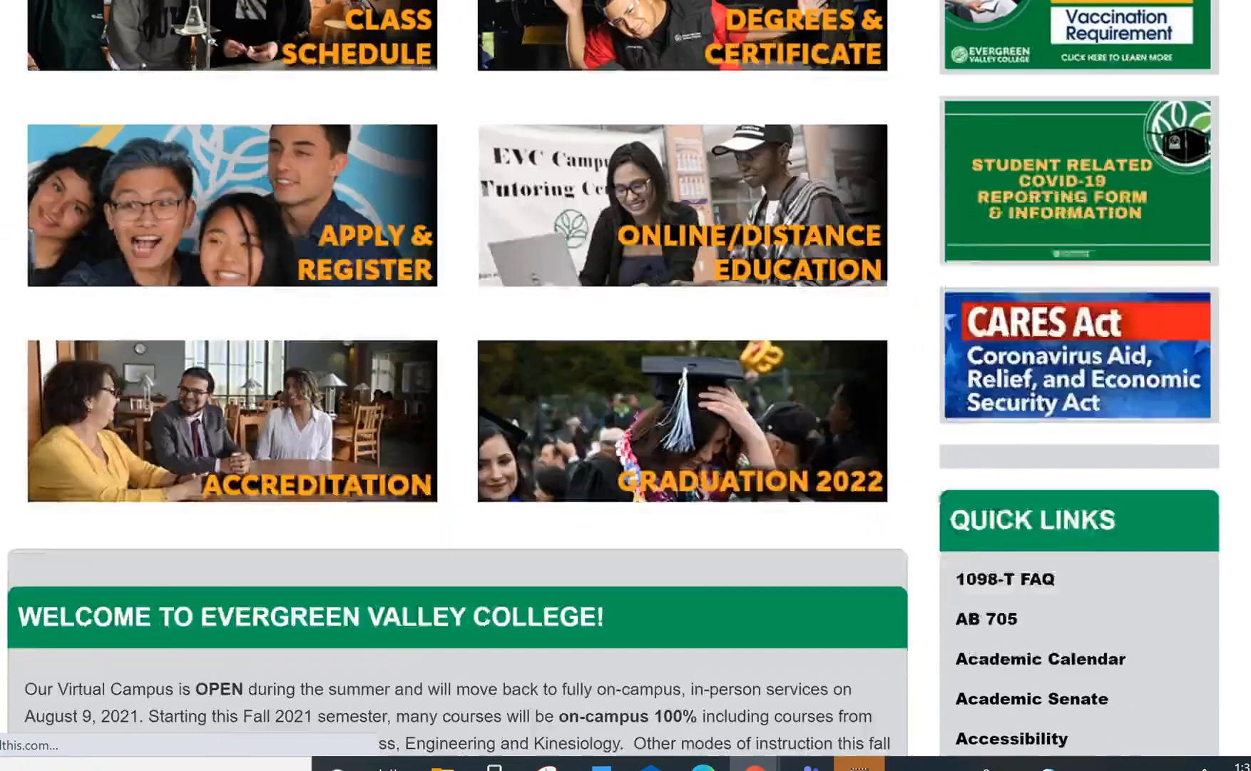
scroll(626, 378, "down", 2)
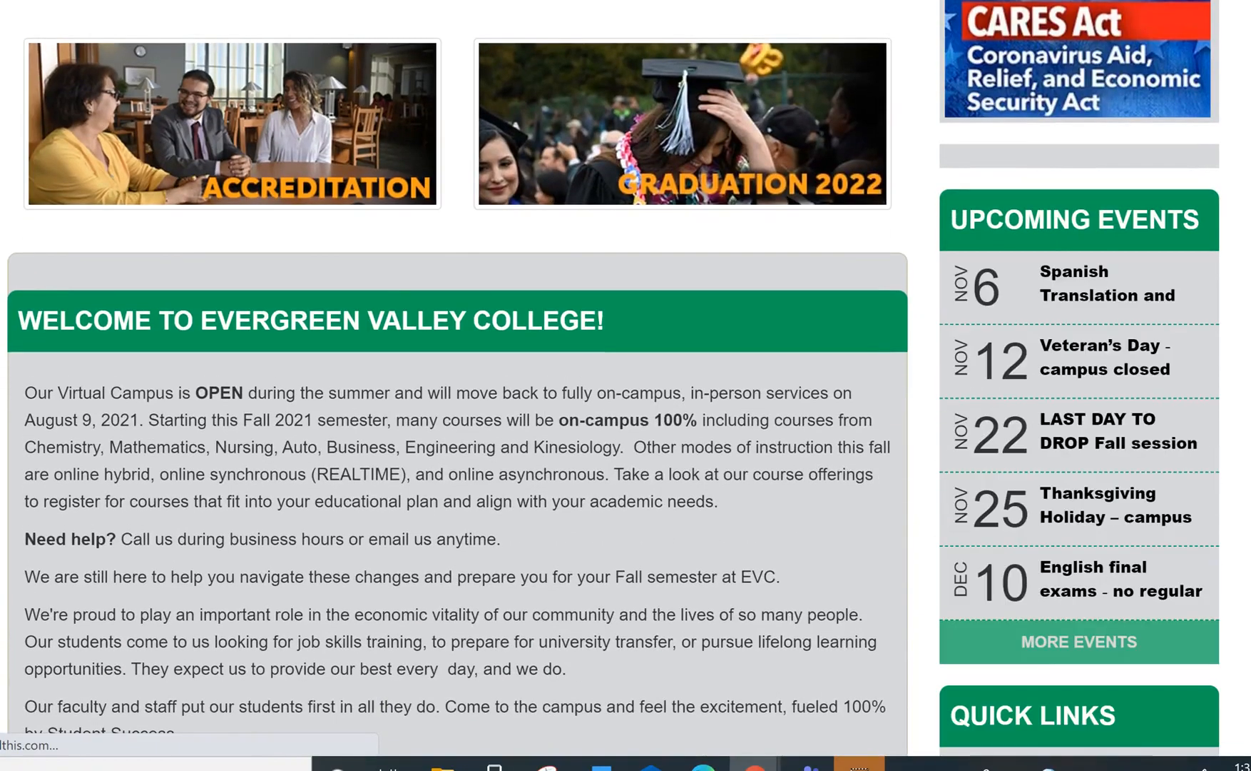
scroll(626, 385, "down", 7)
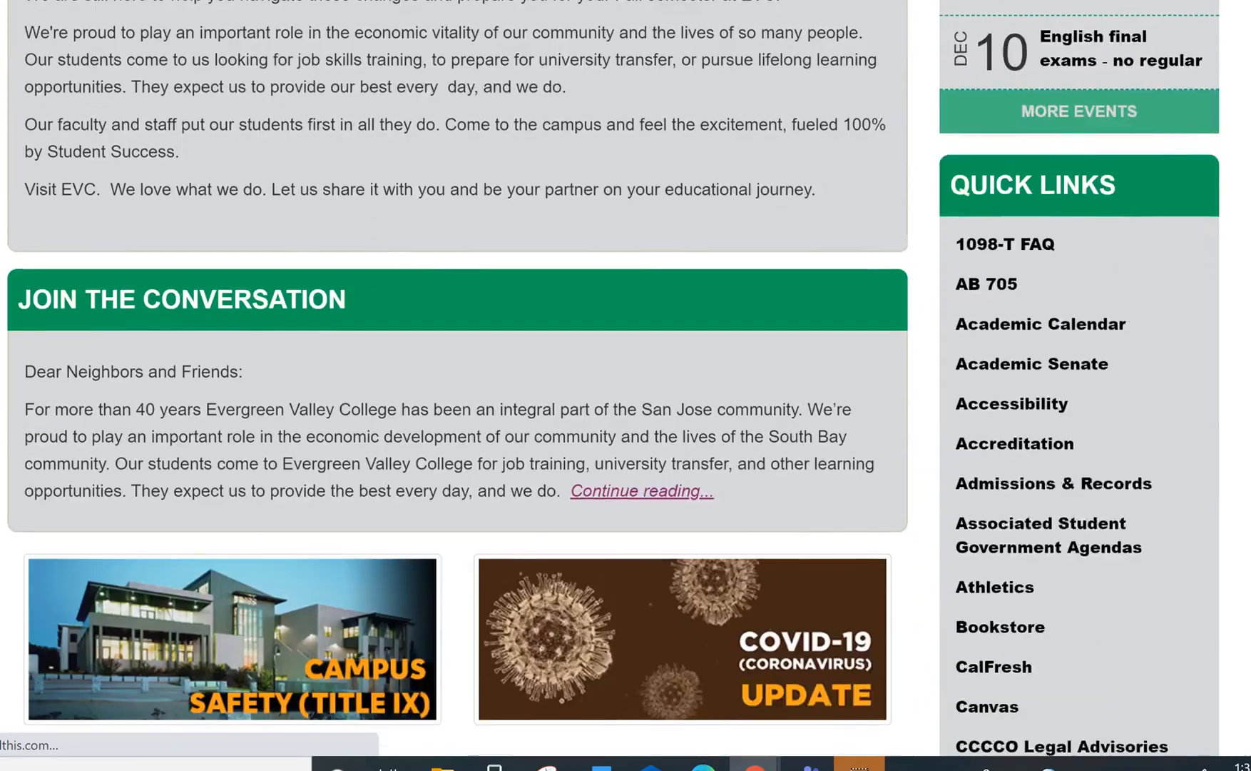
scroll(625, 379, "down", 4)
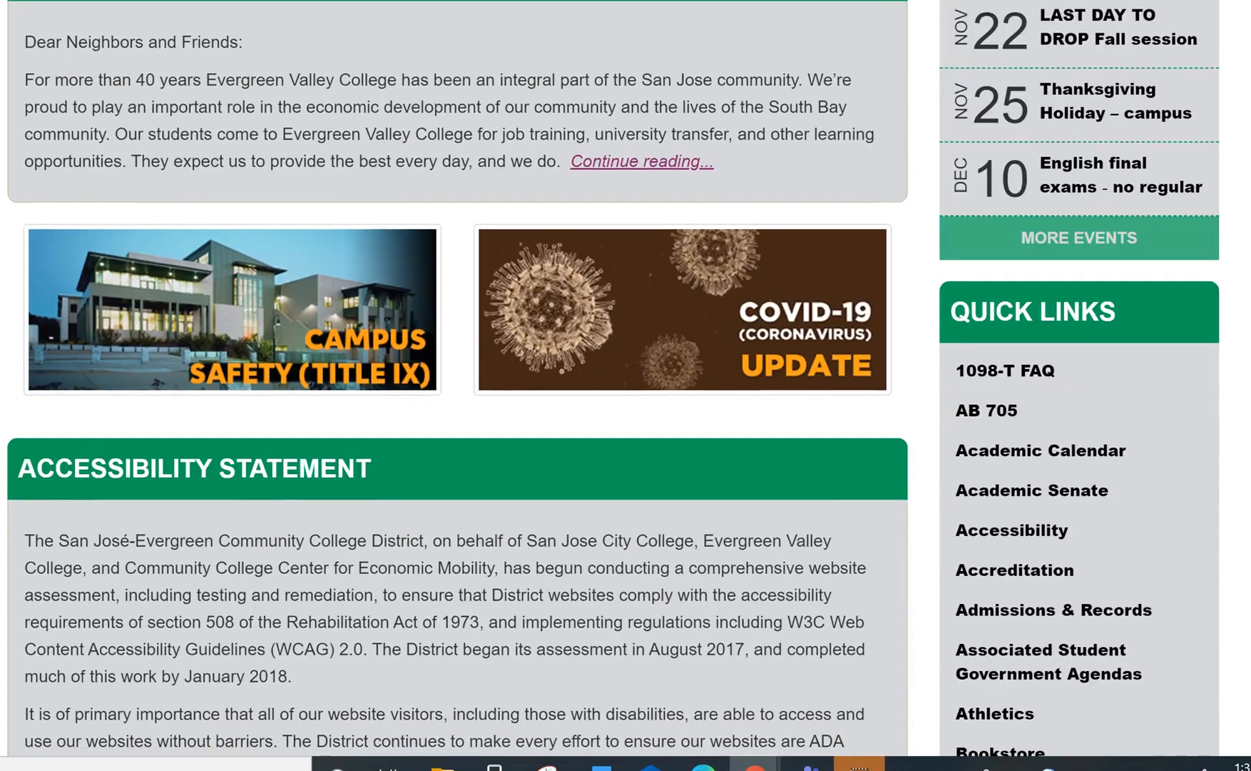
scroll(177, 184, "down", 5)
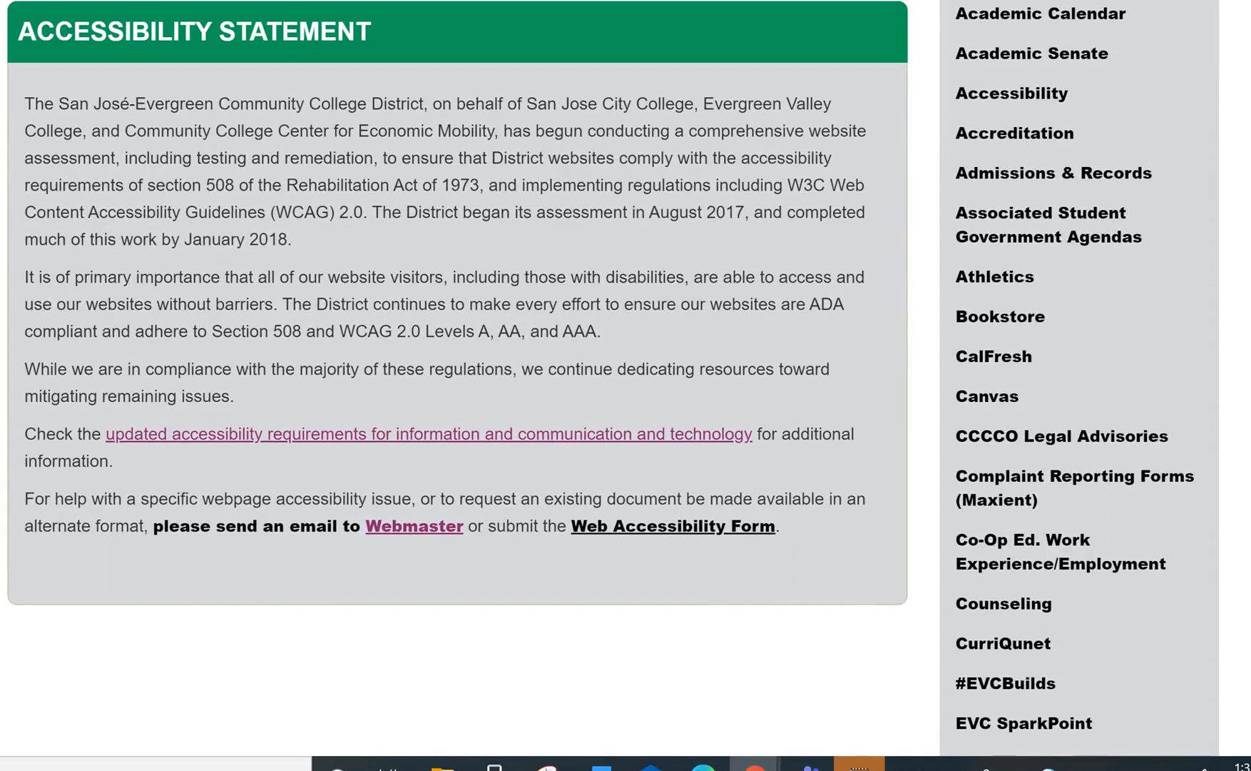
left_click(1010, 640)
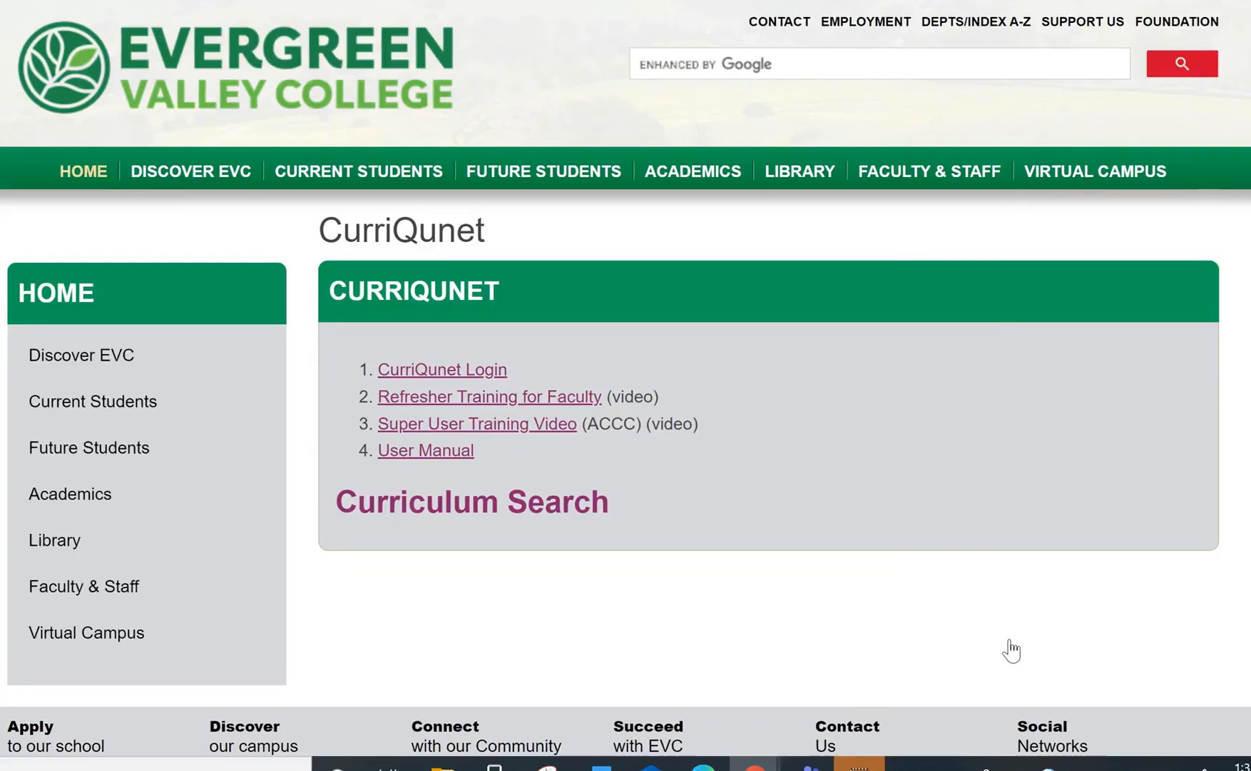
left_click(433, 370)
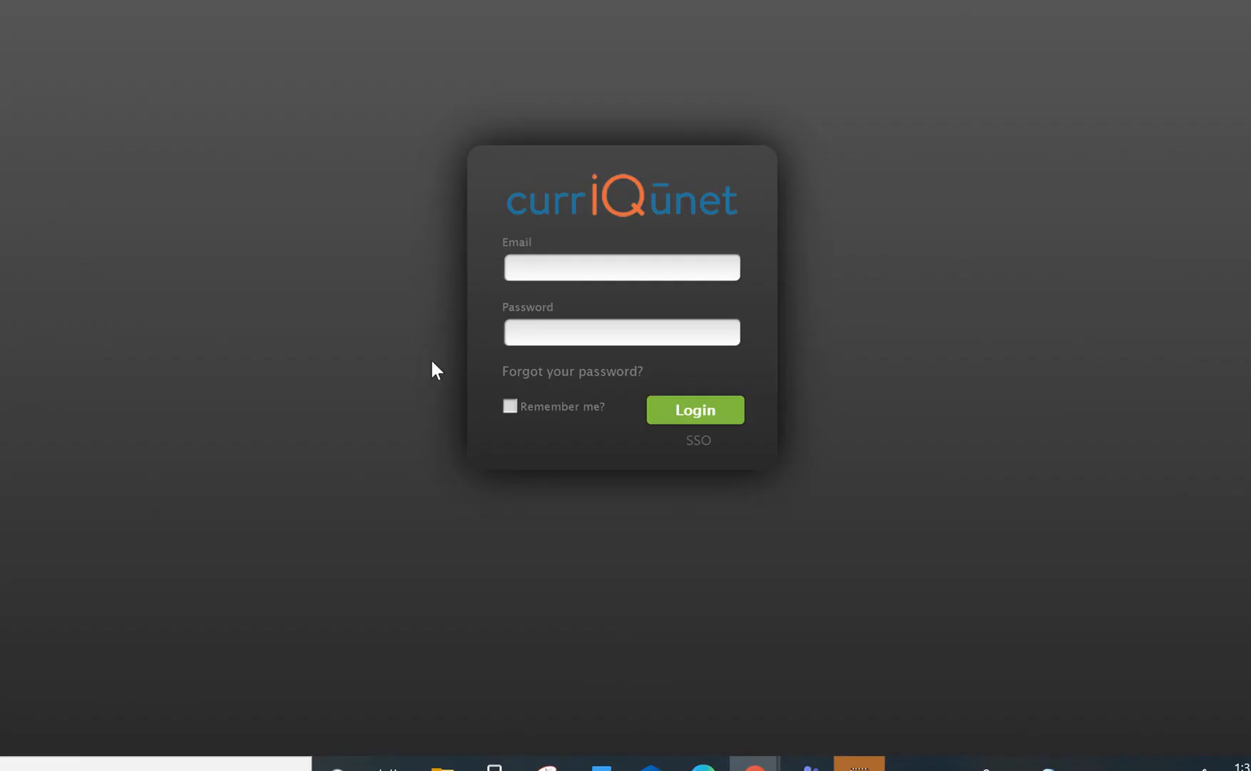
Log in to CurriQunet with the account's evc.edu e-mail address and the account password.
left_click(567, 268)
left_click(517, 266)
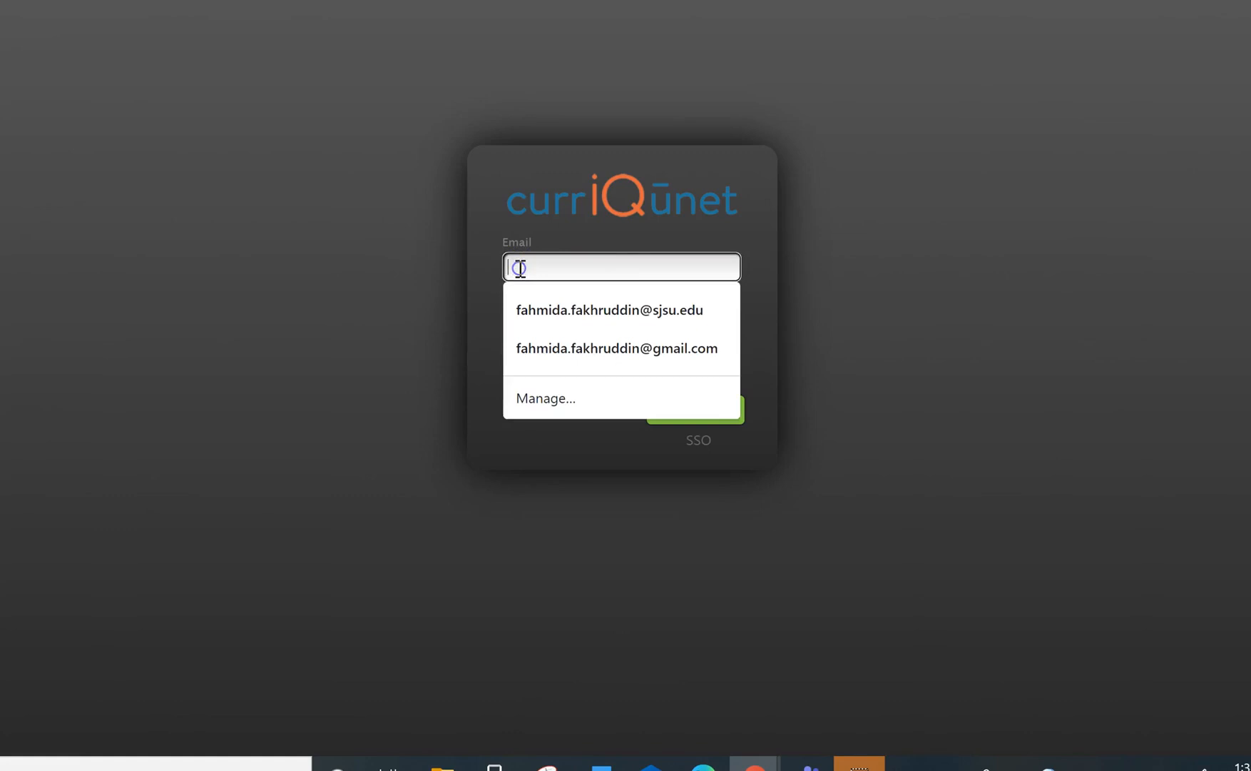
left_click(555, 311)
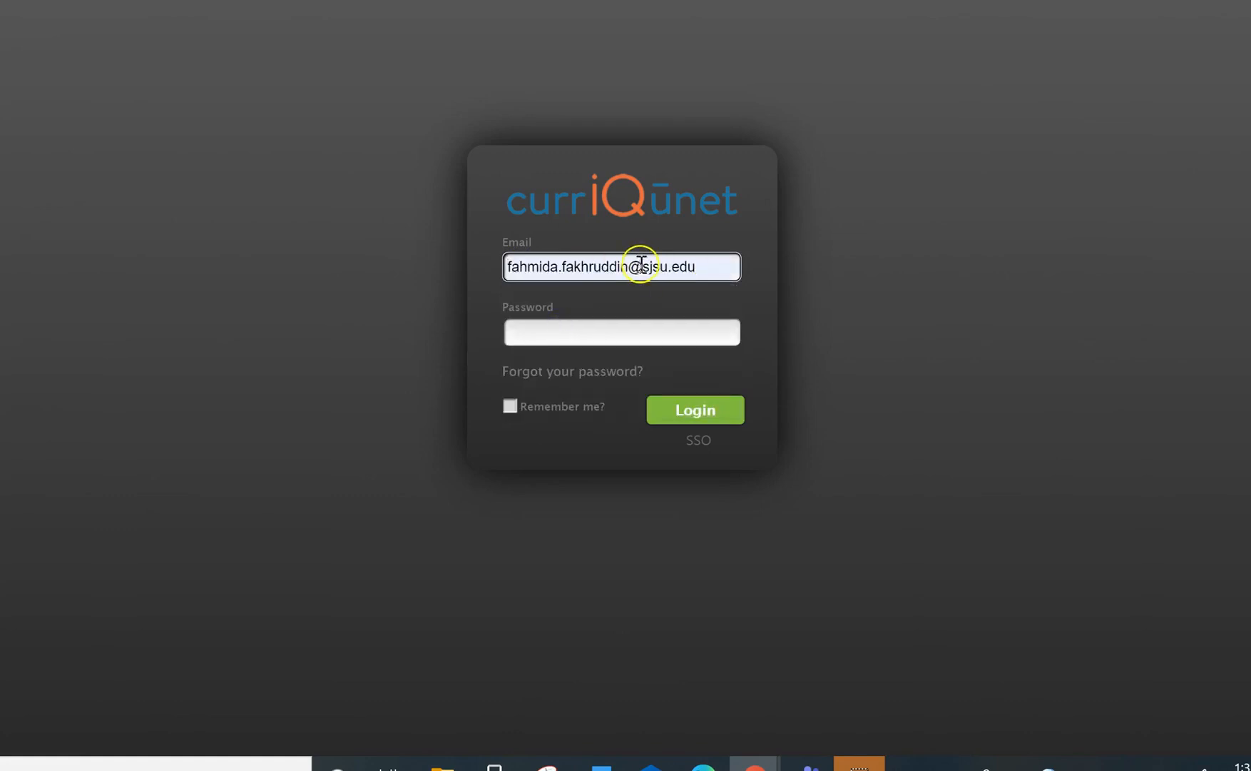
left_click(643, 266)
left_click_drag(642, 266, 668, 266)
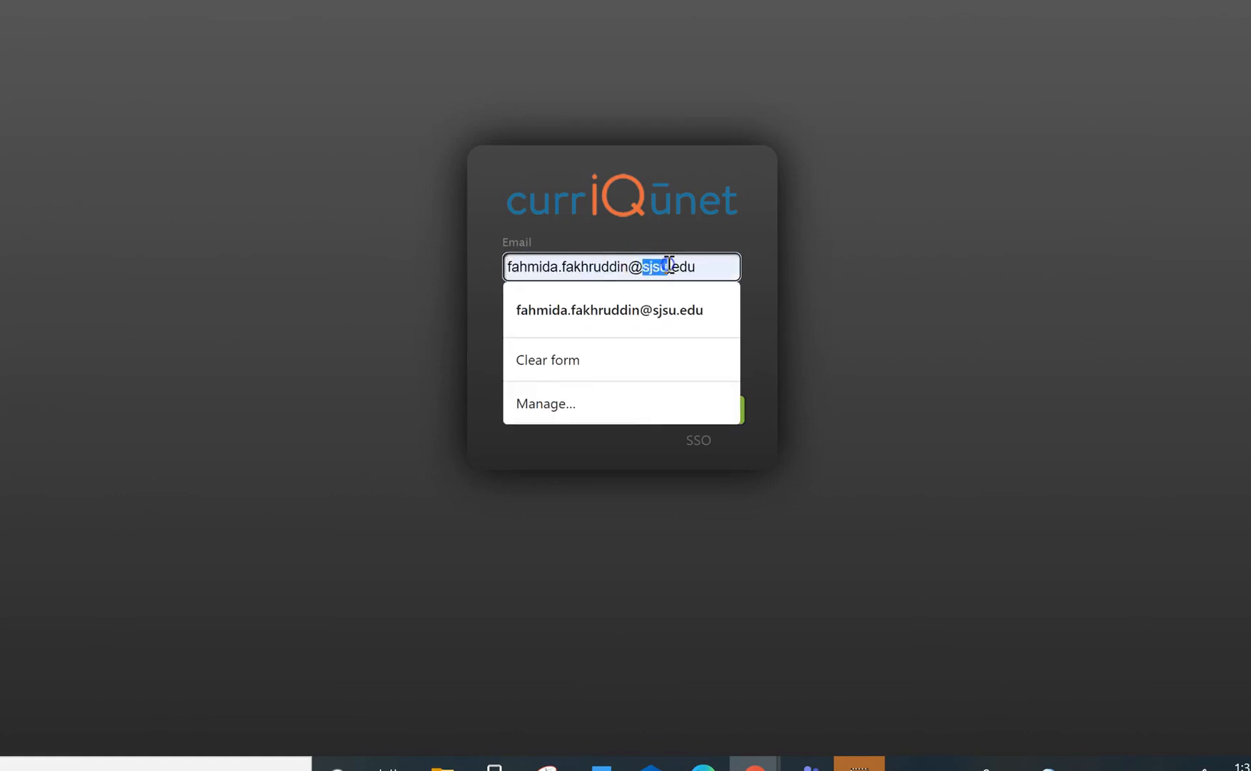
type("evc")
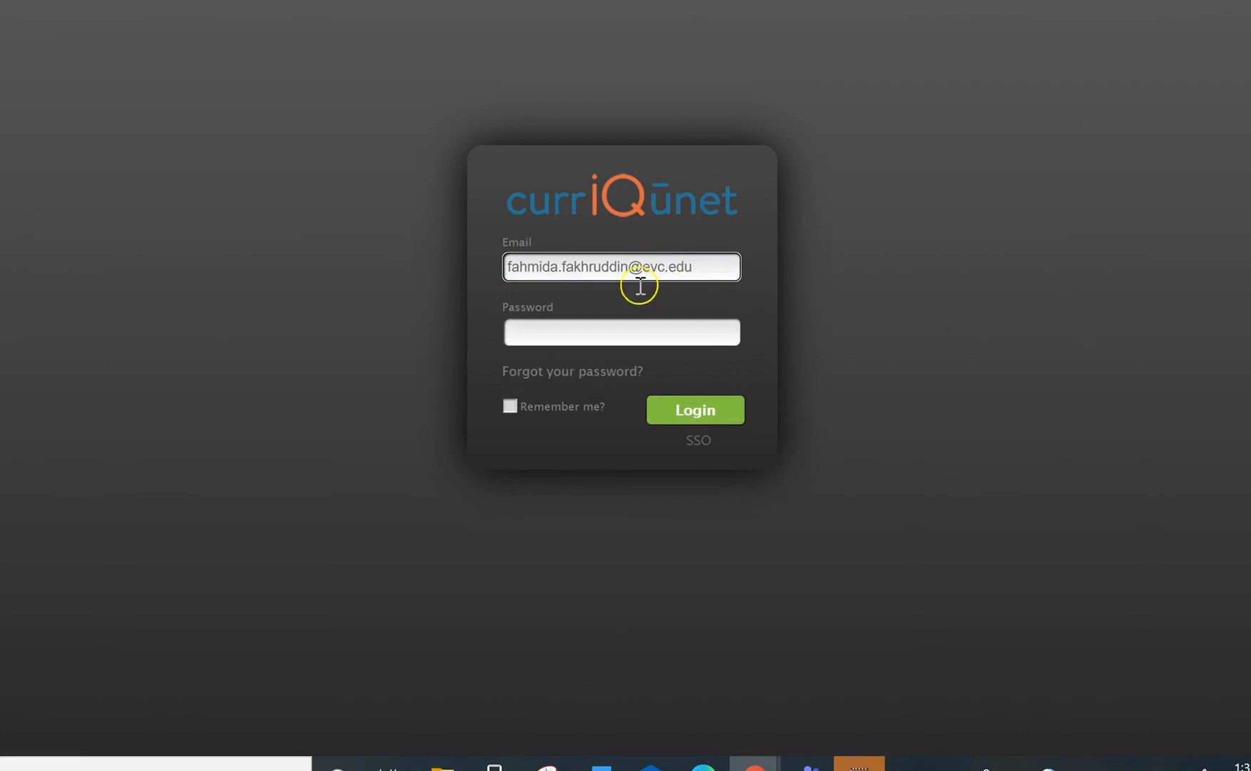
left_click(603, 336)
type("*****")
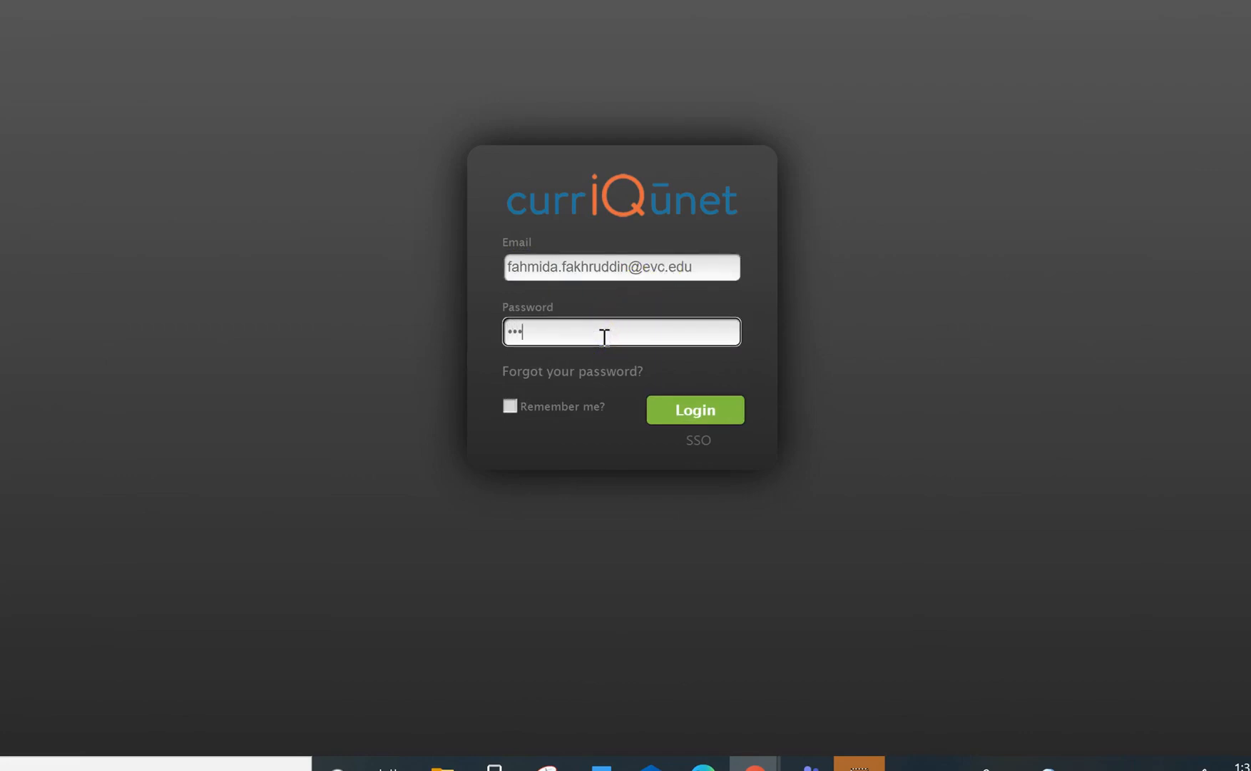
type("***")
left_click(699, 405)
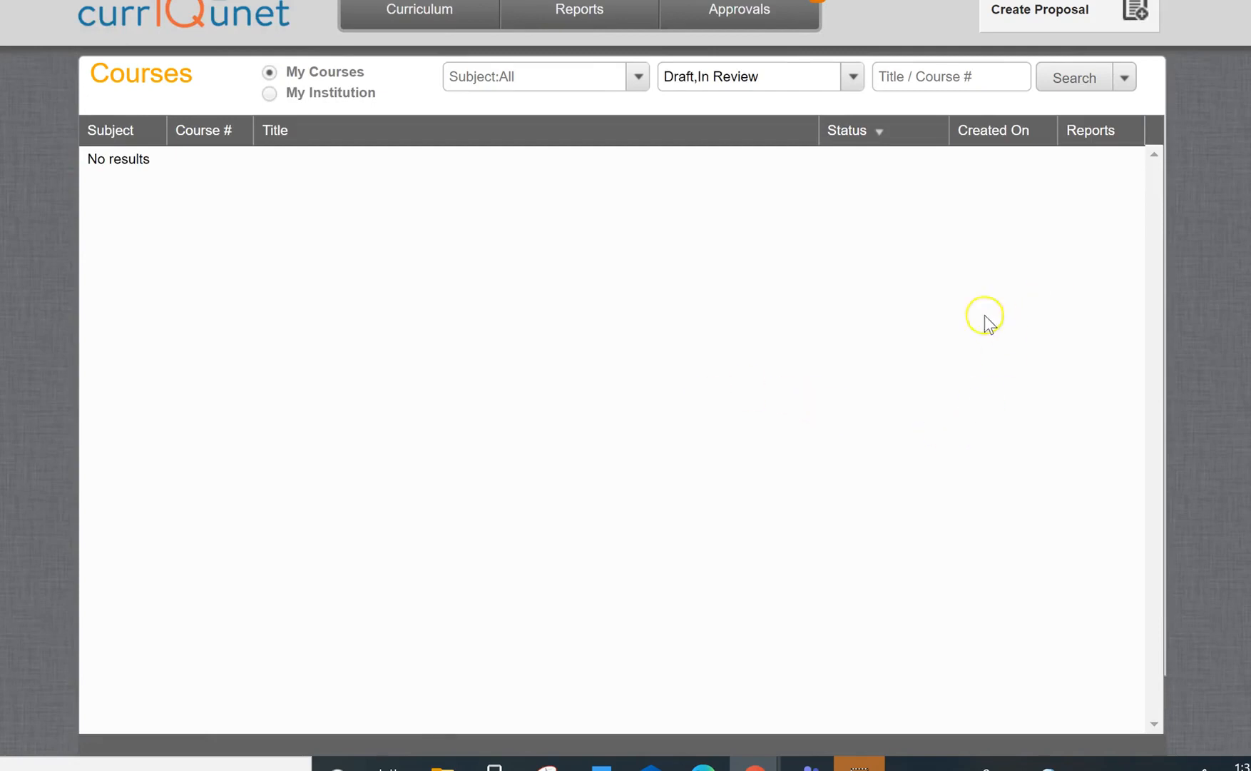
Start a new proposal of type Instructional Comprehensive Program Review and proceed to its requirements.
left_click(1075, 20)
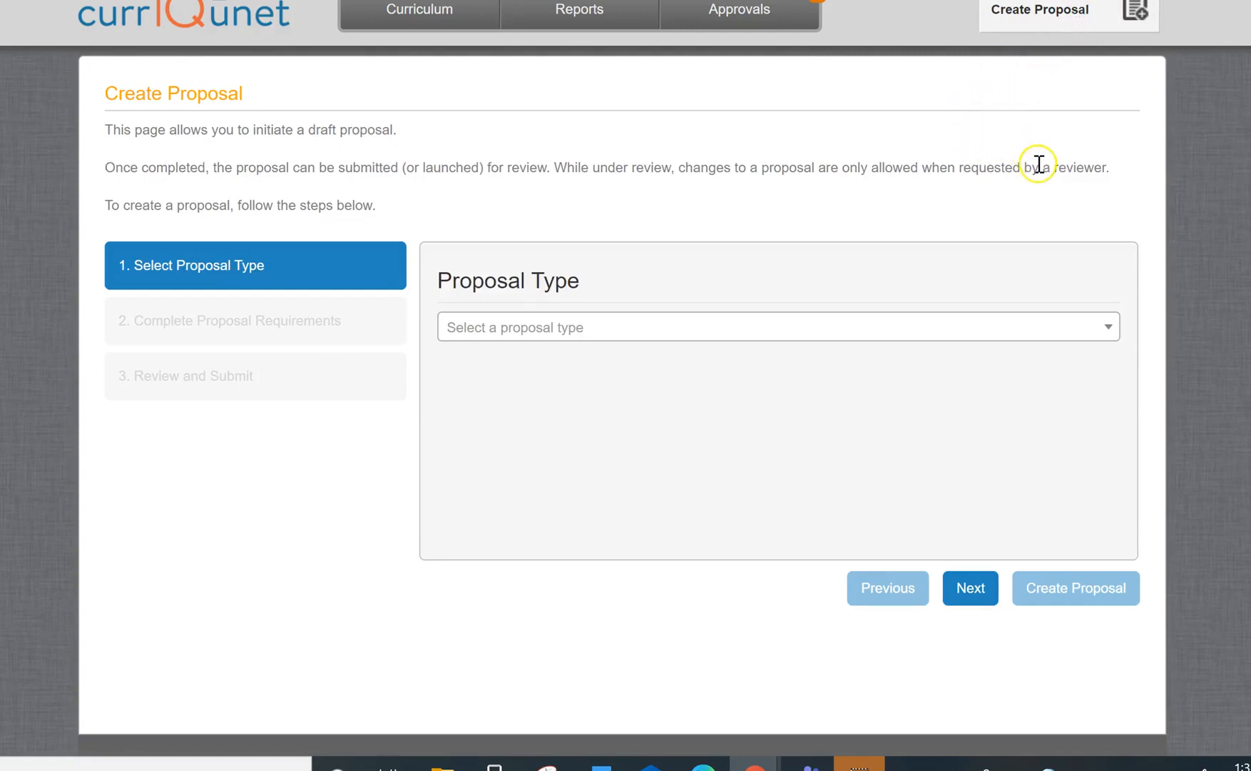
left_click(1108, 330)
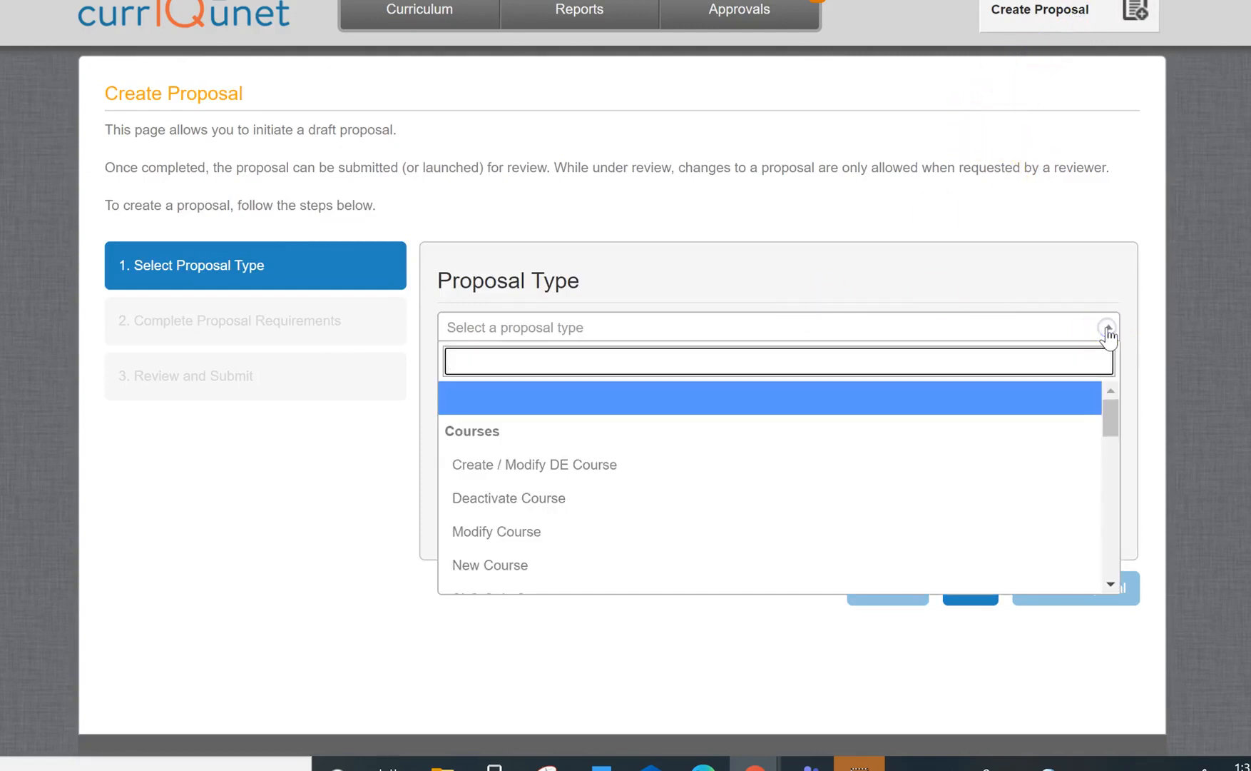
scroll(1108, 581, "down", 5)
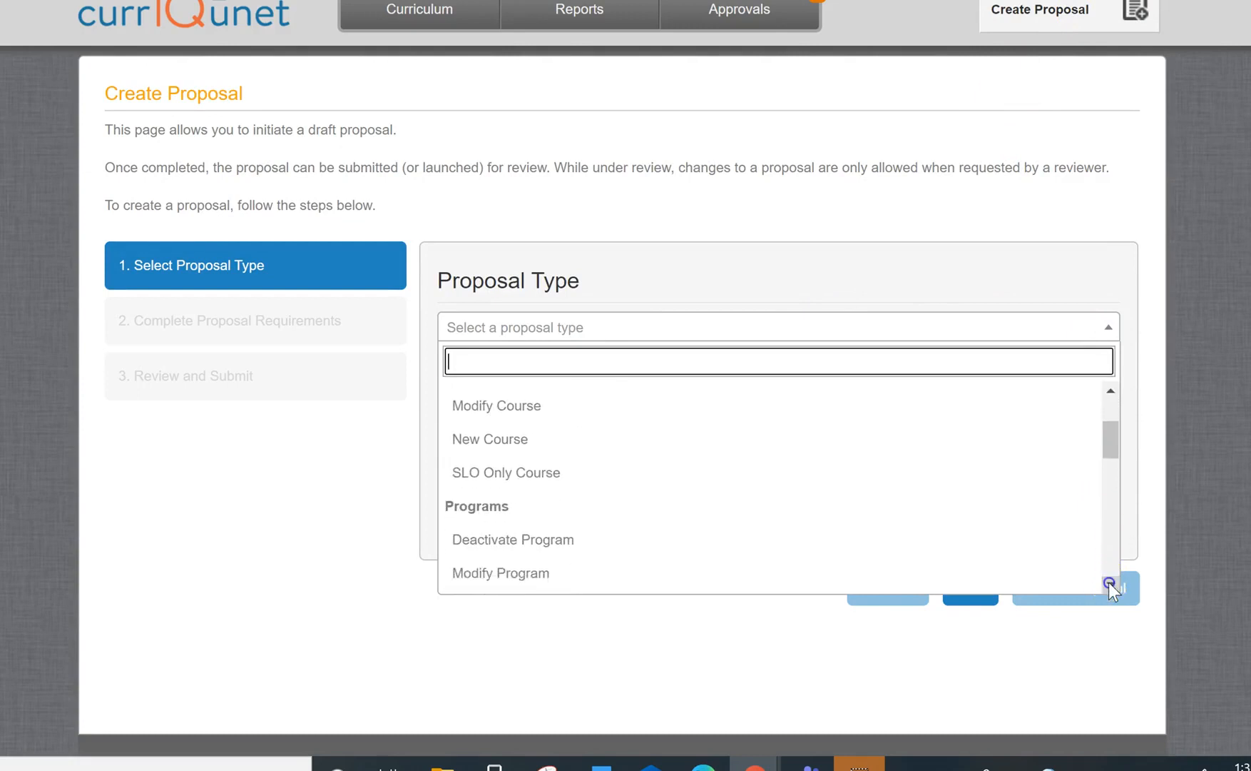
scroll(1109, 581, "down", 5)
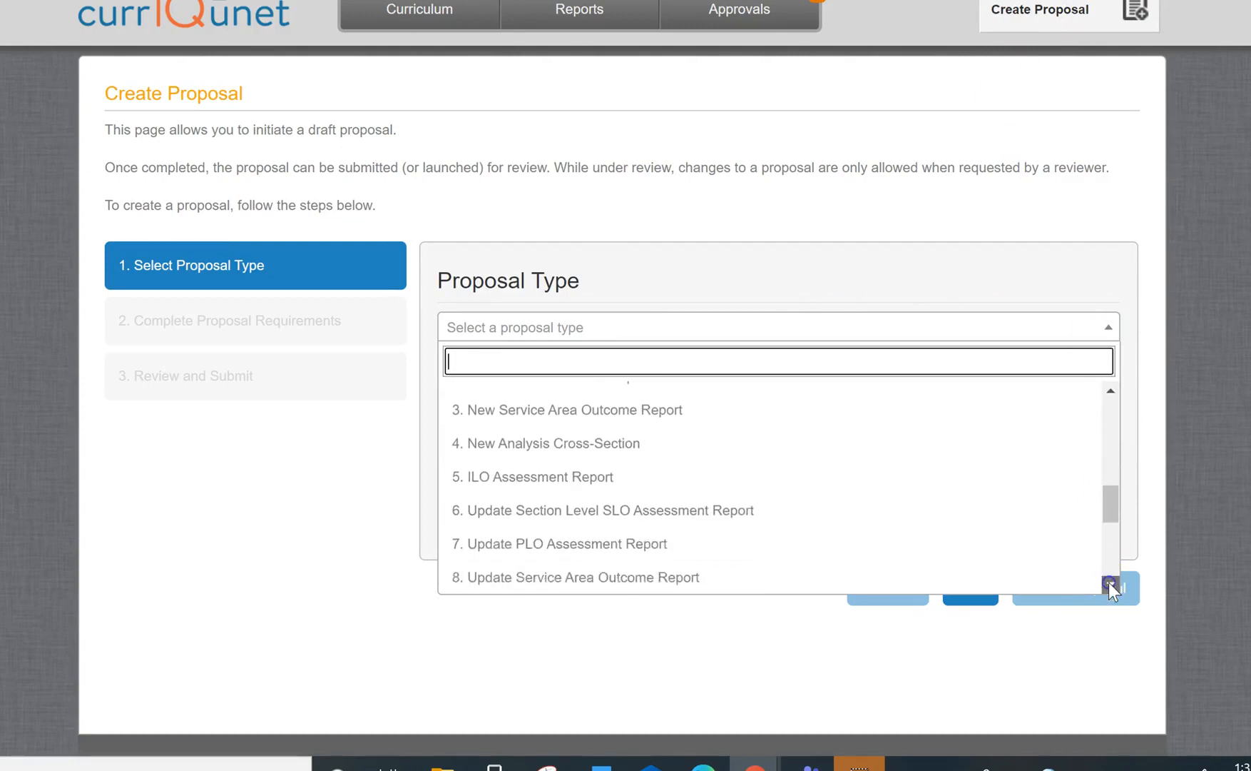
scroll(1109, 582, "down", 1)
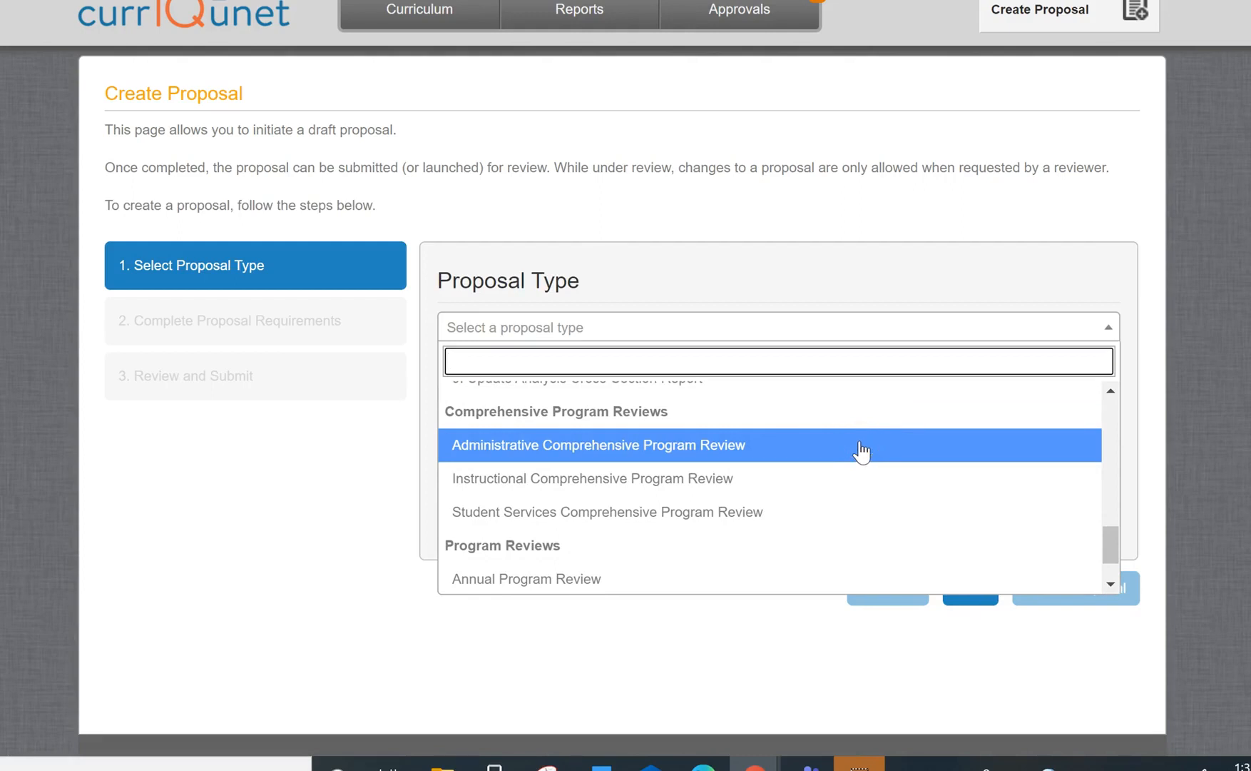
left_click(618, 475)
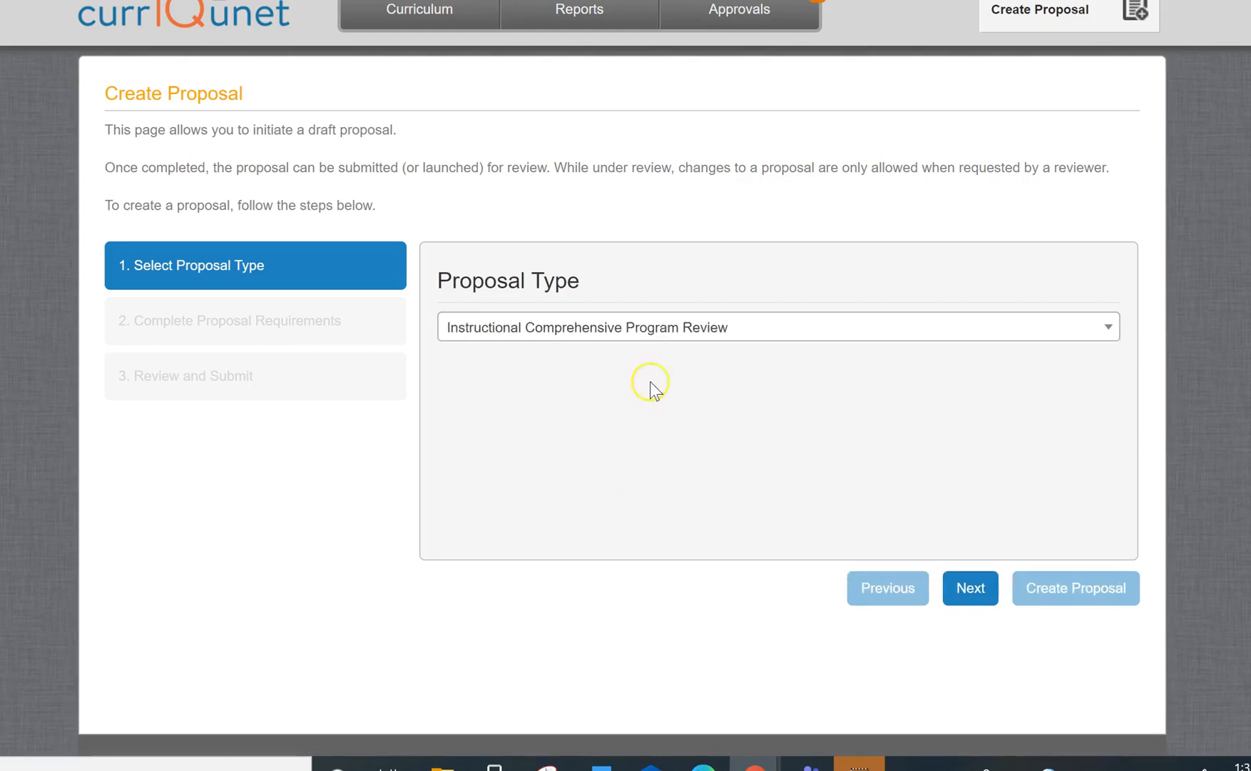
left_click(969, 595)
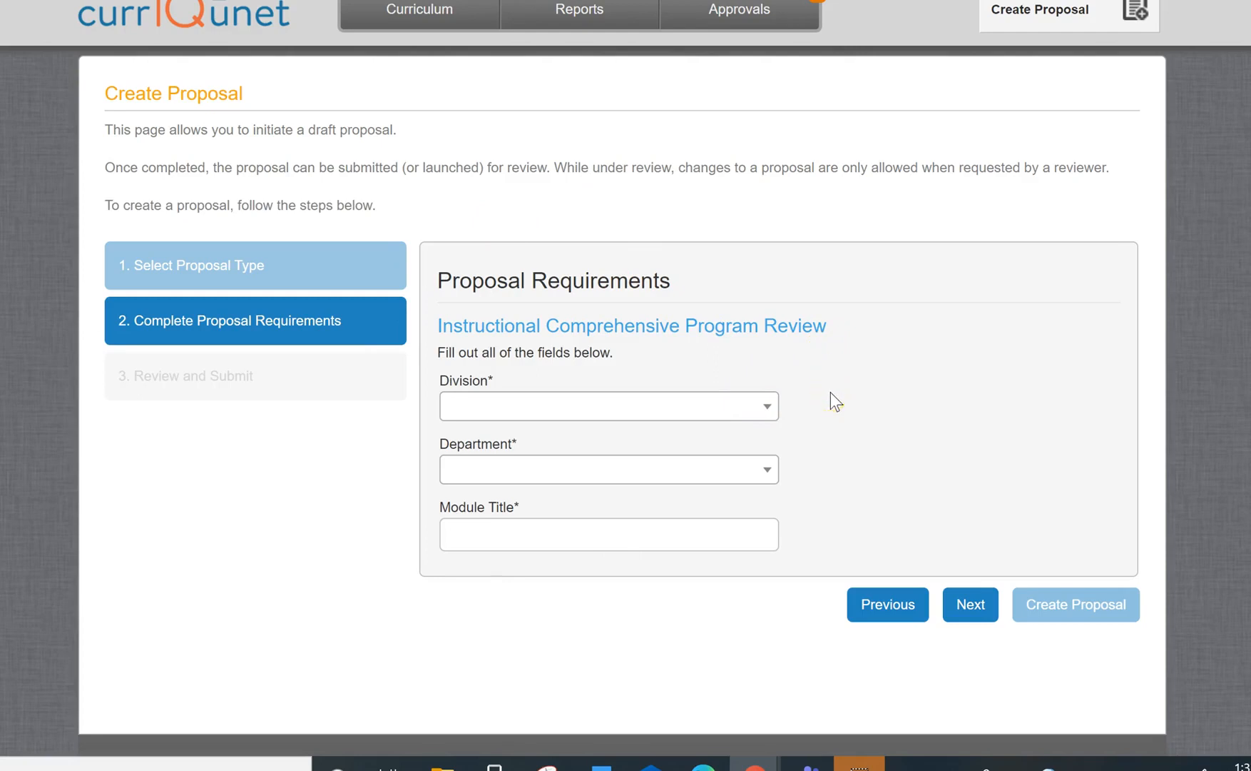
Set the proposal's division to Bus & Workforce Development, department to Accounting and module title to Accounting Program Review.
left_click(770, 408)
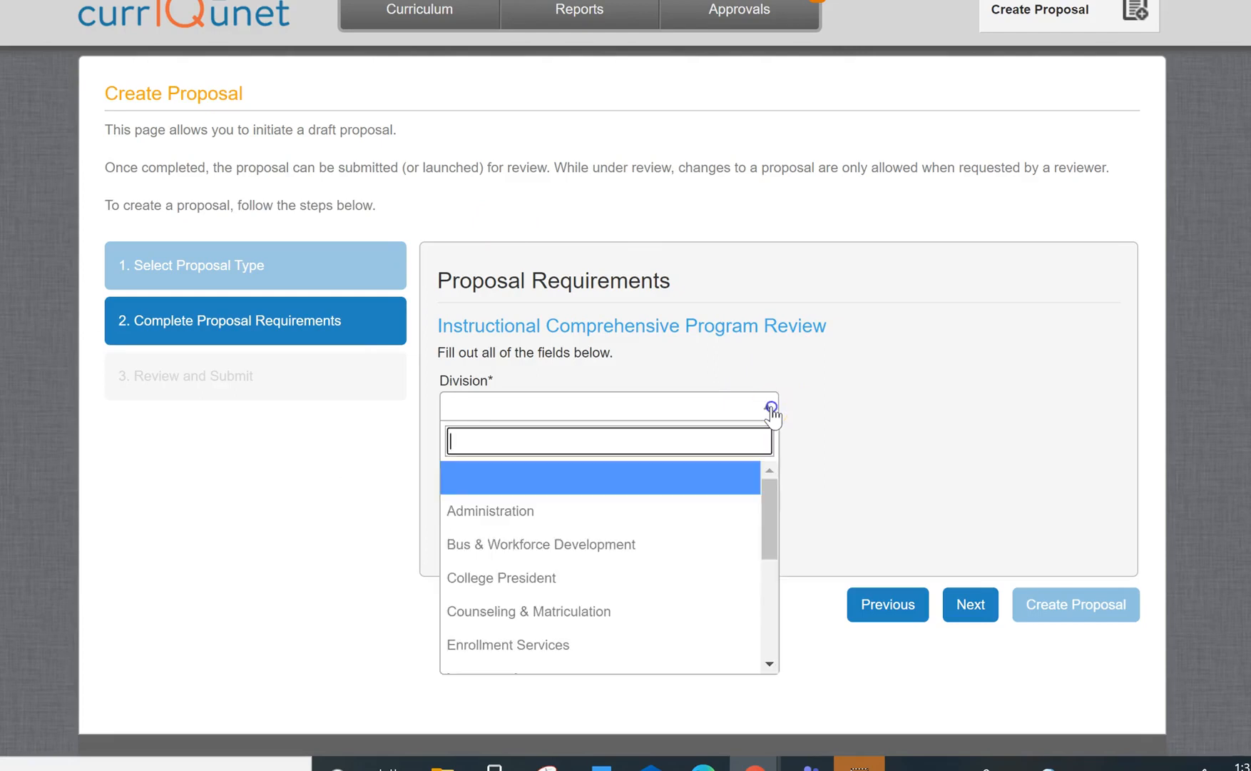
left_click(631, 546)
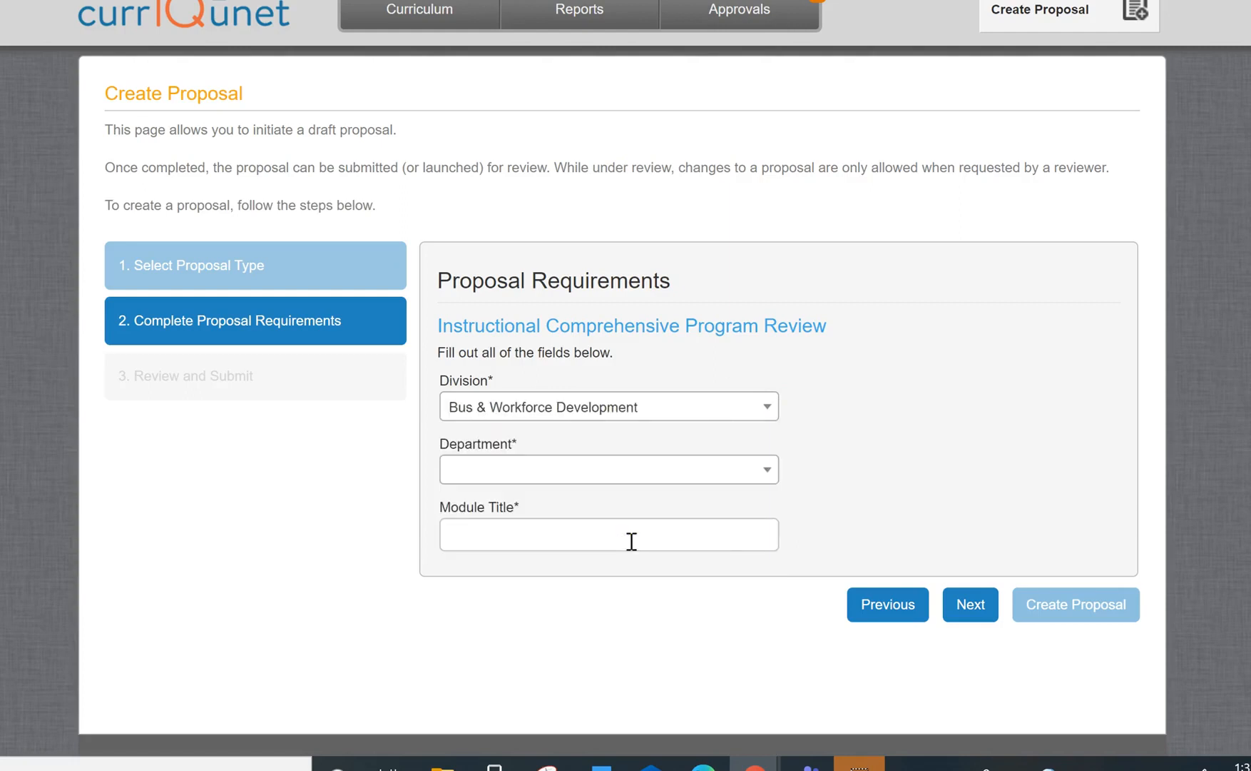
left_click(767, 468)
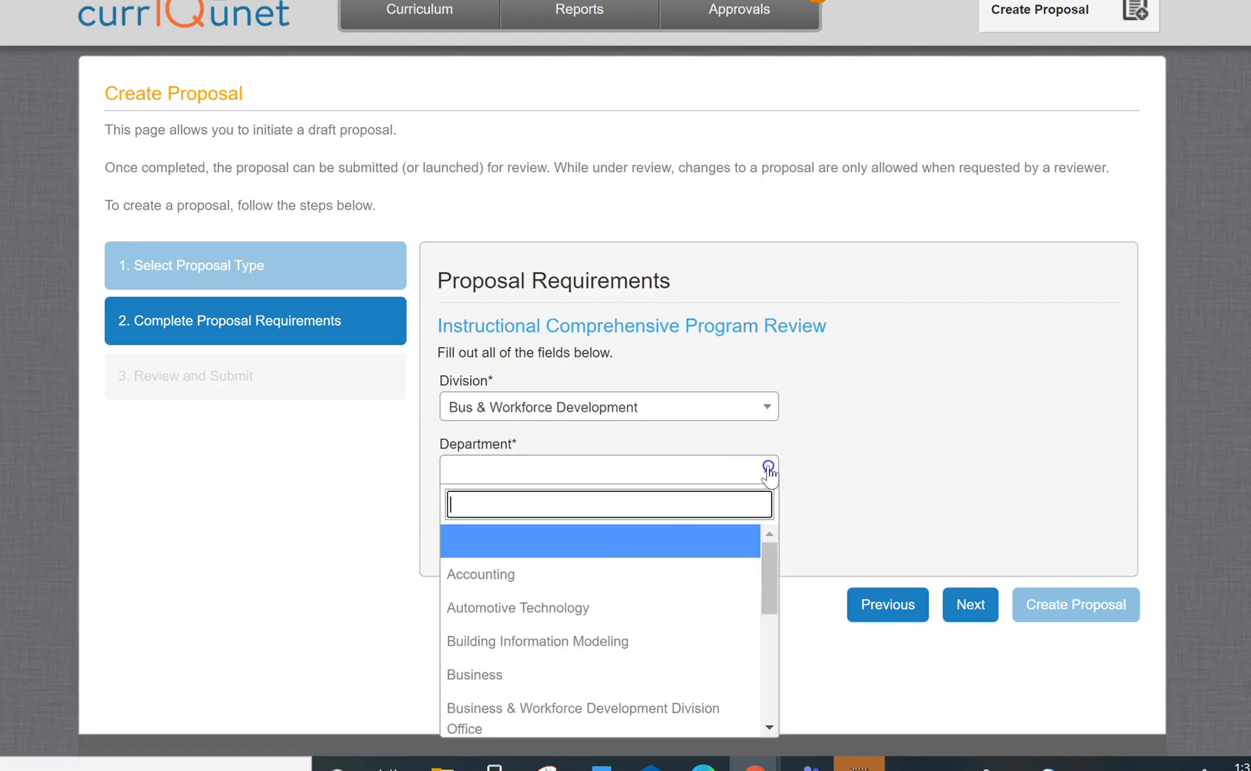
left_click(539, 573)
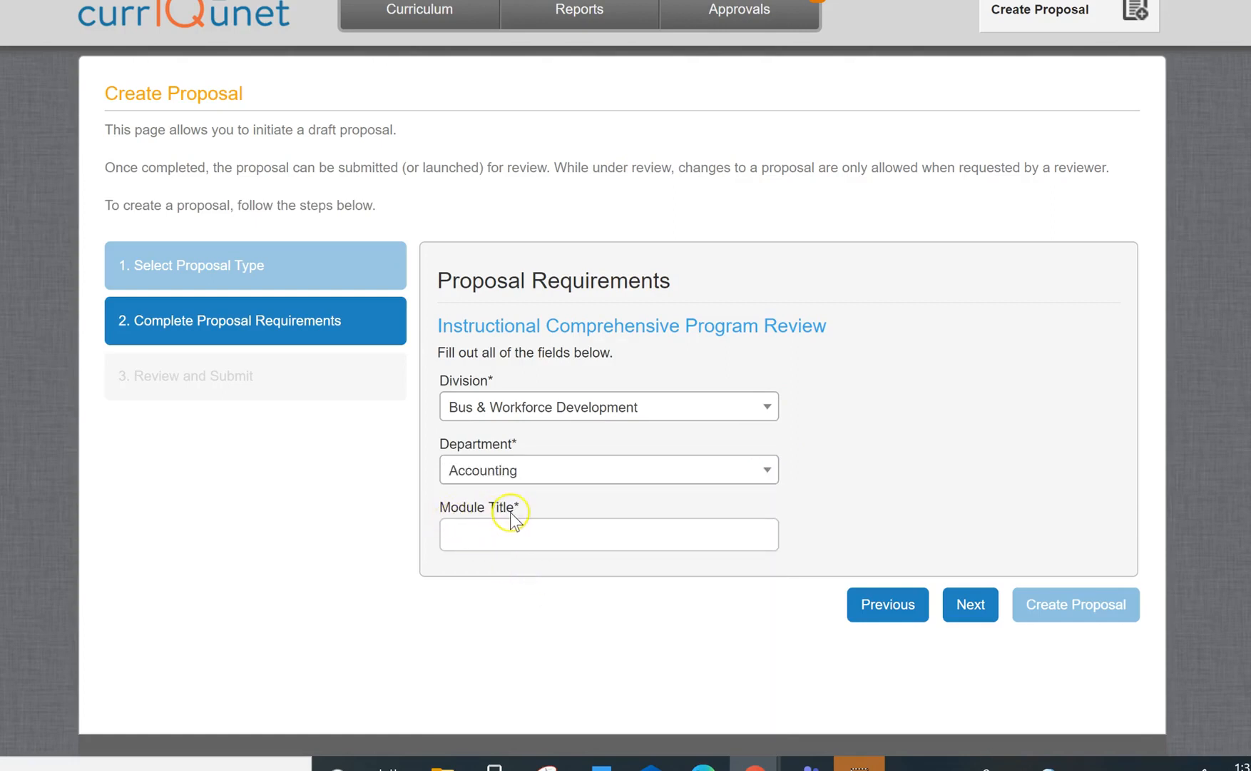
left_click(457, 537)
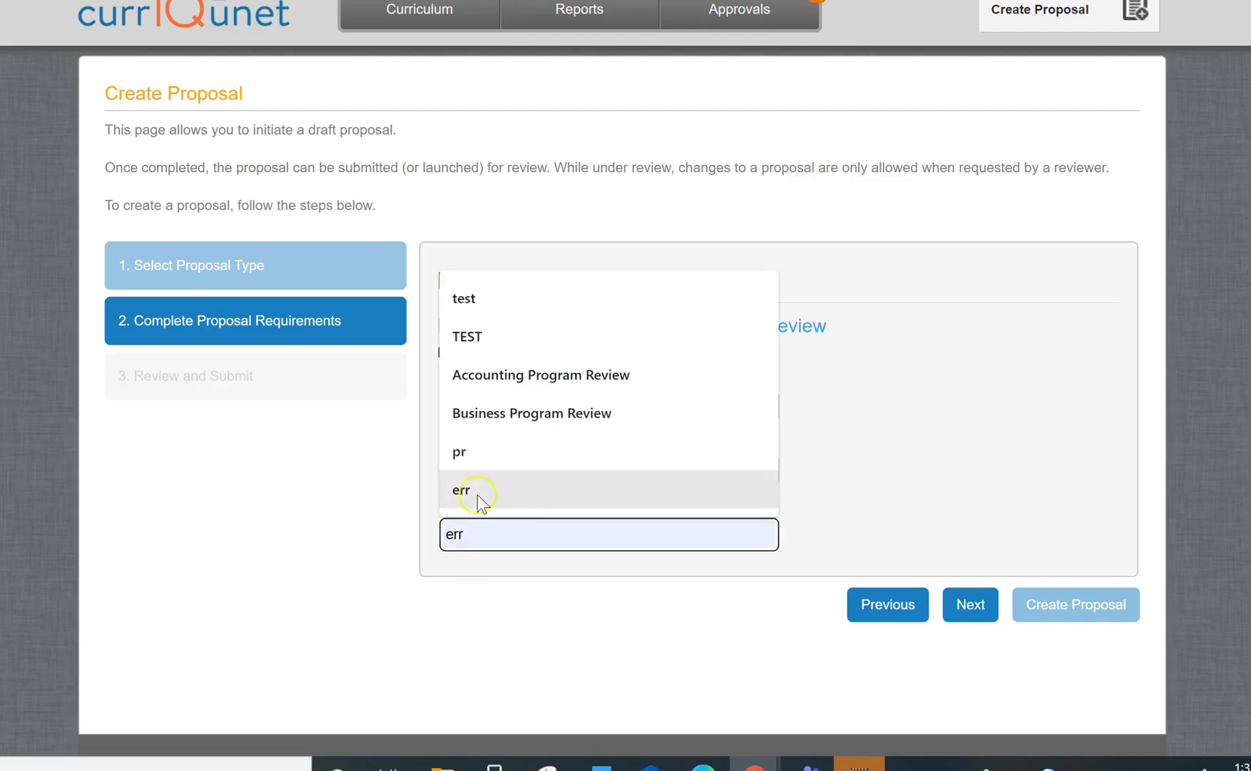
left_click(552, 376)
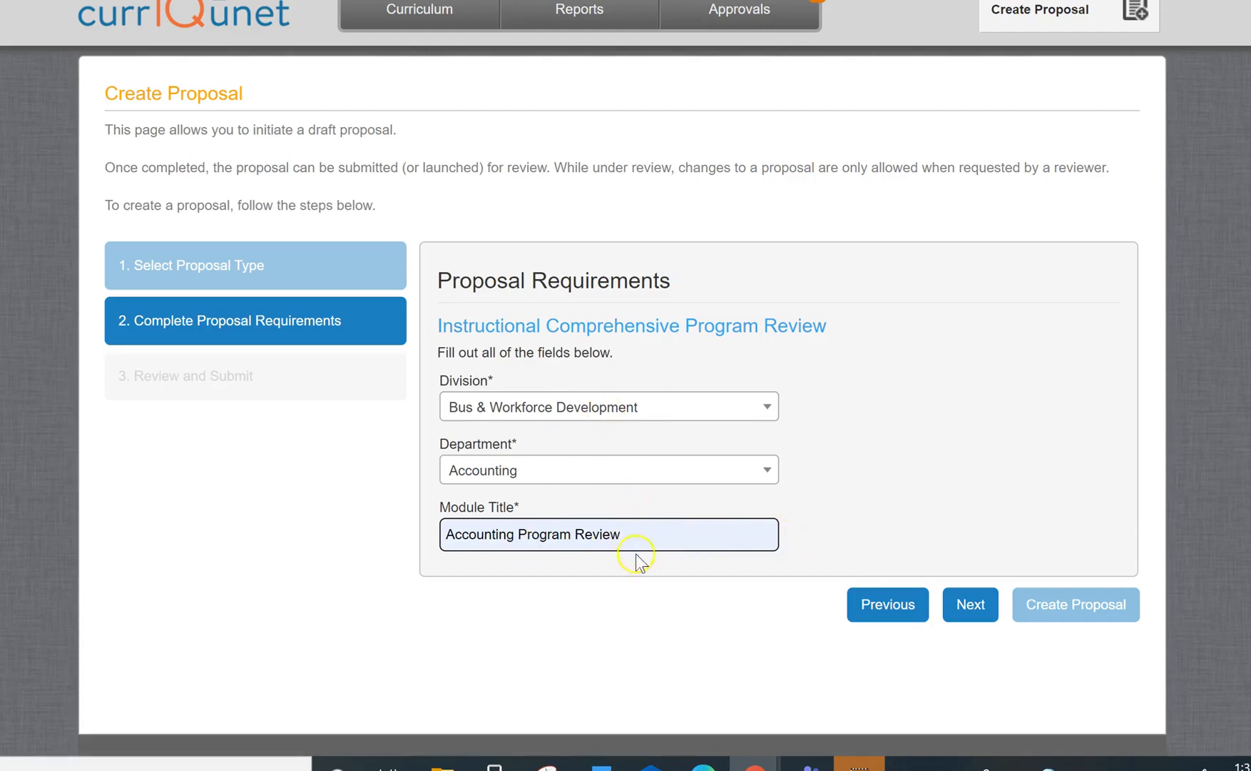
Proceed to the proposal summary and create the proposal.
left_click(970, 606)
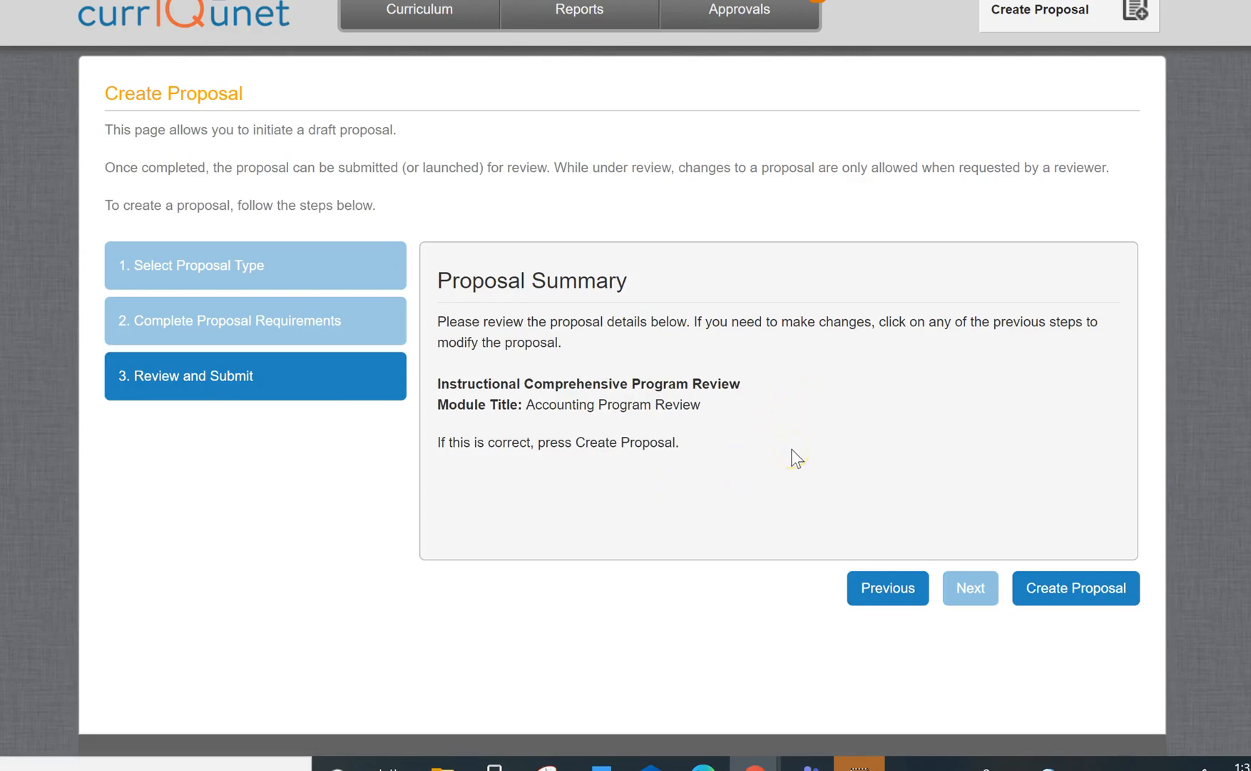
left_click(1065, 592)
left_click(1024, 600)
left_click(1063, 588)
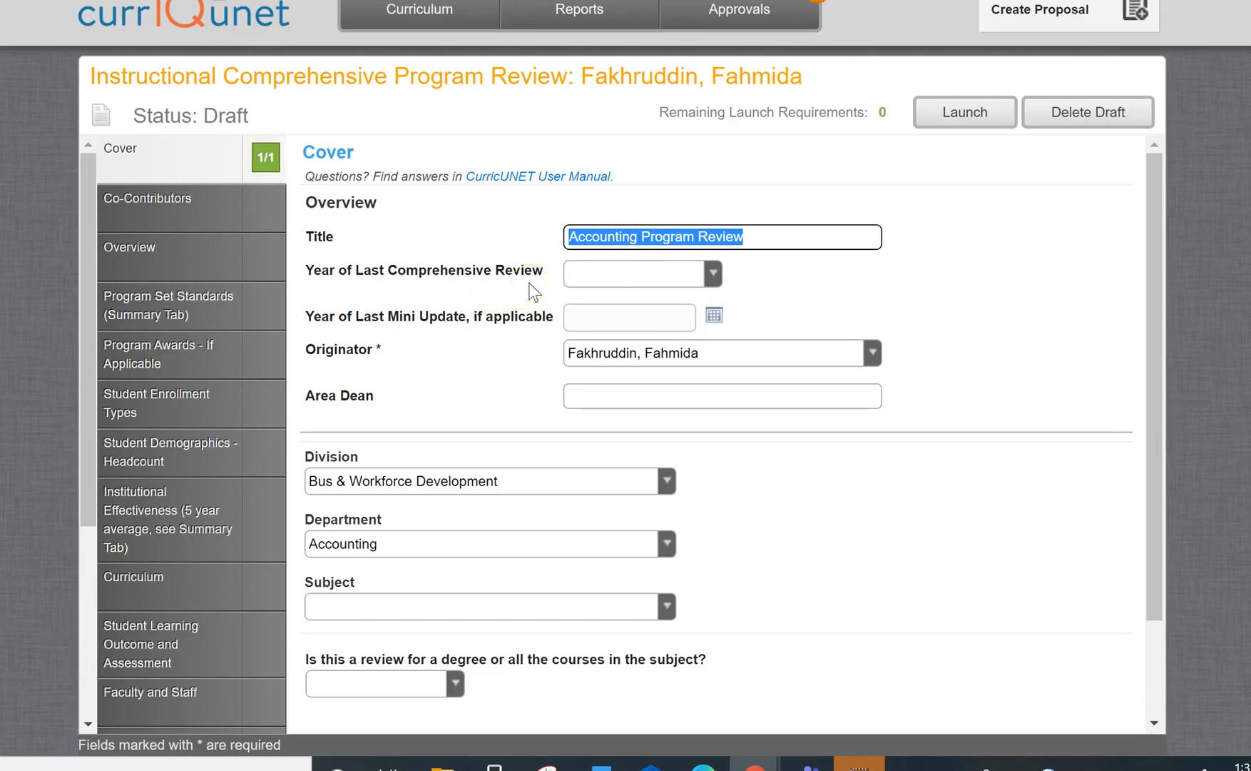
On the Cover page, set the year of last comprehensive review to 2017-2018 and enter the area dean's name.
left_click(713, 273)
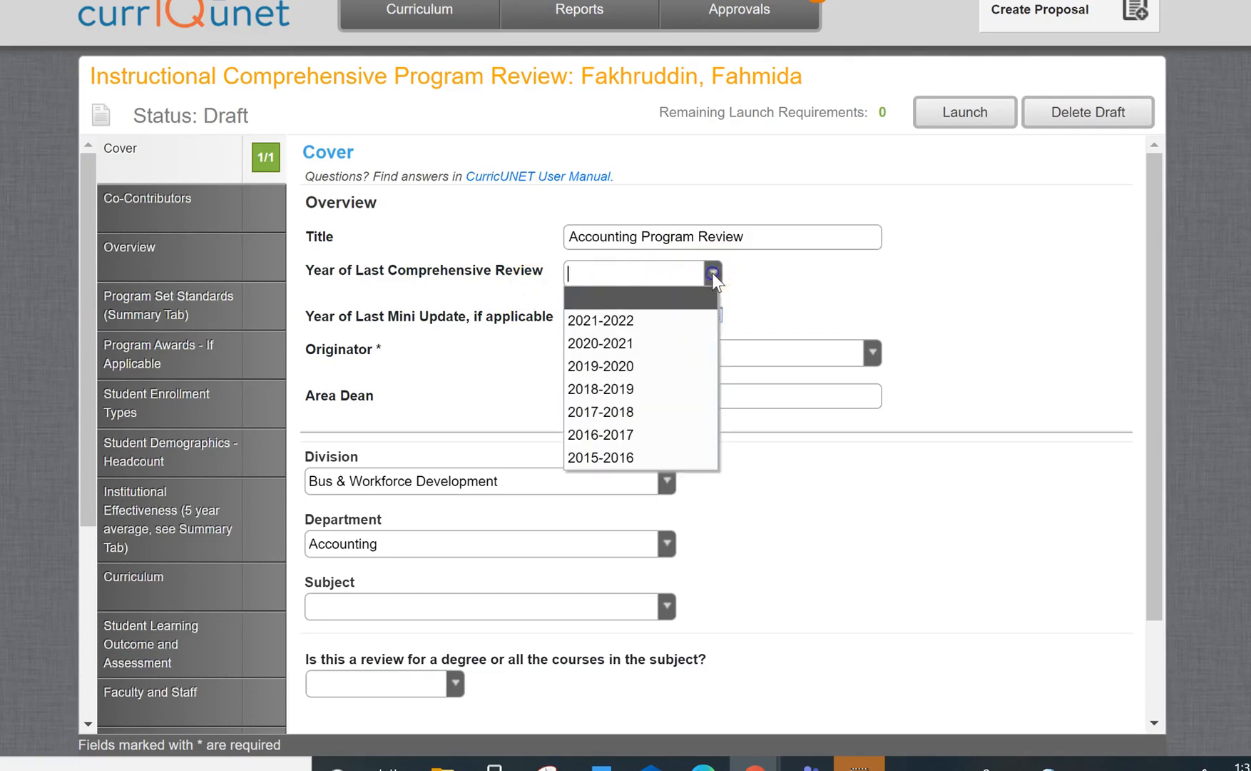
left_click(604, 414)
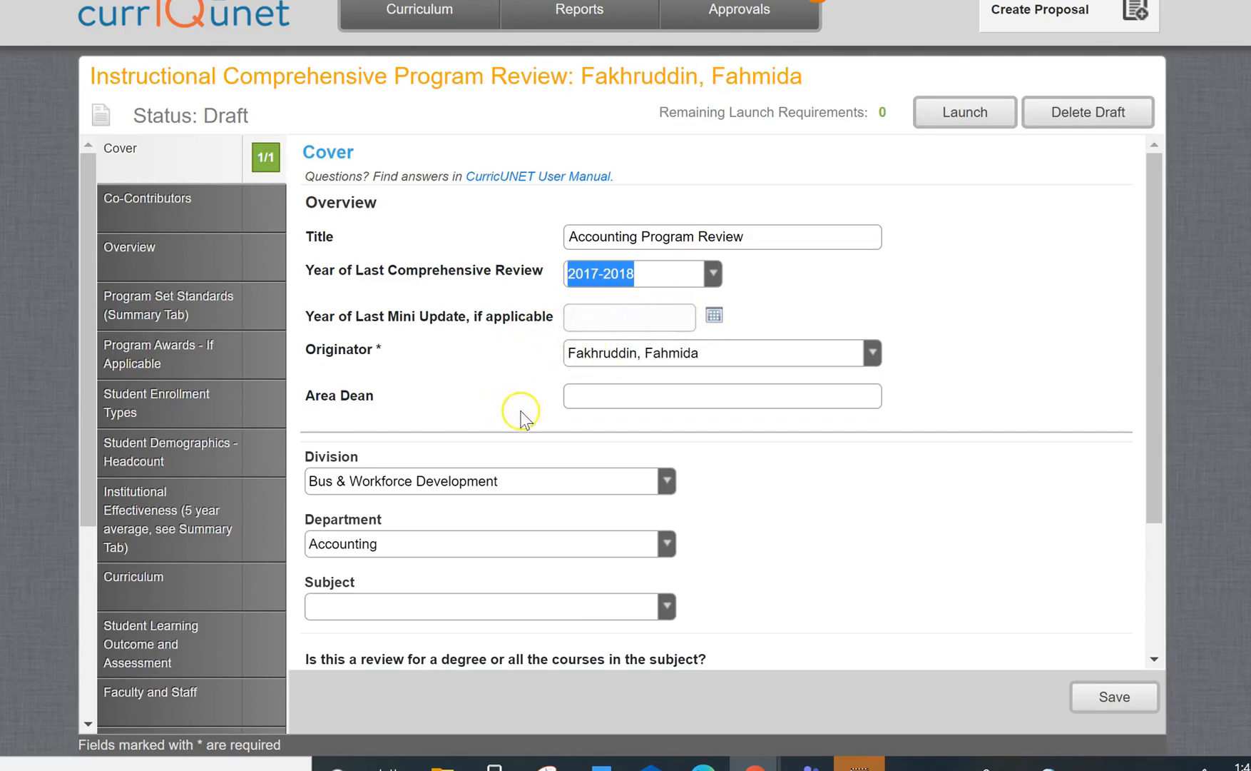
left_click(595, 394)
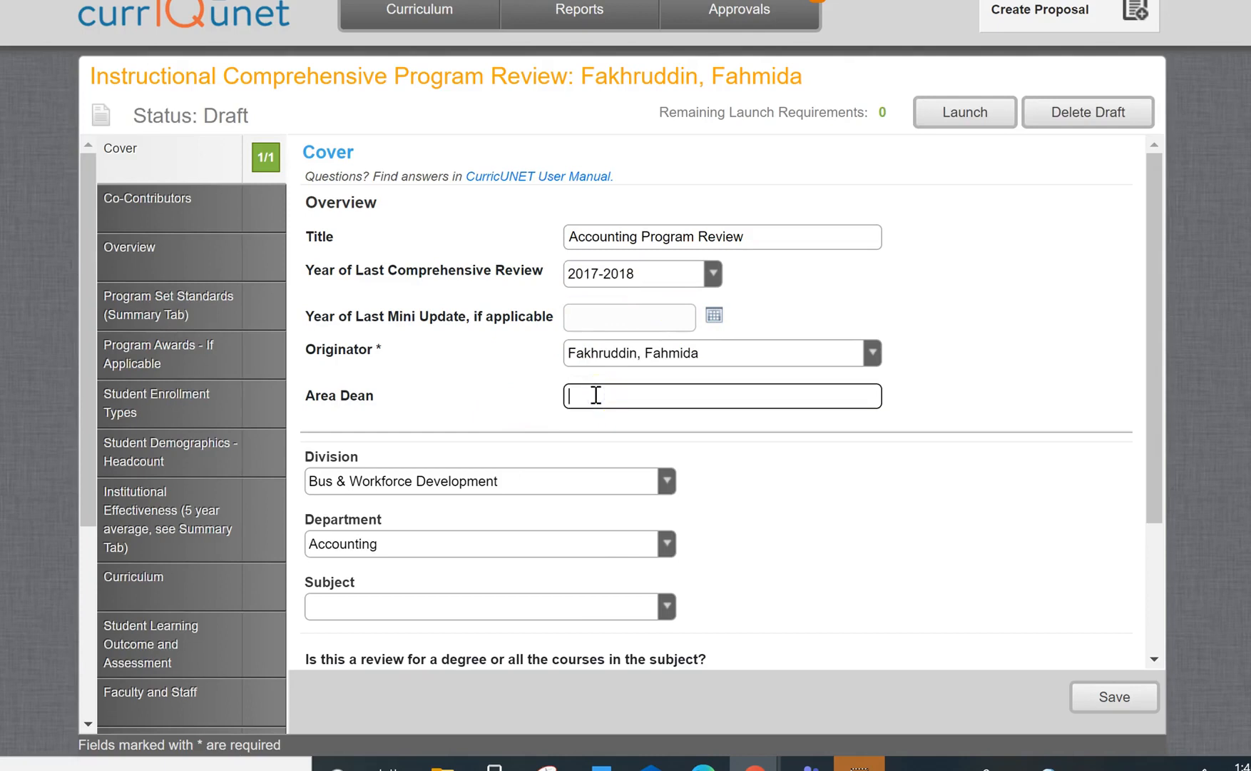
type("Dr. Dickerson")
Set the subject of the program review to (ACCTG) Accounting.
left_click(666, 607)
left_click(666, 607)
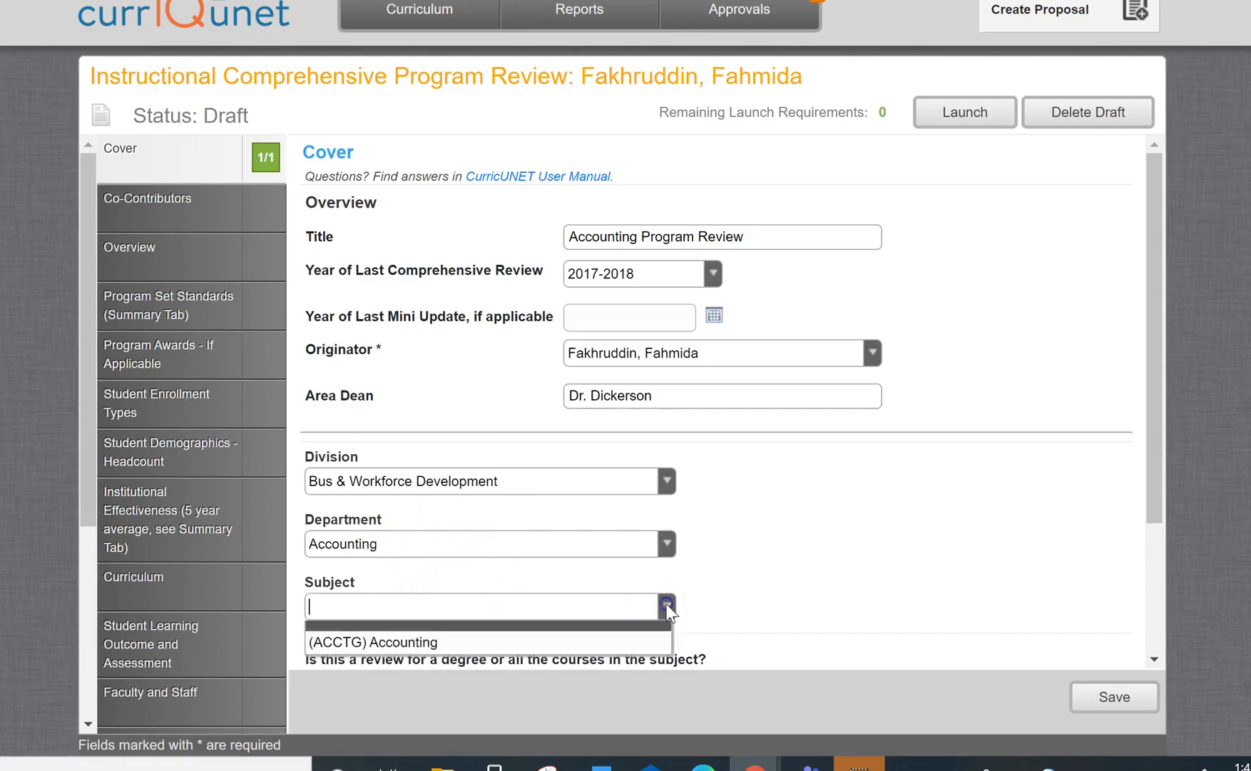
left_click(580, 653)
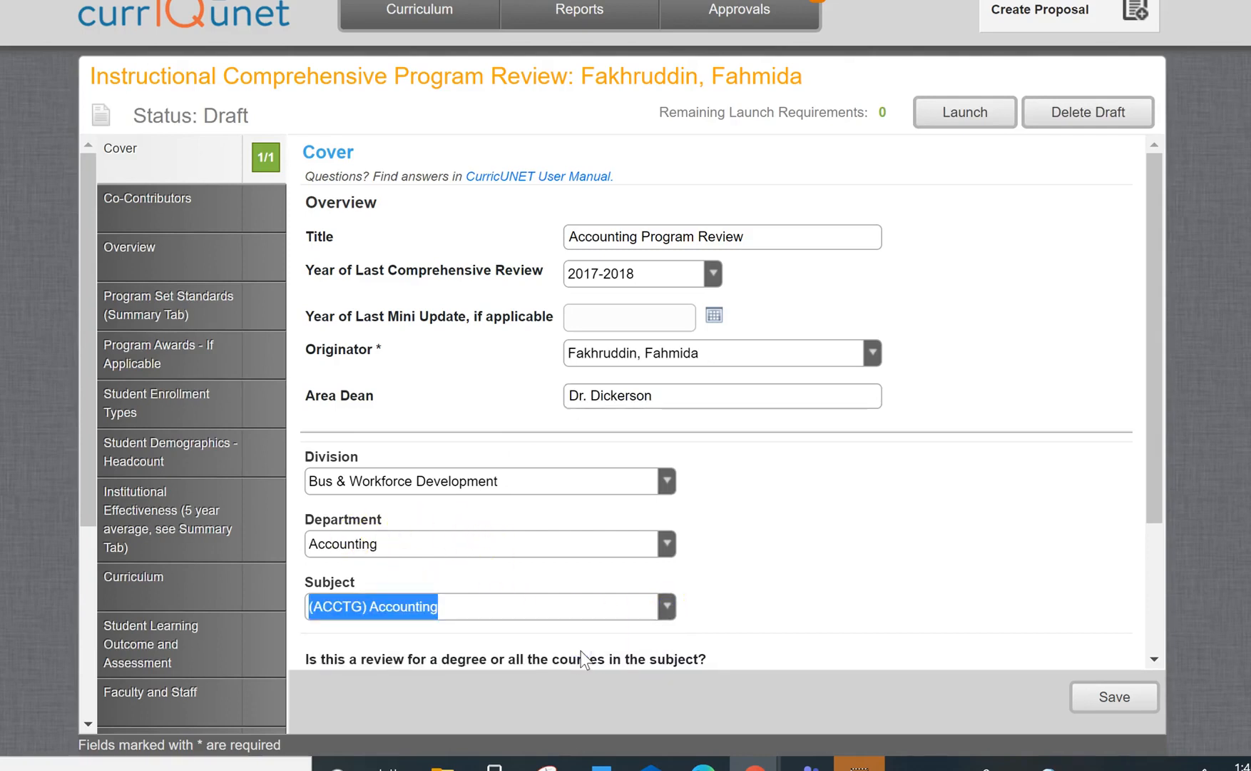
left_click(836, 628)
scroll(863, 570, "down", 3)
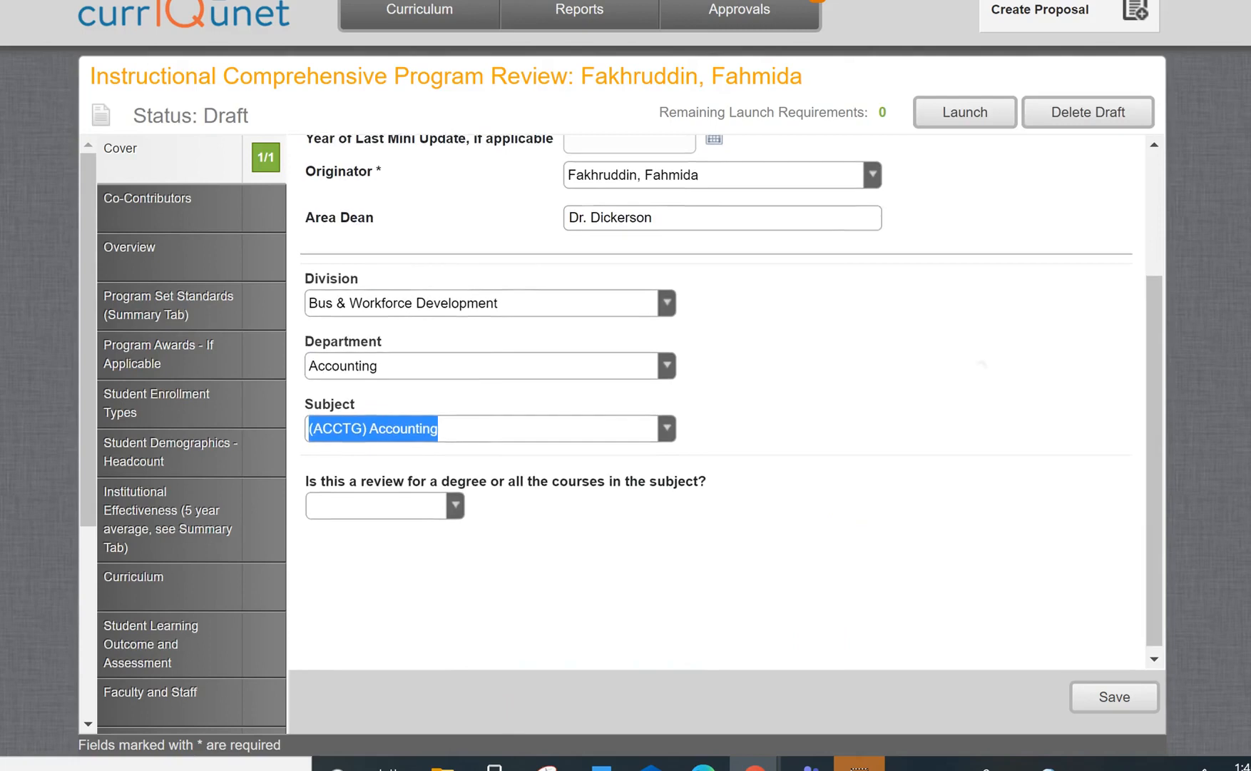
Specify on the Cover page that the review is for All Courses in the subject, and save the page.
left_click(551, 494)
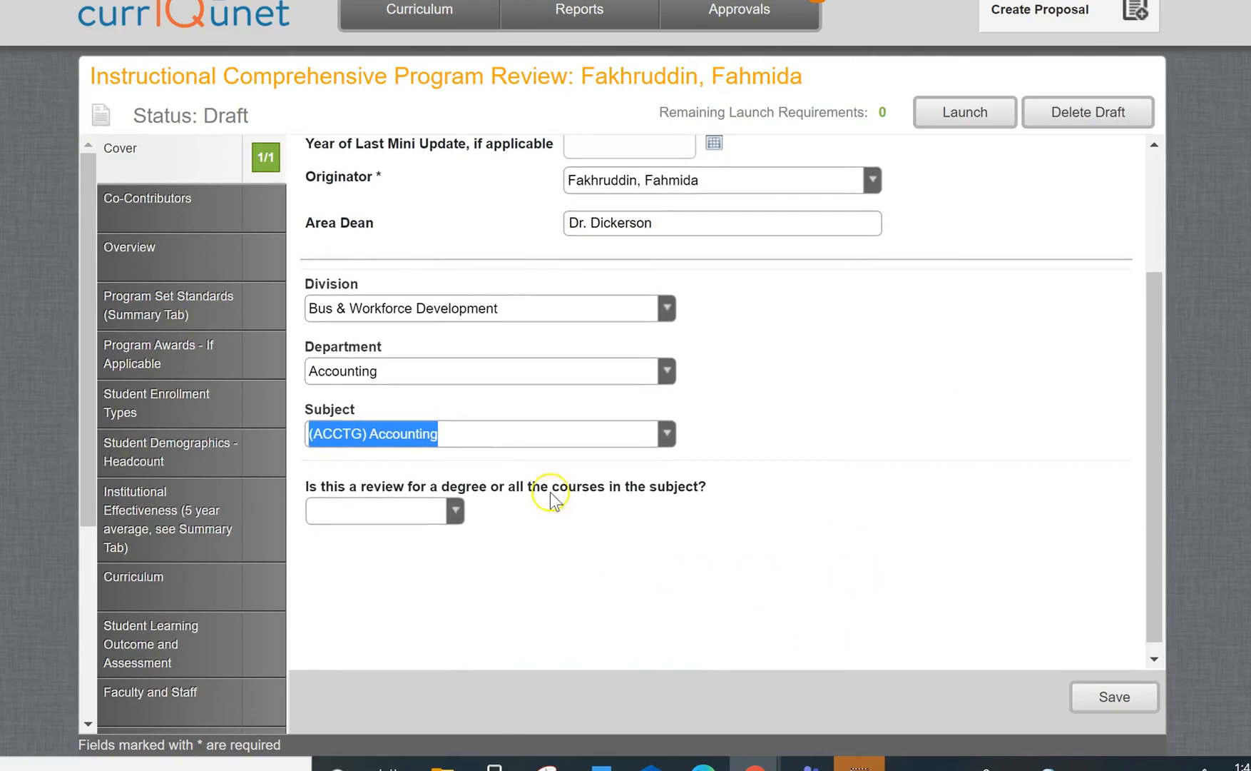
right_click(452, 510)
left_click(452, 510)
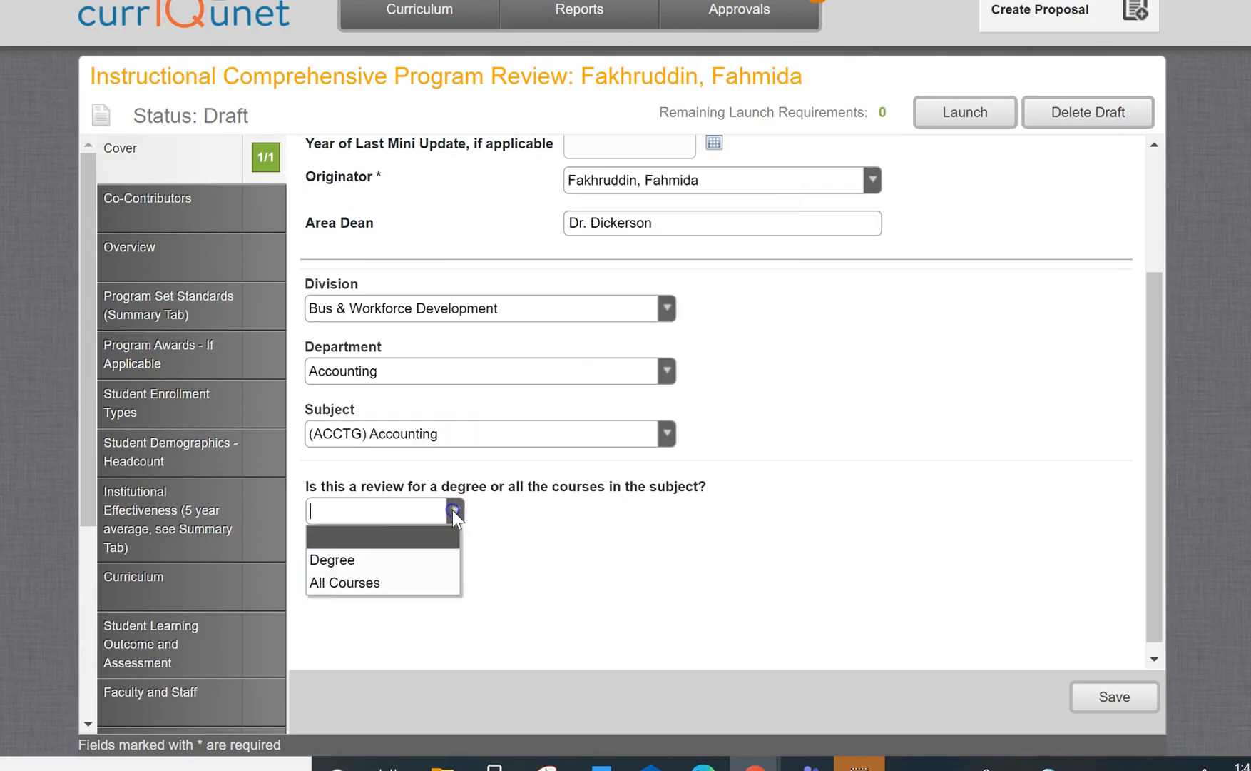
left_click(371, 583)
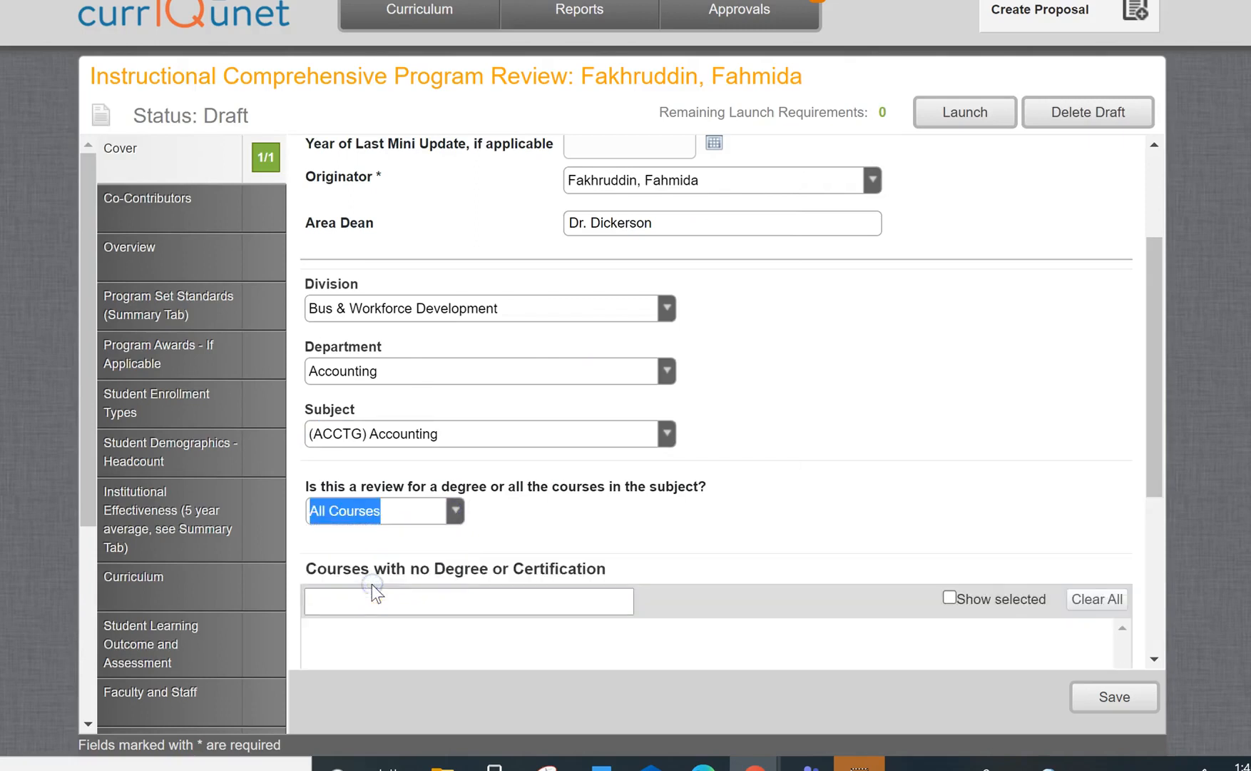
left_click(1102, 698)
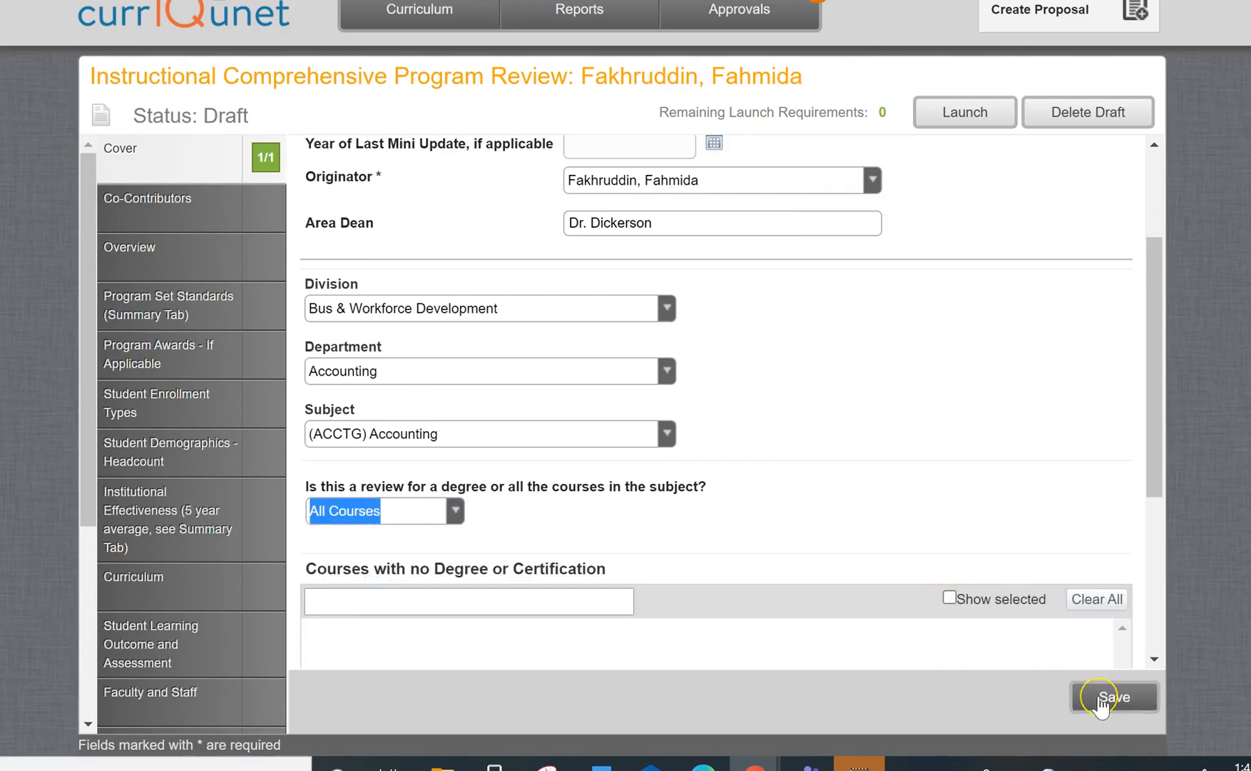
left_click(1101, 702)
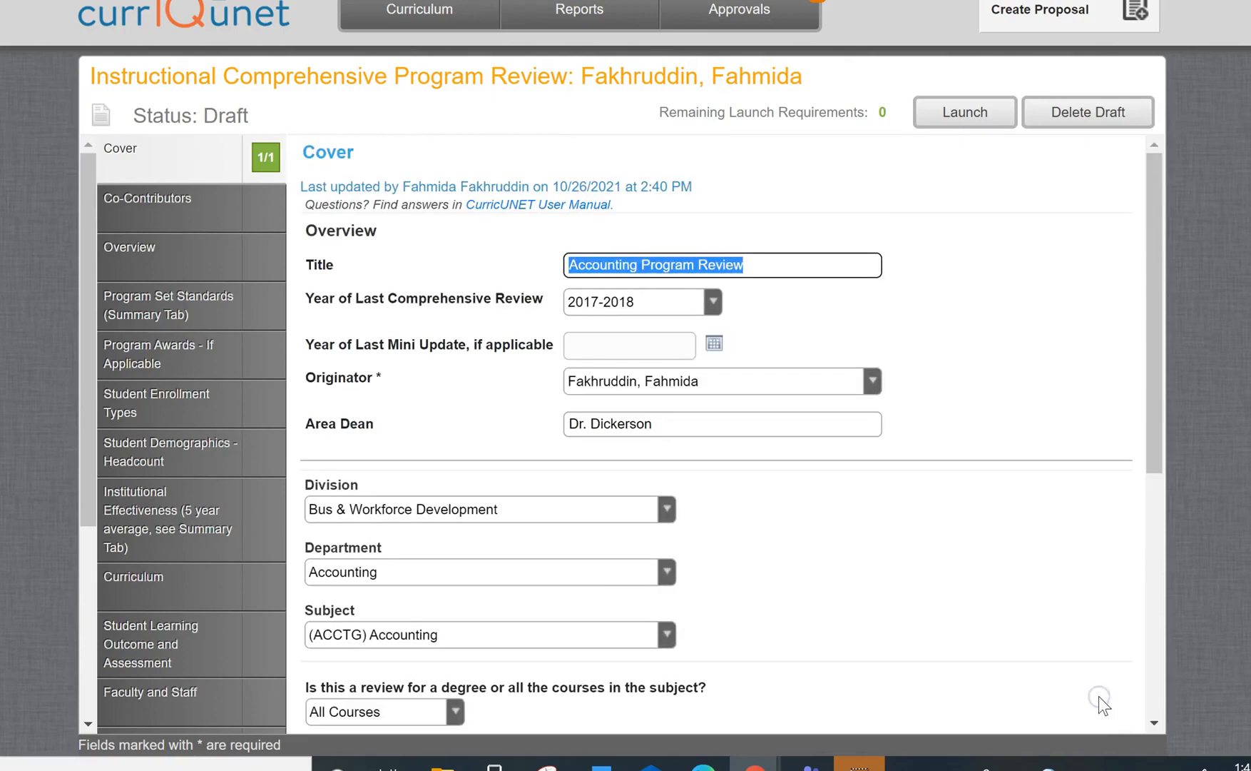
scroll(1099, 696, "down", 4)
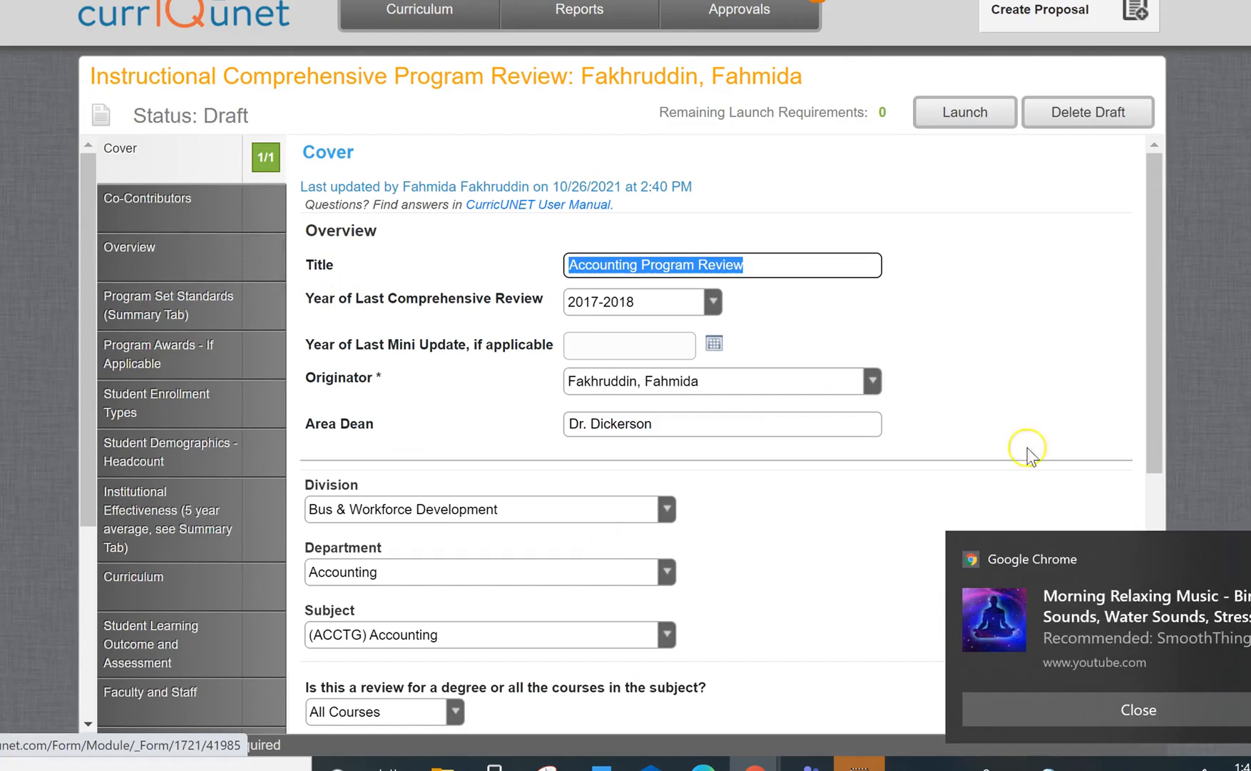
In the Co-Contributors section, select the colleague who is co-contributing to the proposal and save the selection.
left_click(182, 260)
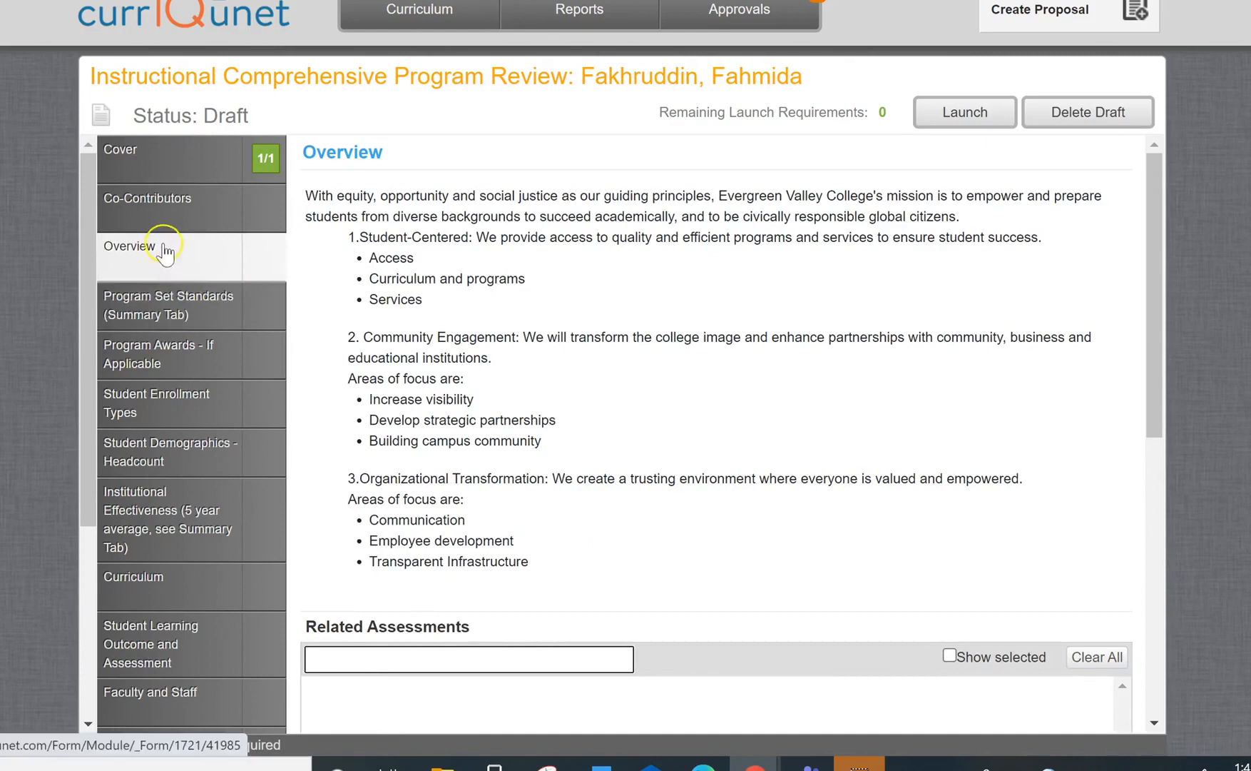
left_click(158, 203)
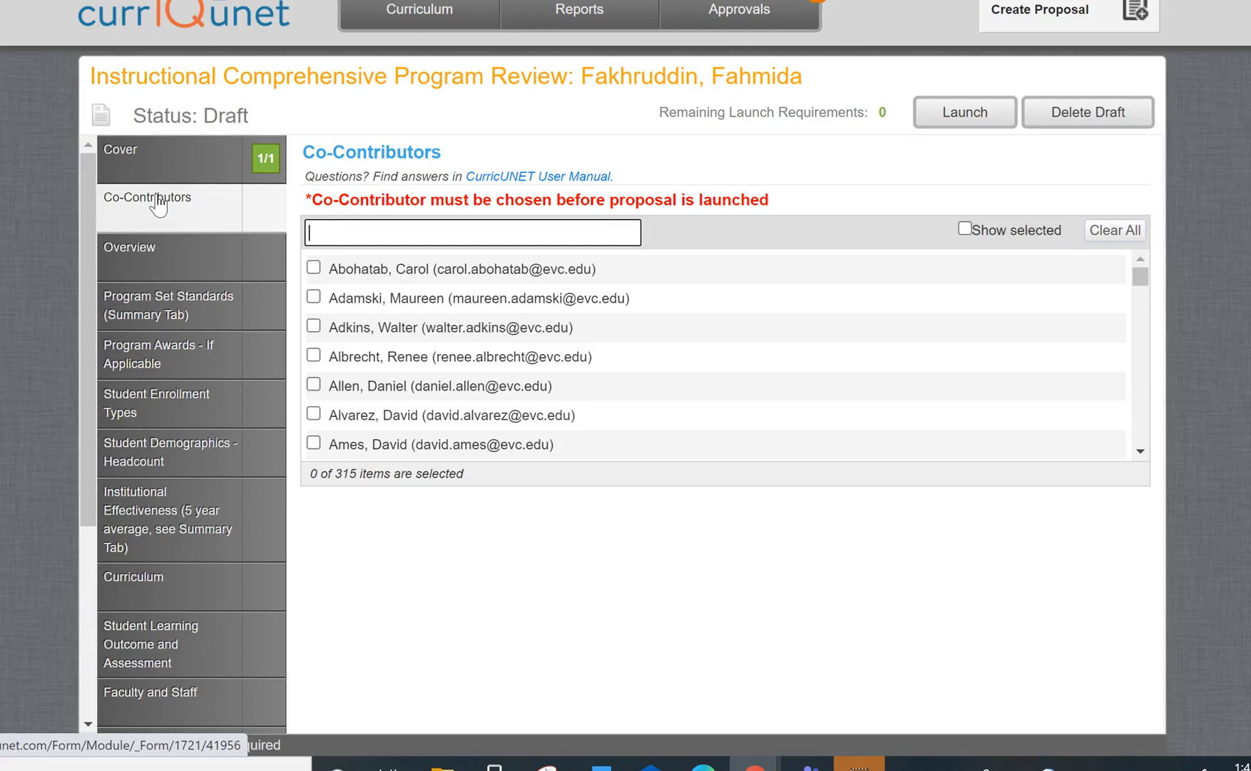
left_click(150, 289)
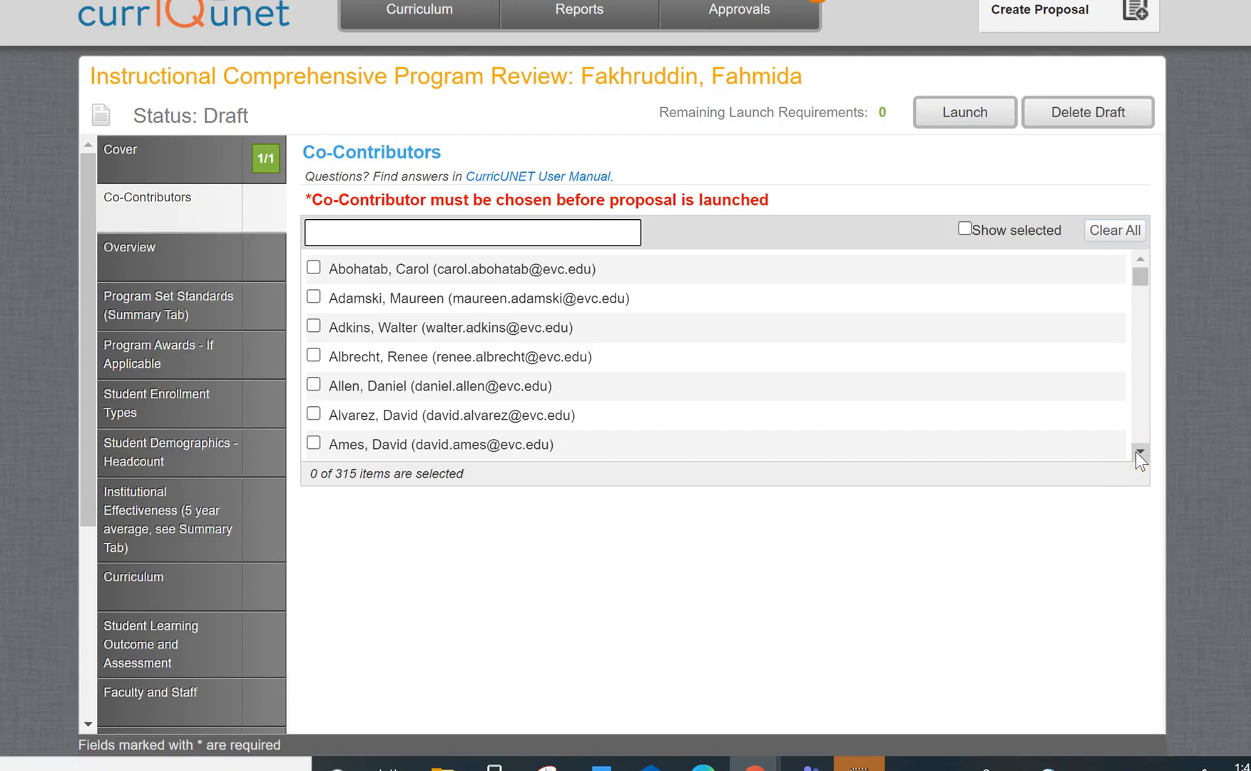
scroll(1136, 451, "down", 4)
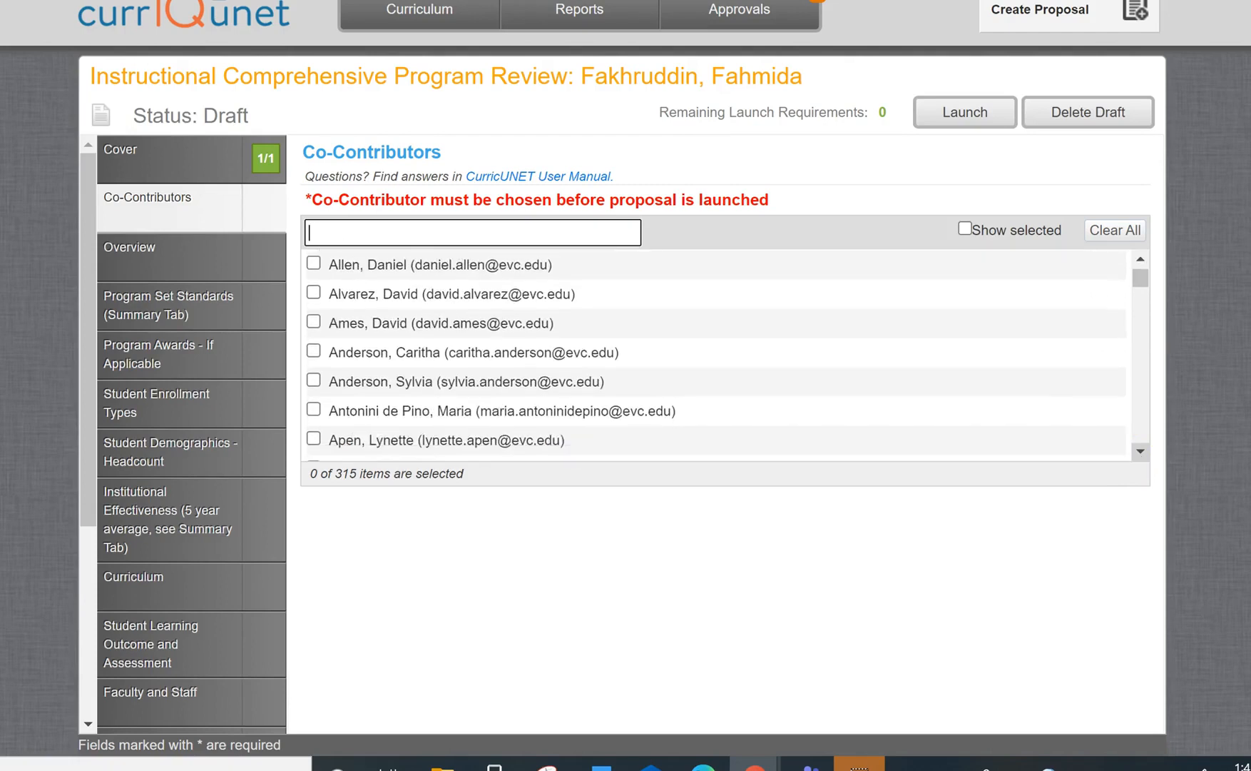
scroll(713, 354, "down", 2)
scroll(714, 355, "up", 2)
scroll(713, 355, "up", 1)
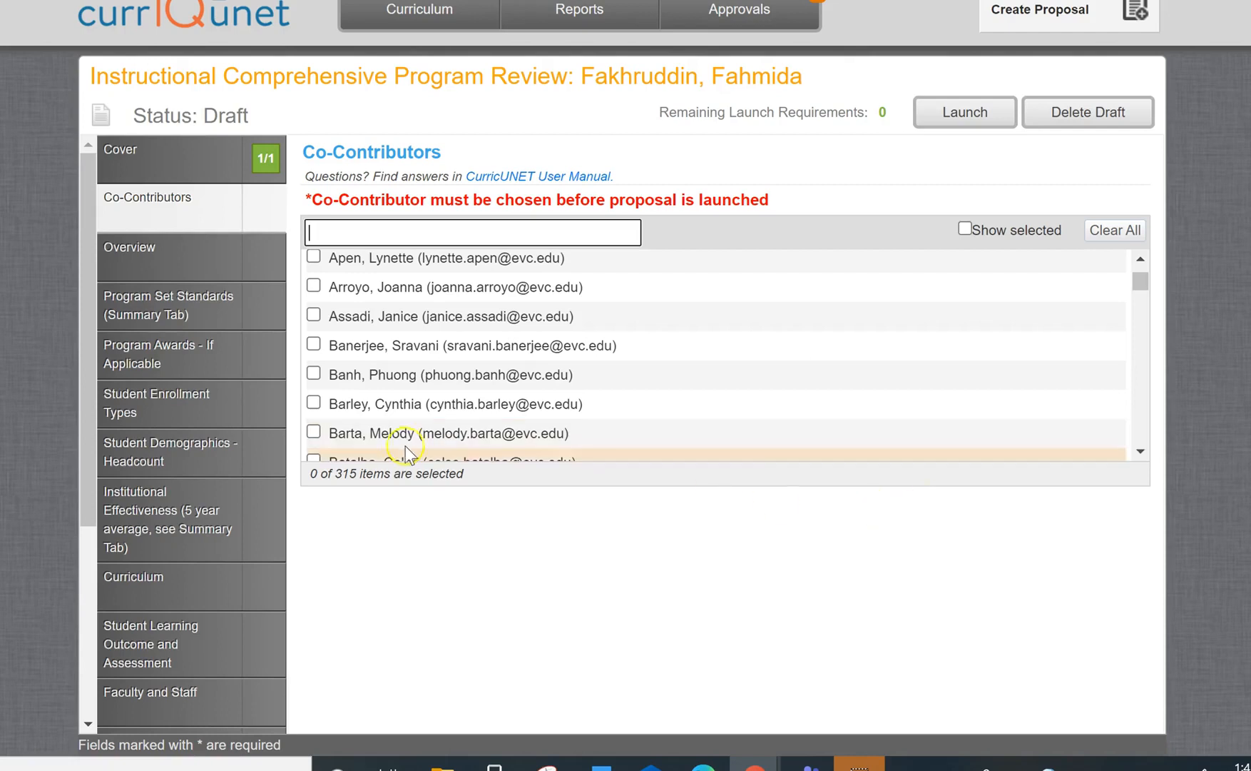
left_click(314, 431)
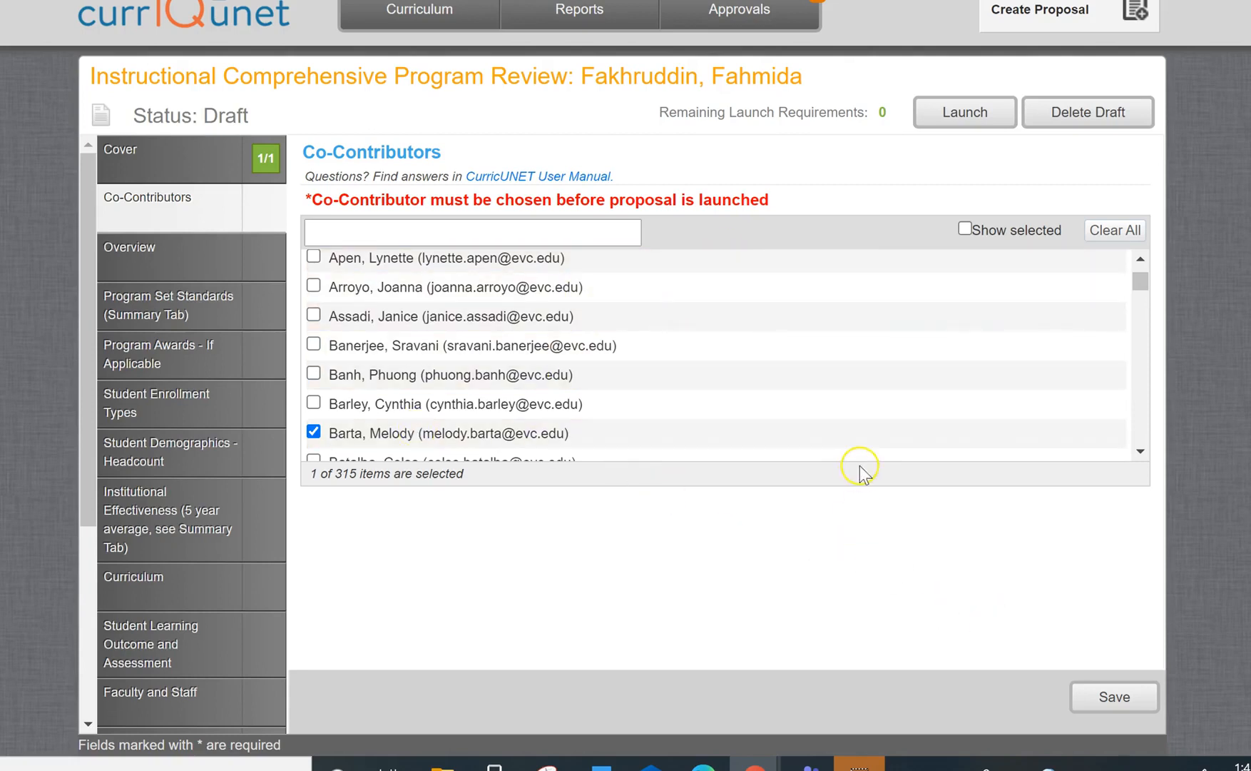
left_click(1103, 699)
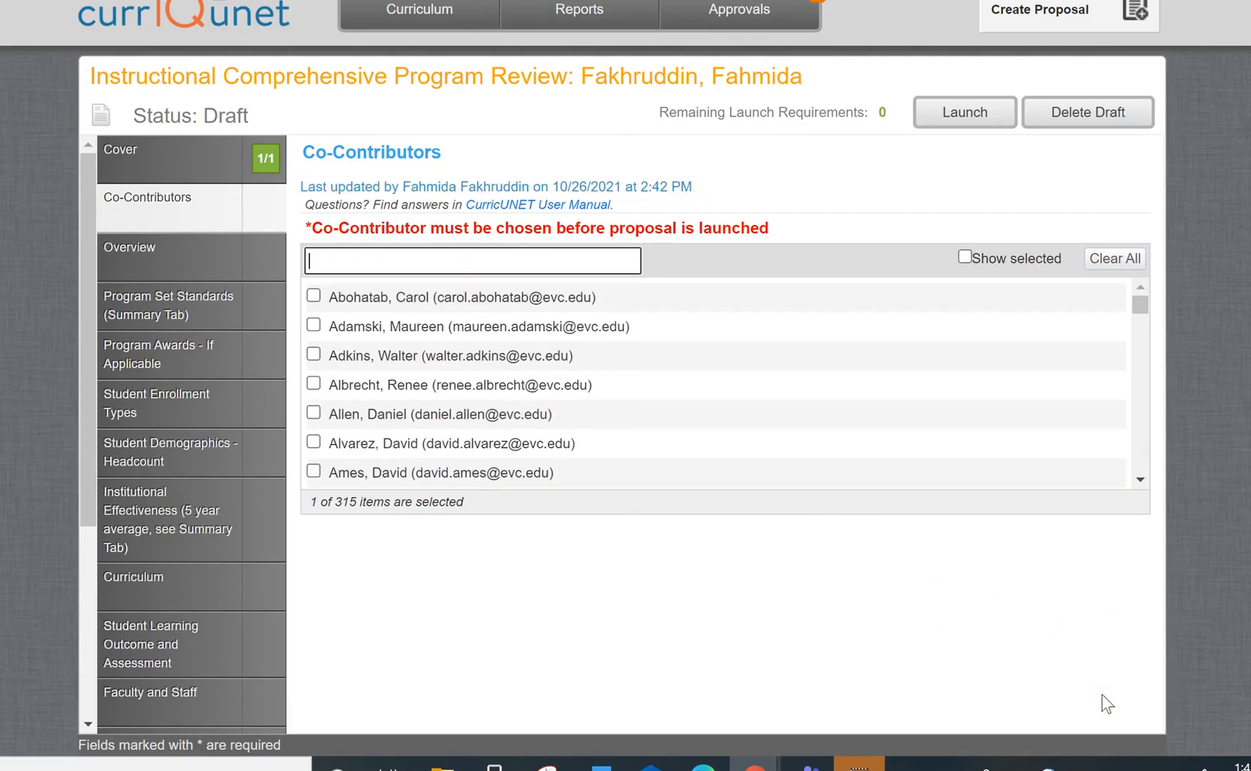
left_click(814, 627)
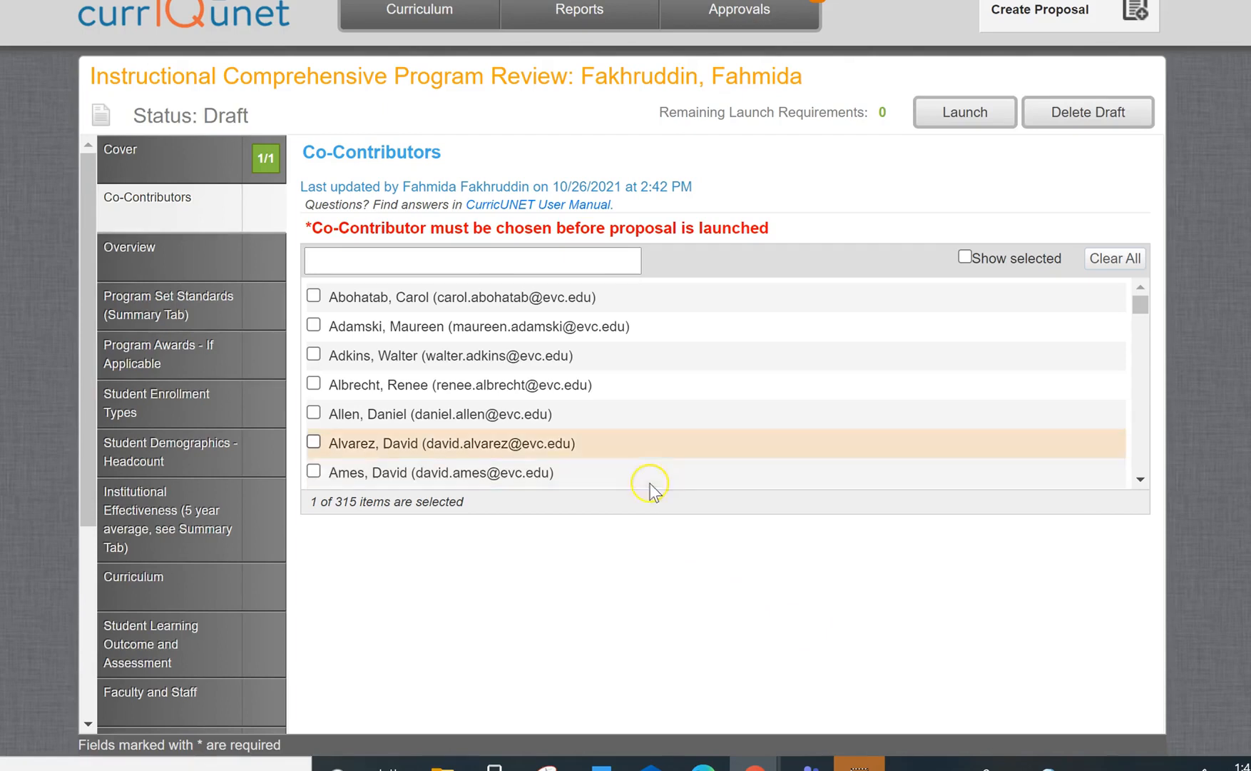
In the Overview section, enable question 1 on the brief program summary, and save the changes while moving on to Program Set Standards.
left_click(162, 265)
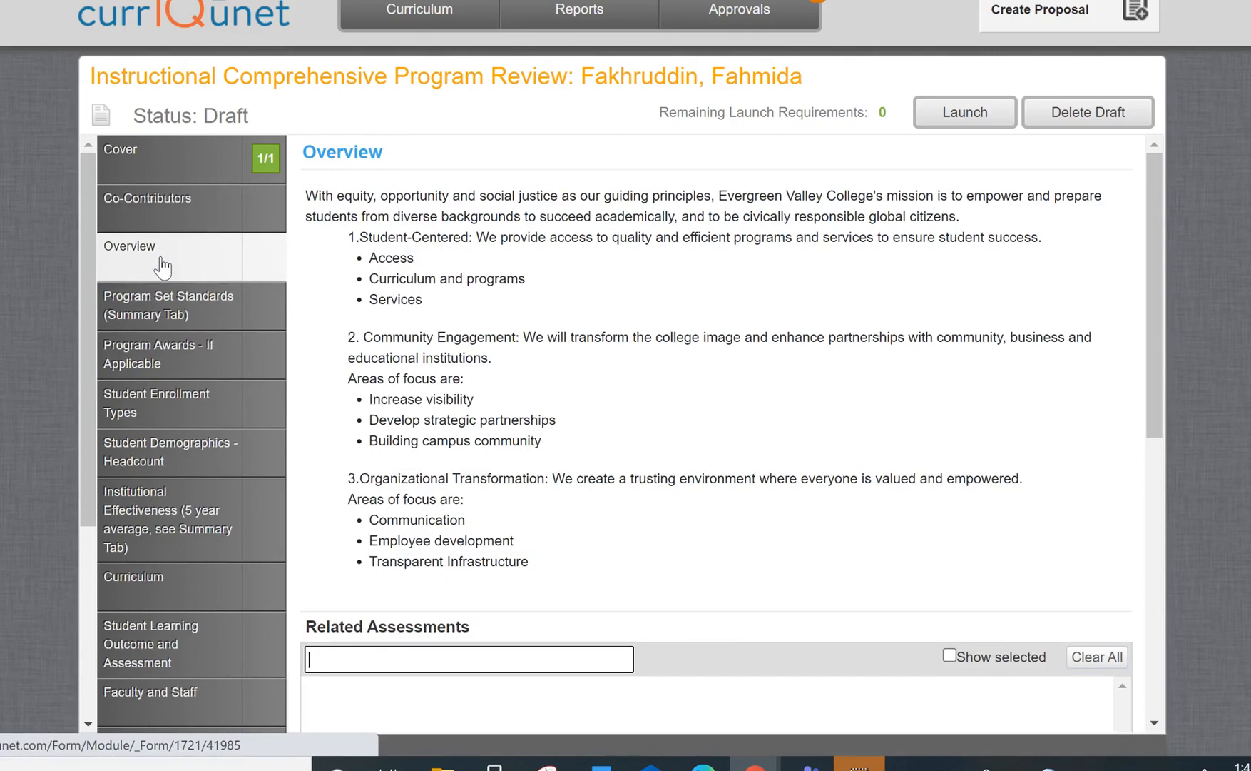
scroll(713, 428, "down", 2)
scroll(713, 428, "up", 2)
scroll(714, 428, "down", 10)
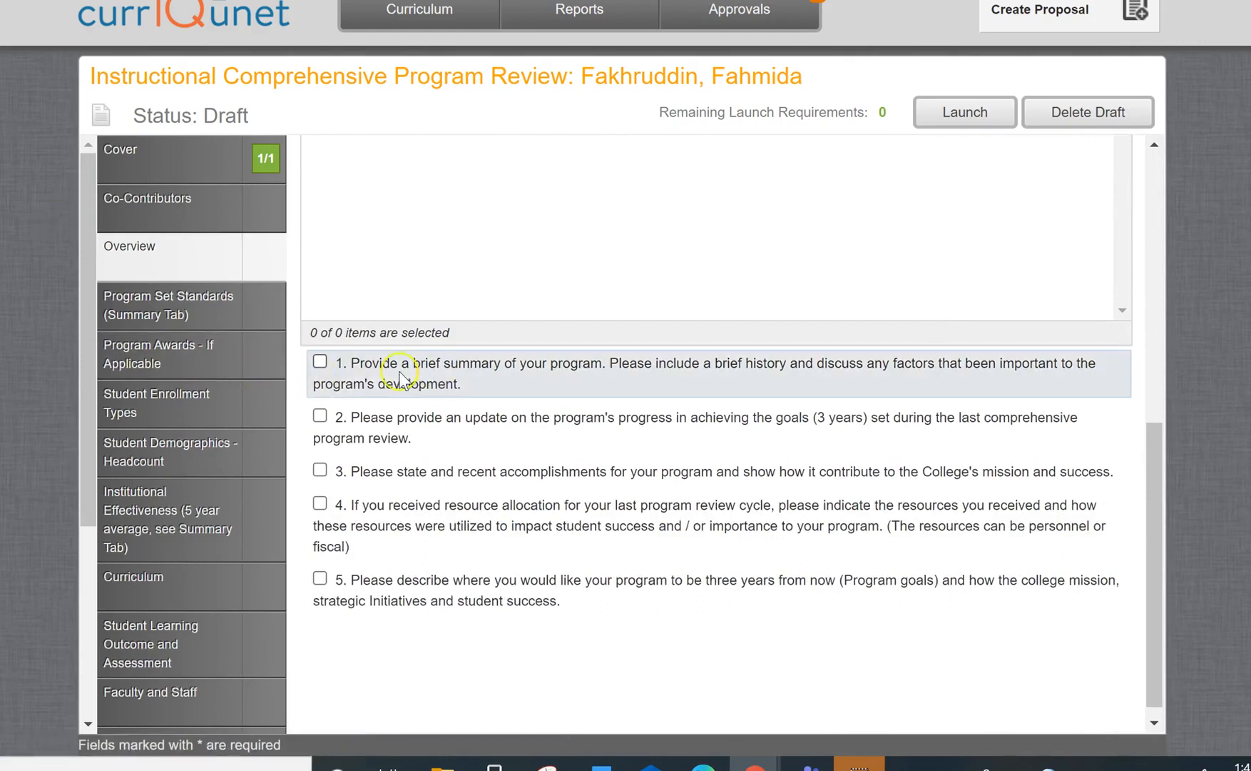
left_click(320, 361)
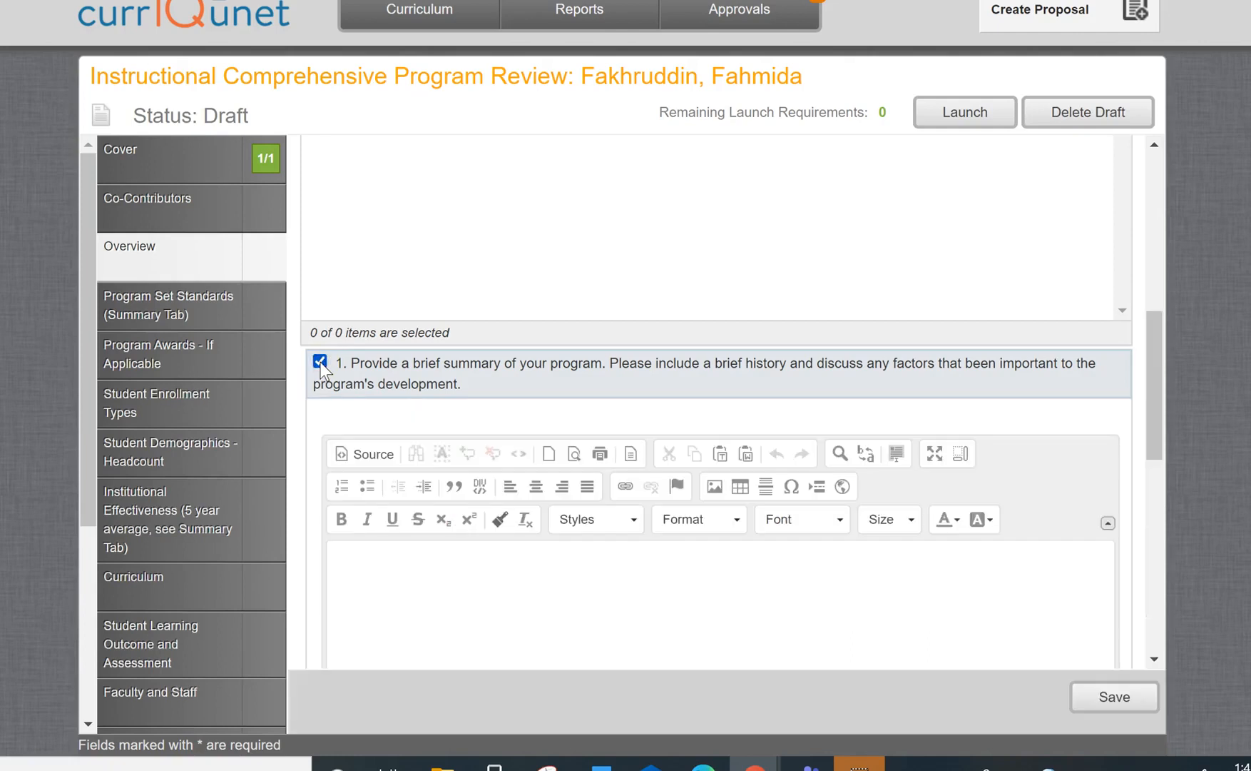
scroll(320, 362, "down", 2)
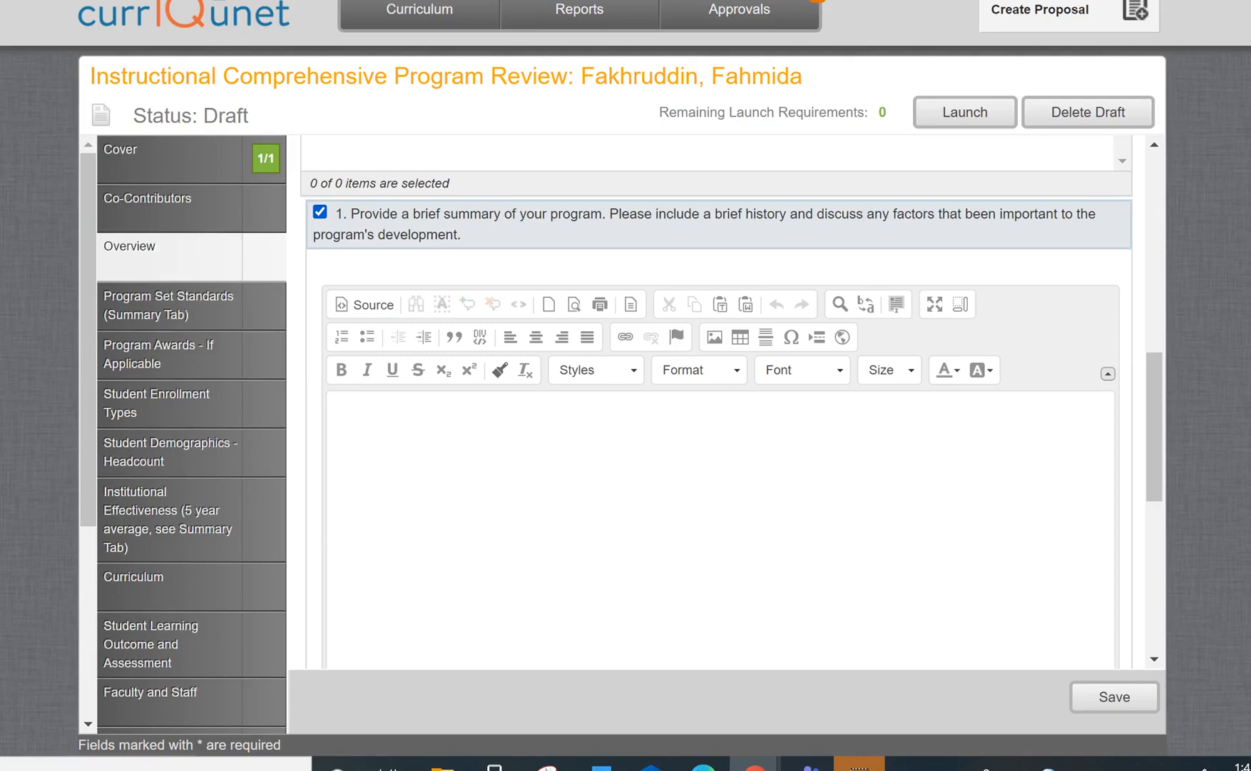
left_click(405, 438)
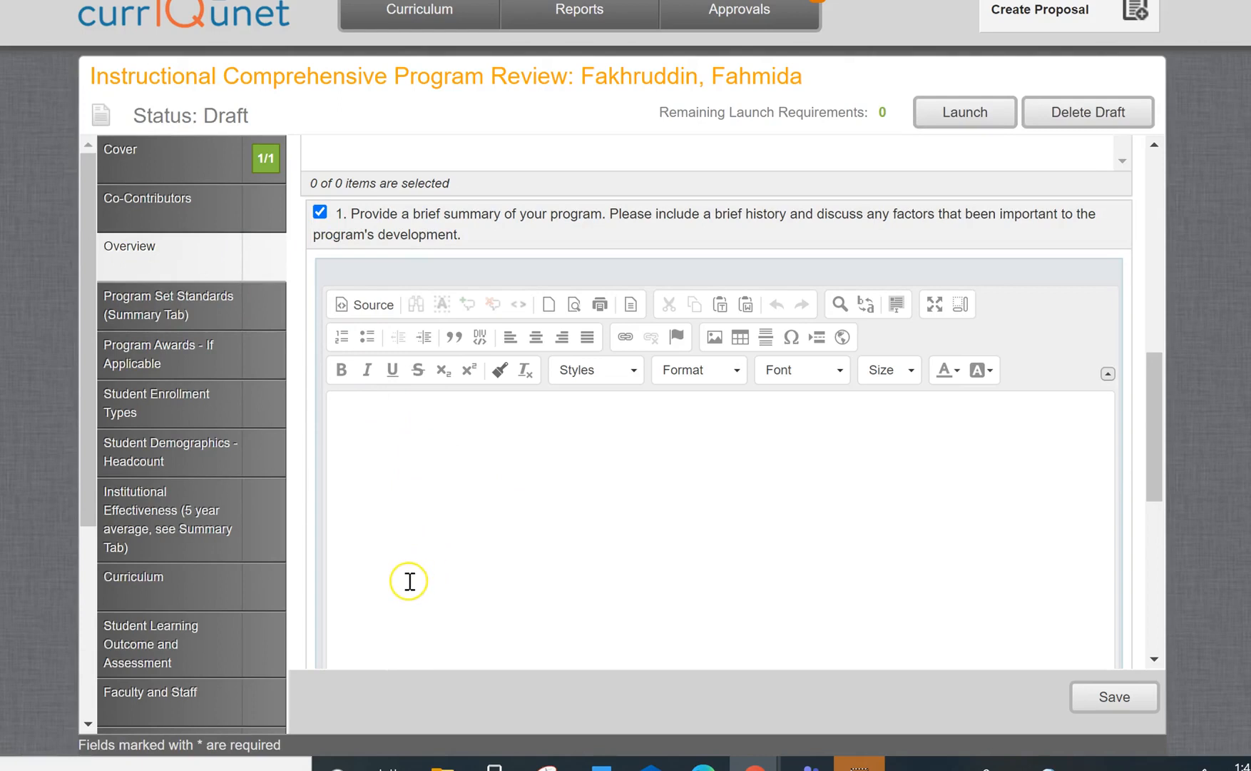
left_click(176, 312)
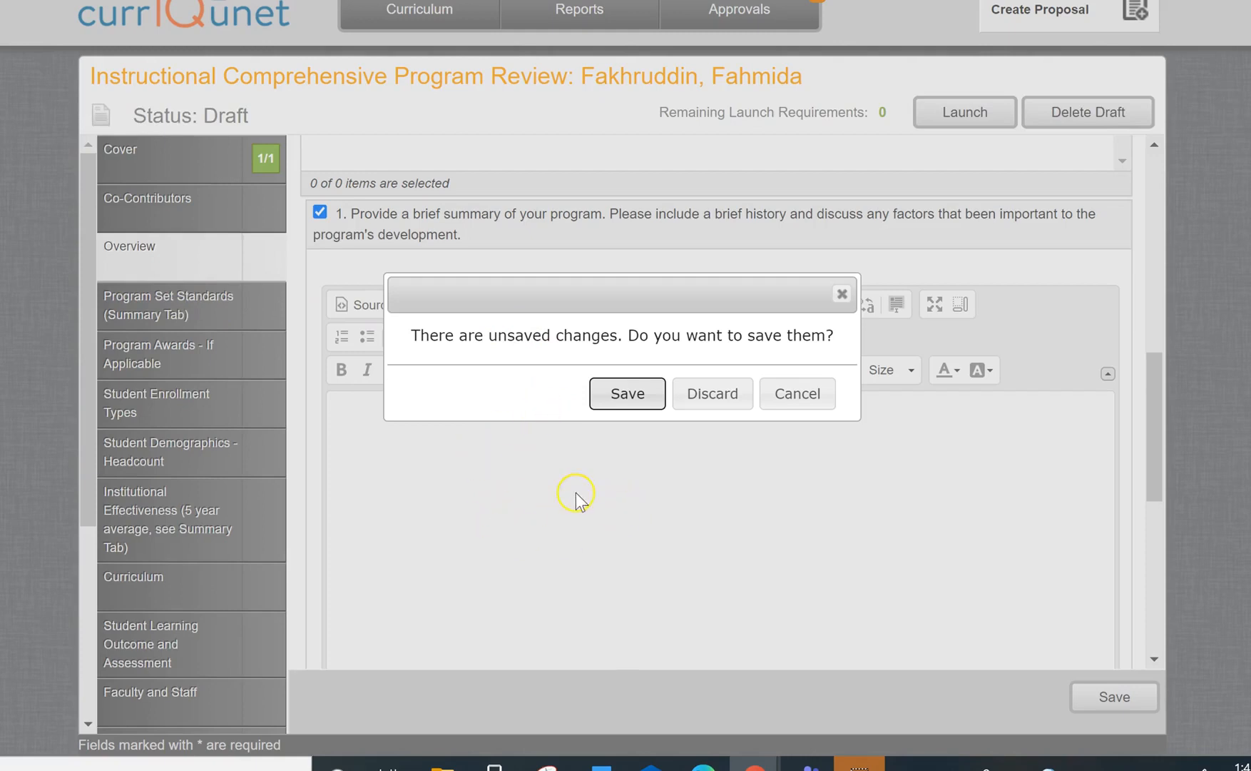
left_click(634, 400)
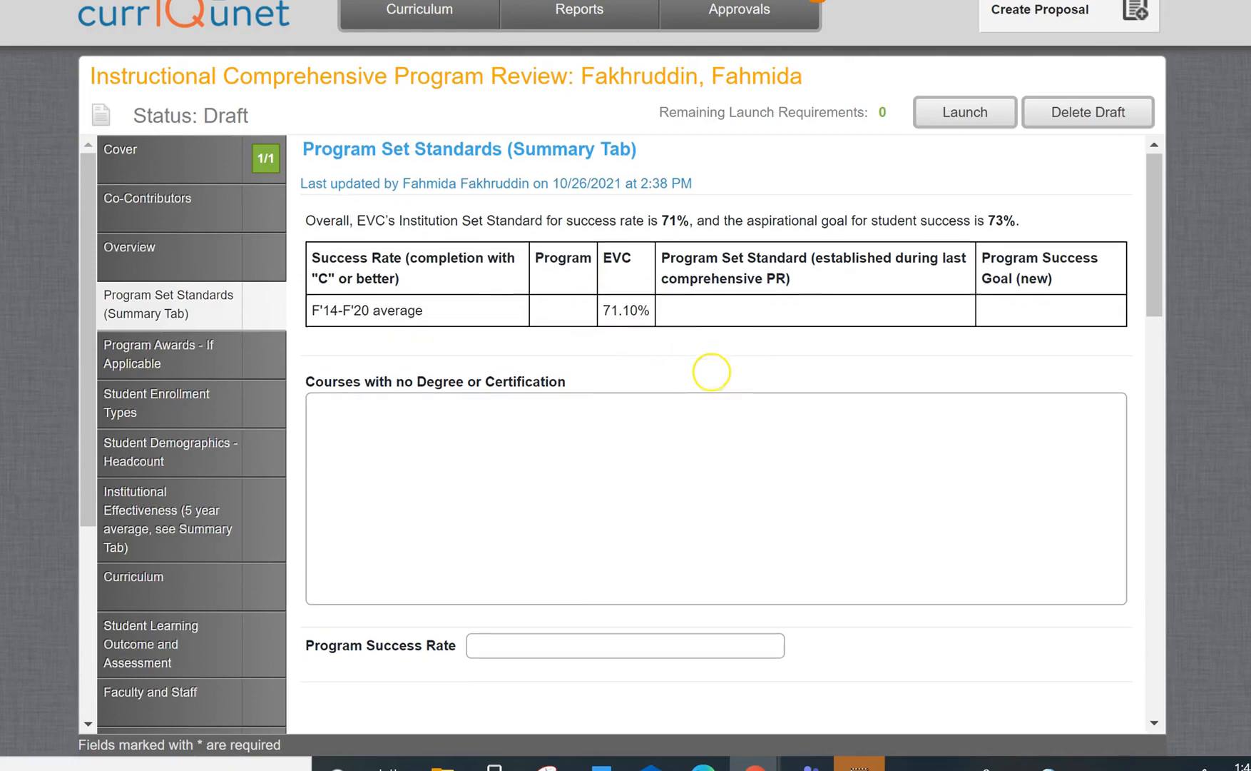
In Program Set Standards, enable the question comparing the program success rate with the campus, and save the section.
scroll(712, 371, "down", 4)
scroll(716, 434, "up", 1)
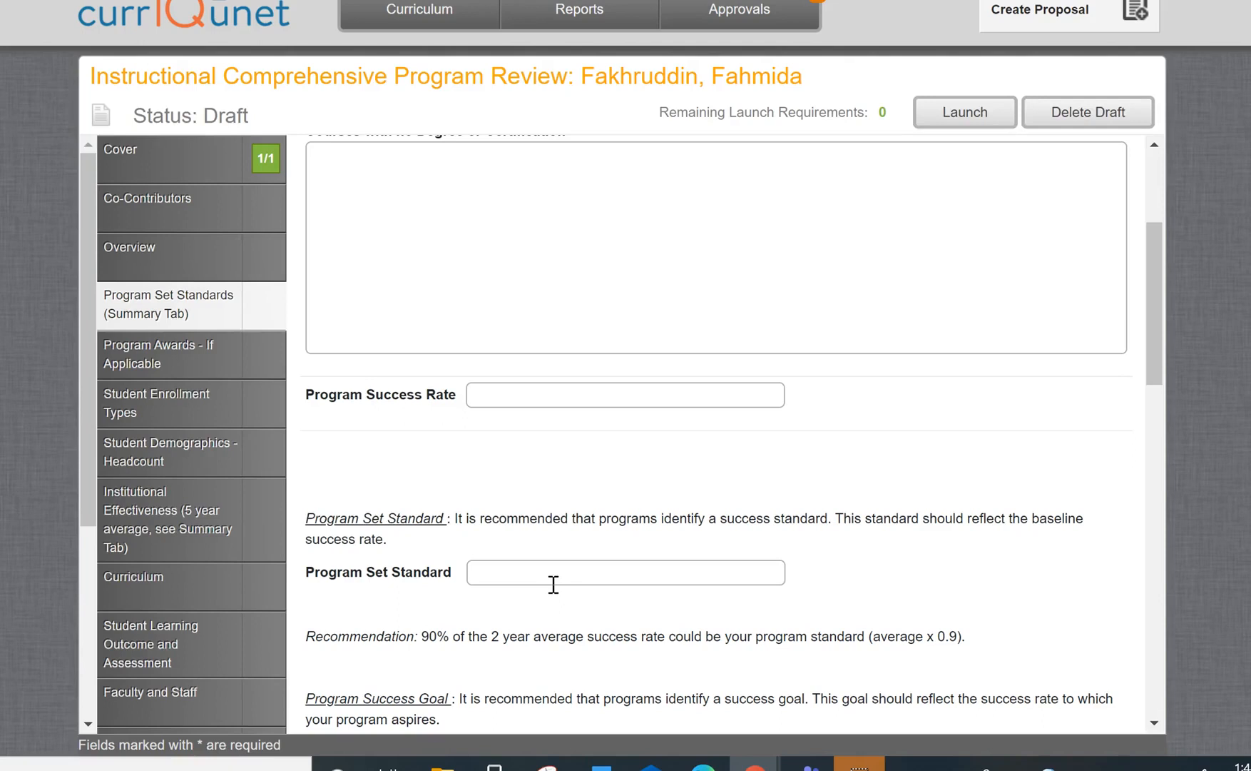
scroll(553, 584, "down", 5)
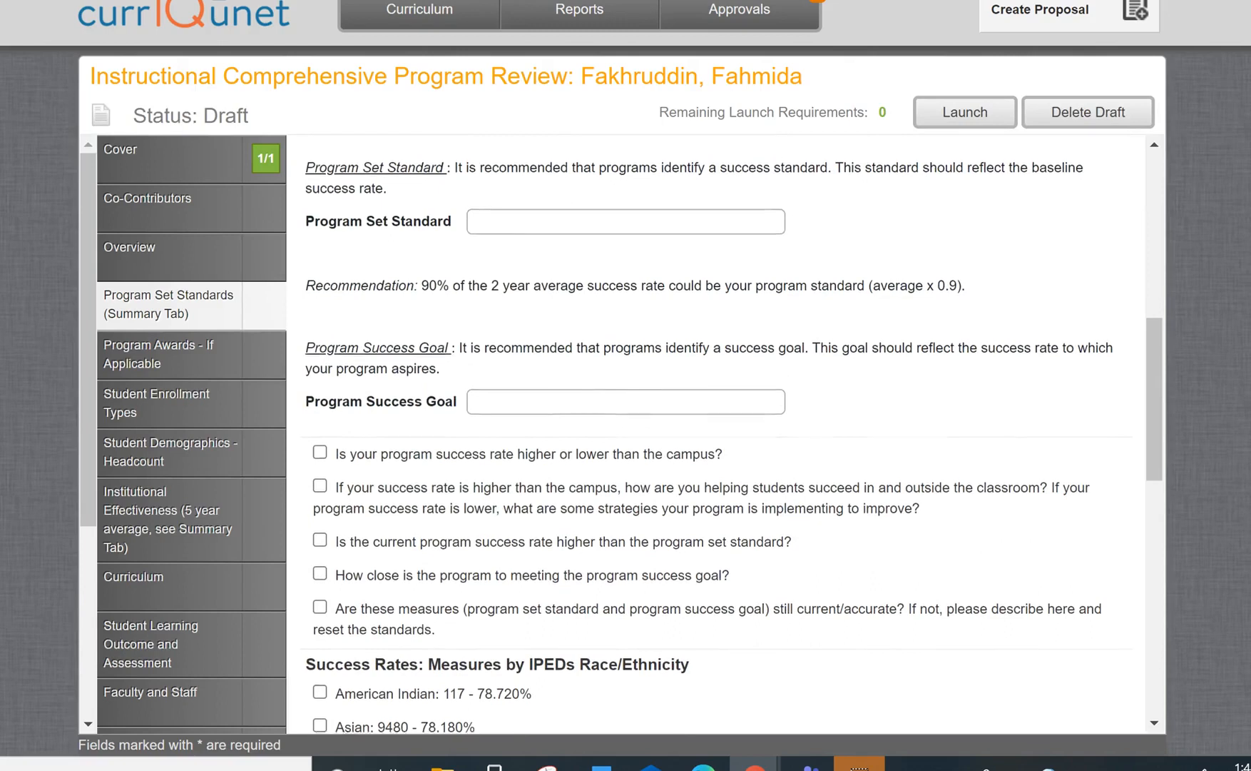
scroll(713, 428, "up", 2)
scroll(714, 428, "down", 1)
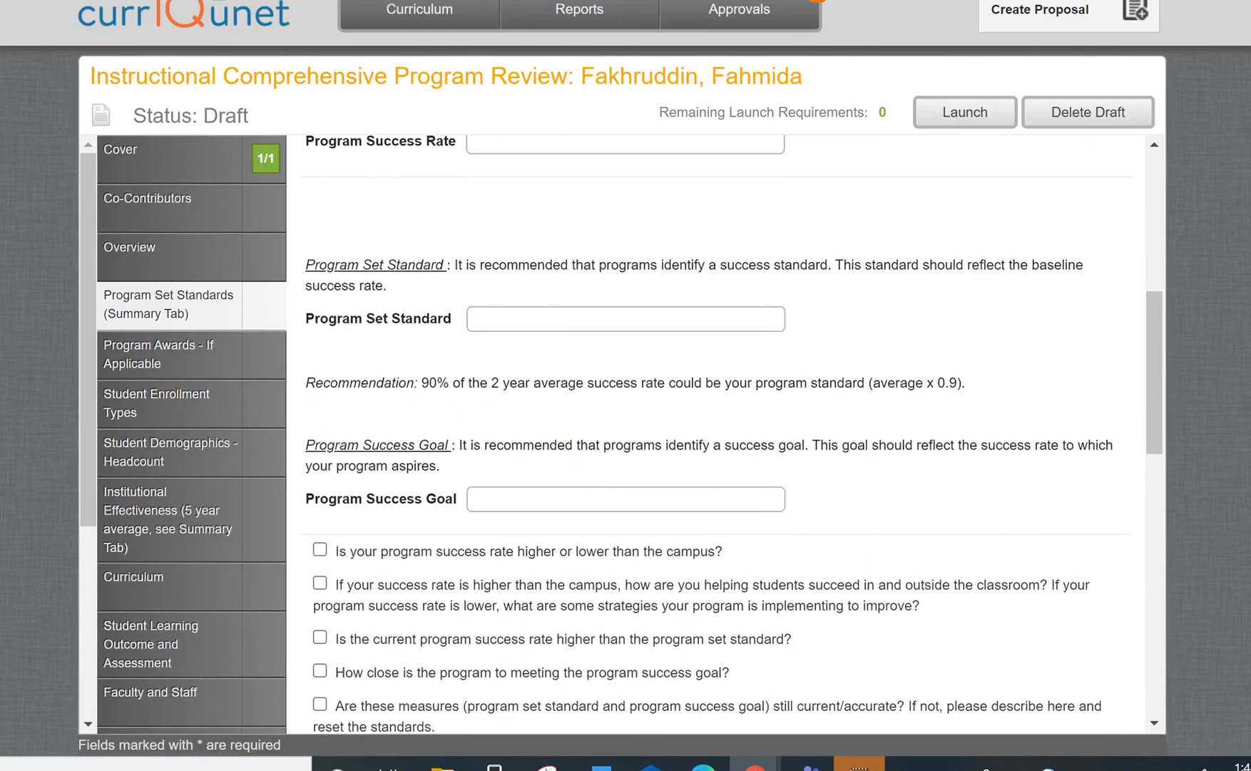
scroll(713, 428, "down", 2)
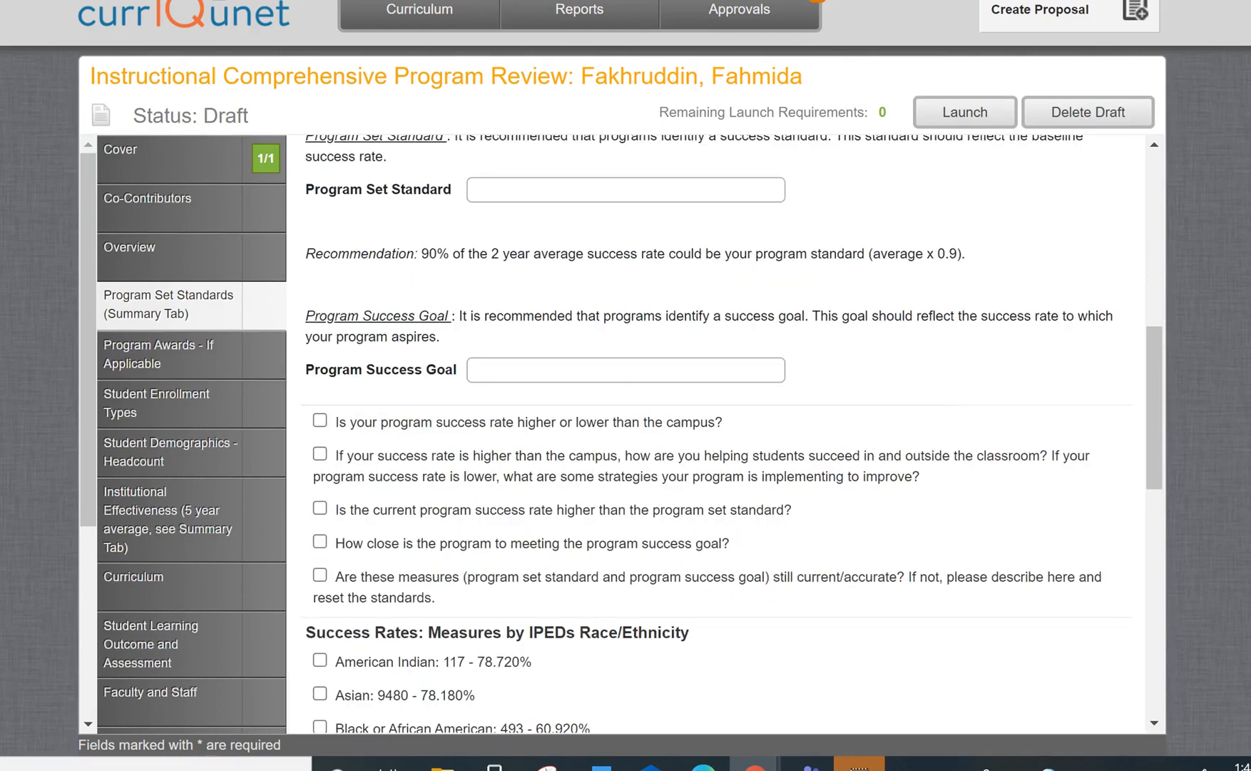
left_click(319, 421)
left_click(394, 633)
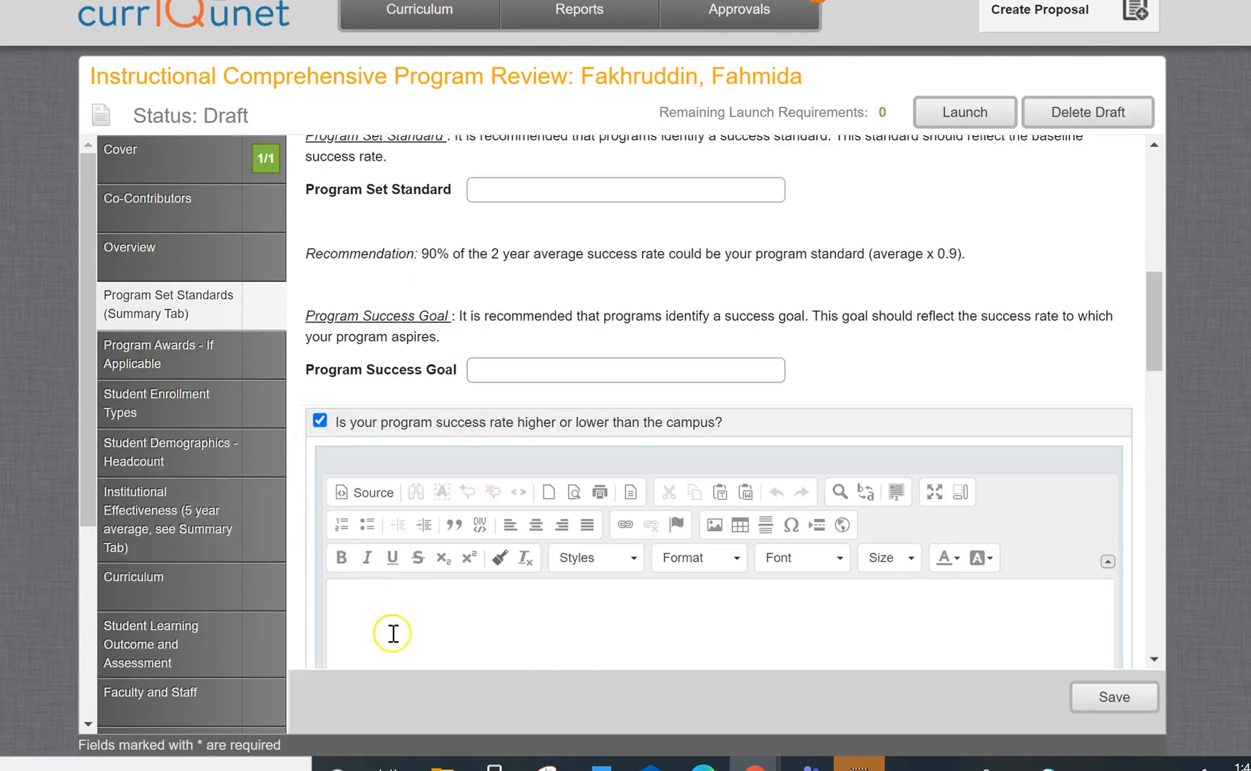
scroll(393, 633, "down", 5)
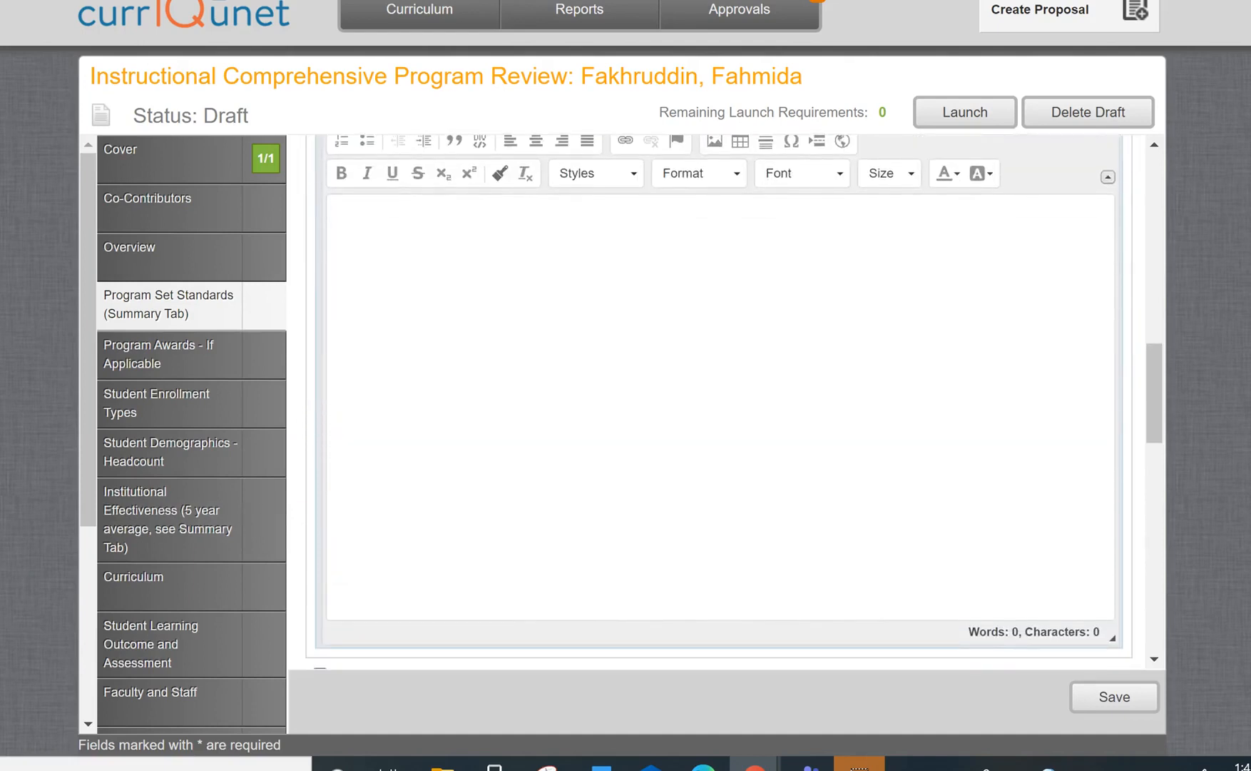
scroll(681, 449, "up", 1)
scroll(681, 449, "down", 2)
scroll(681, 448, "up", 2)
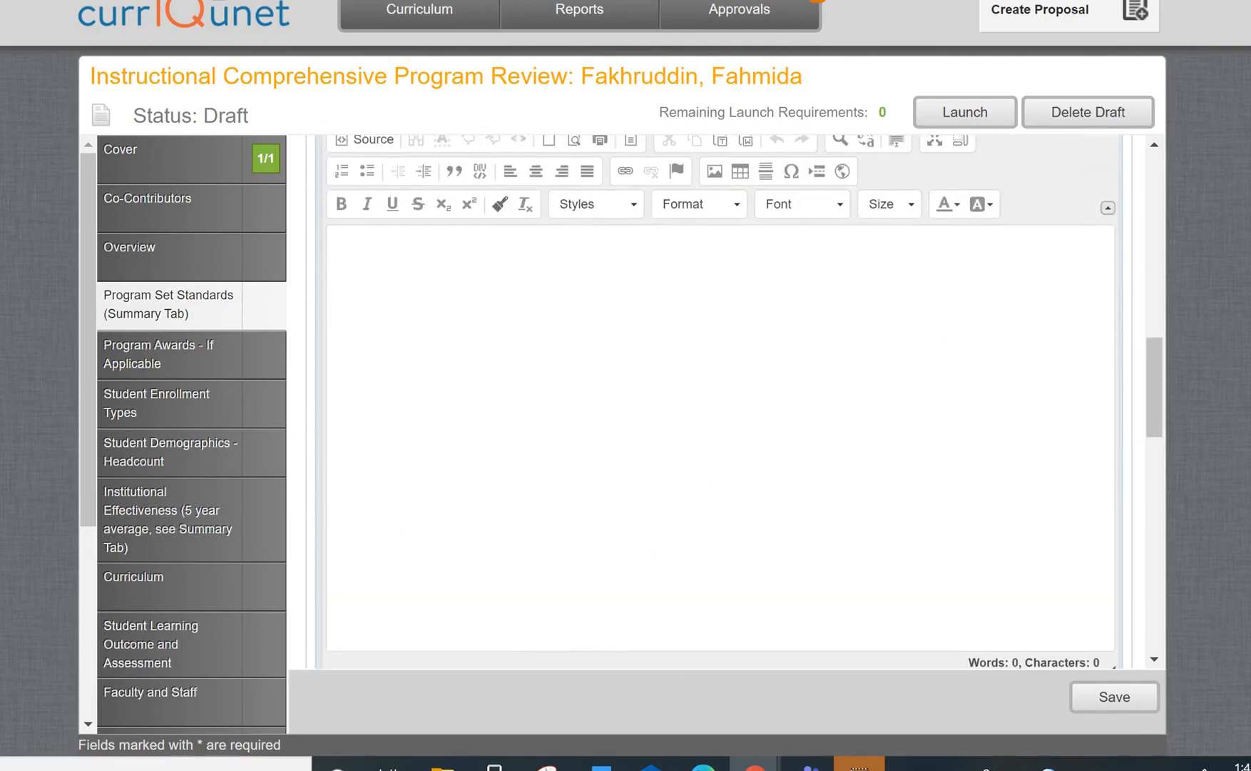
left_click(1104, 698)
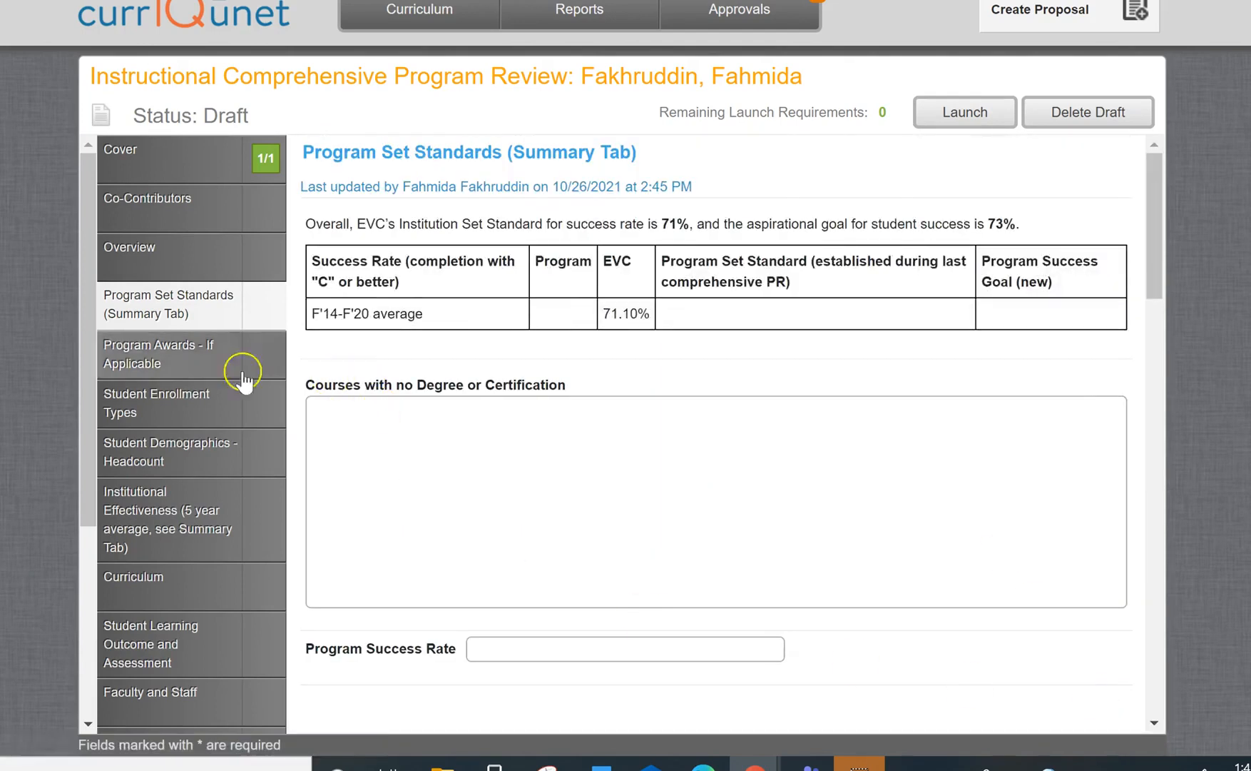
In the Program Awards section, enable the AA degree type with its awards and discussion fields, and save the section.
left_click(152, 350)
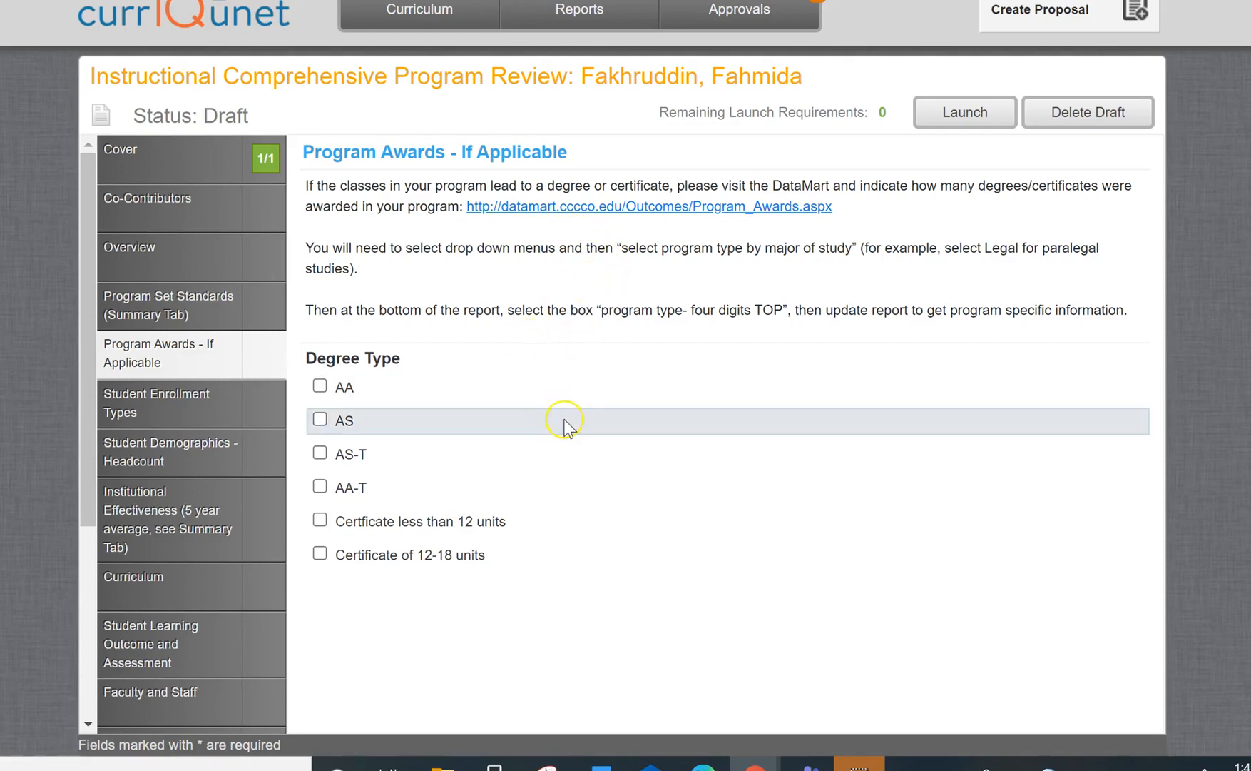
left_click(320, 386)
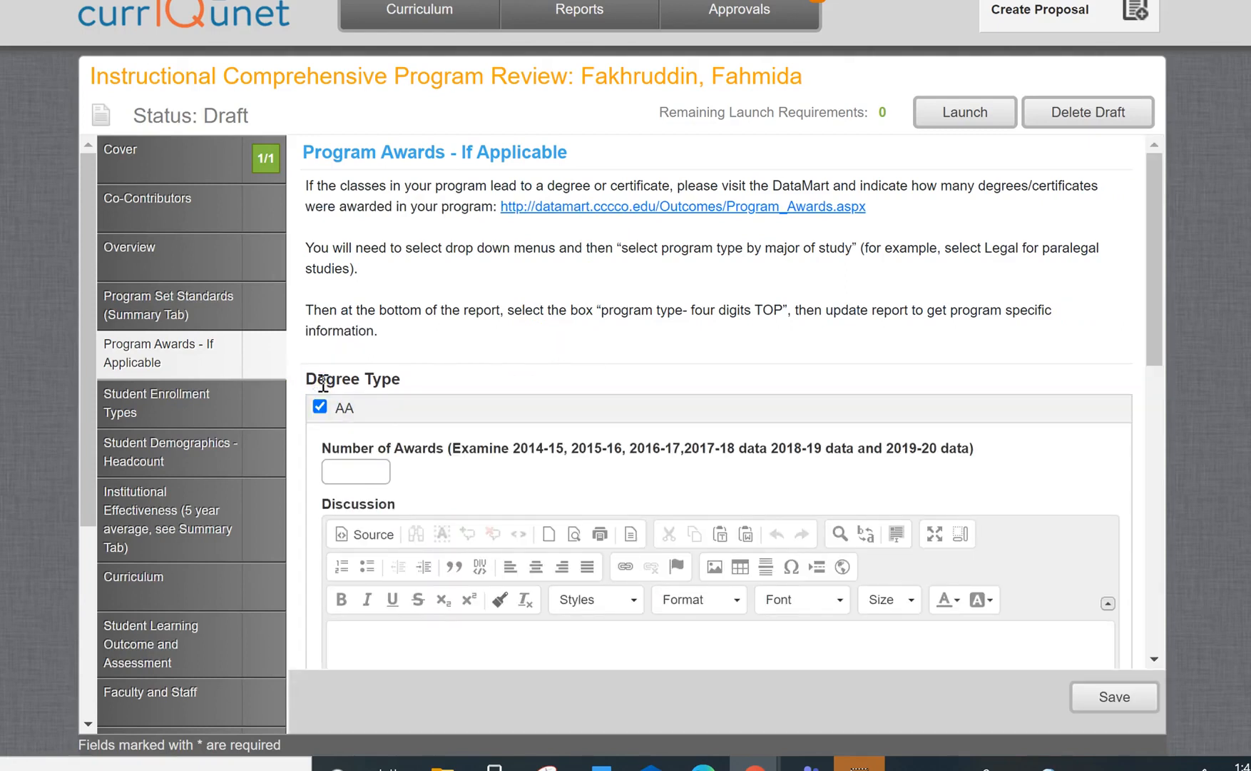
scroll(324, 384, "down", 4)
scroll(323, 384, "down", 1)
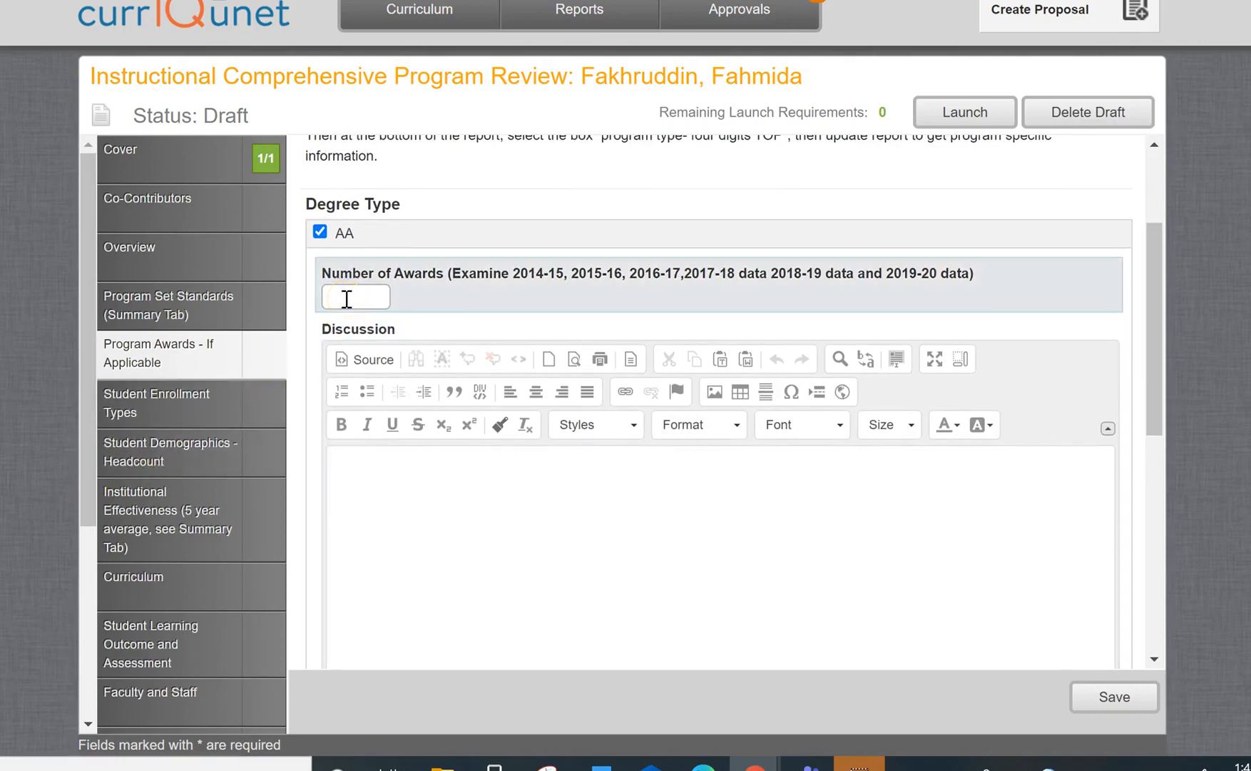
left_click(369, 495)
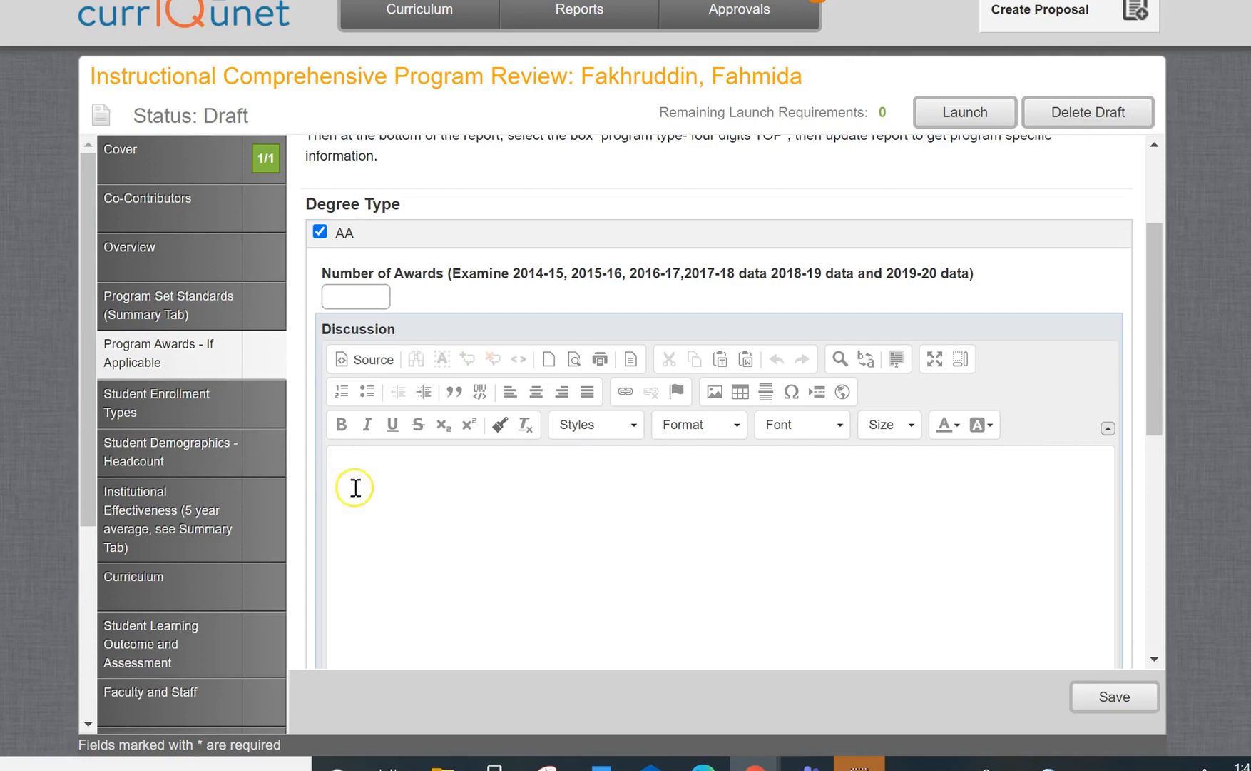
left_click(1133, 698)
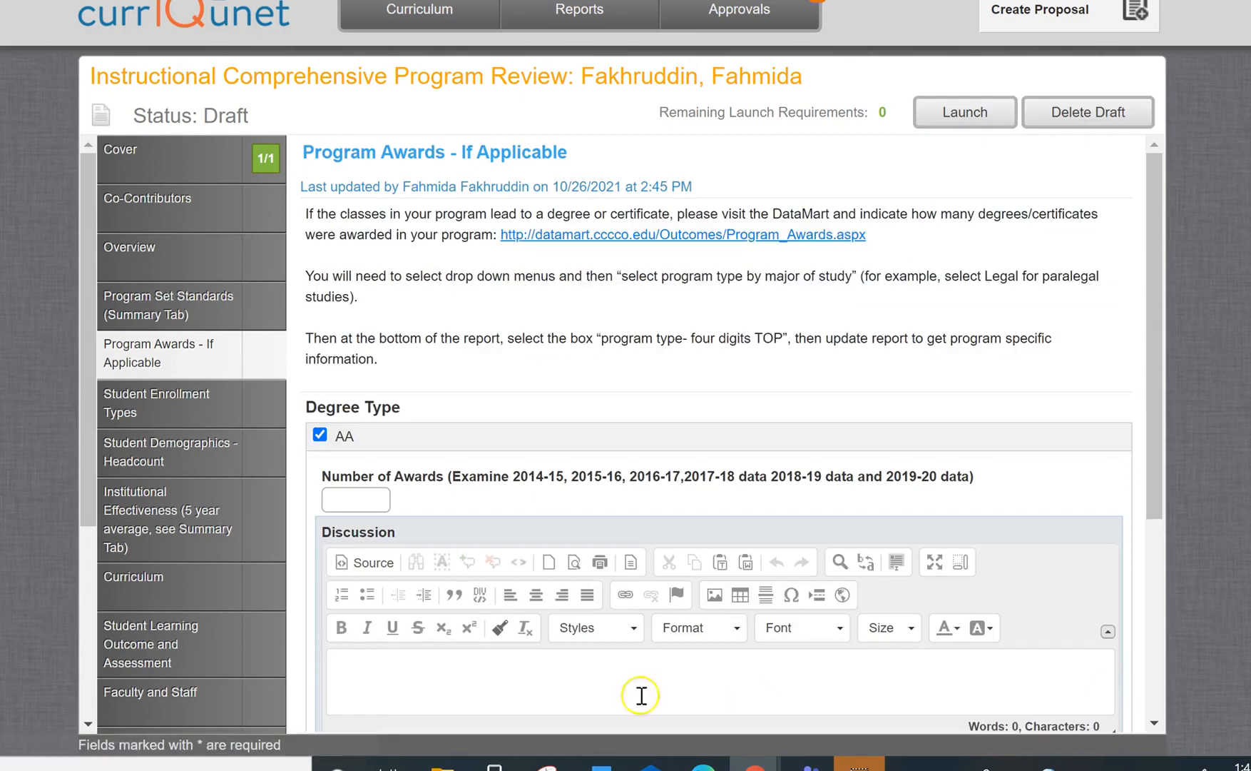
In Student Enrollment Types, enable the Day enrollment type and question a on changes in program enrollment types, and save the section.
left_click(175, 407)
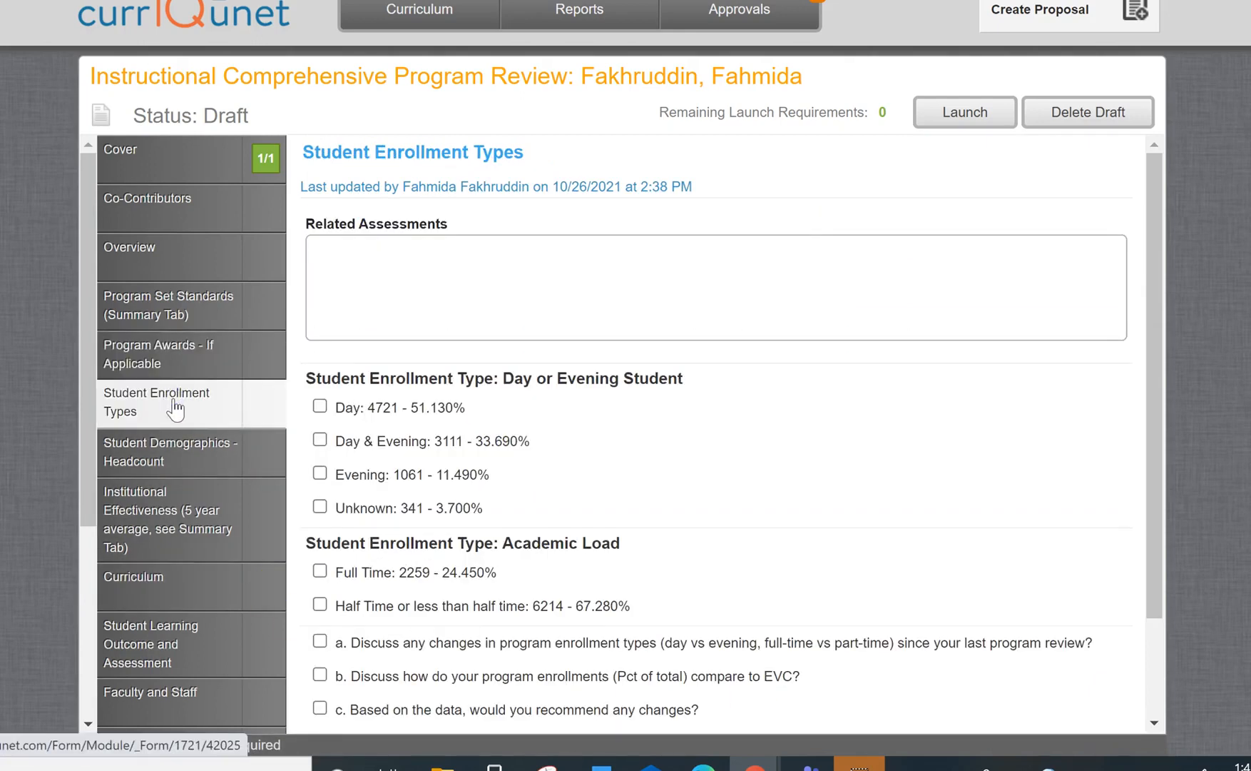
scroll(717, 433, "down", 2)
scroll(716, 434, "up", 1)
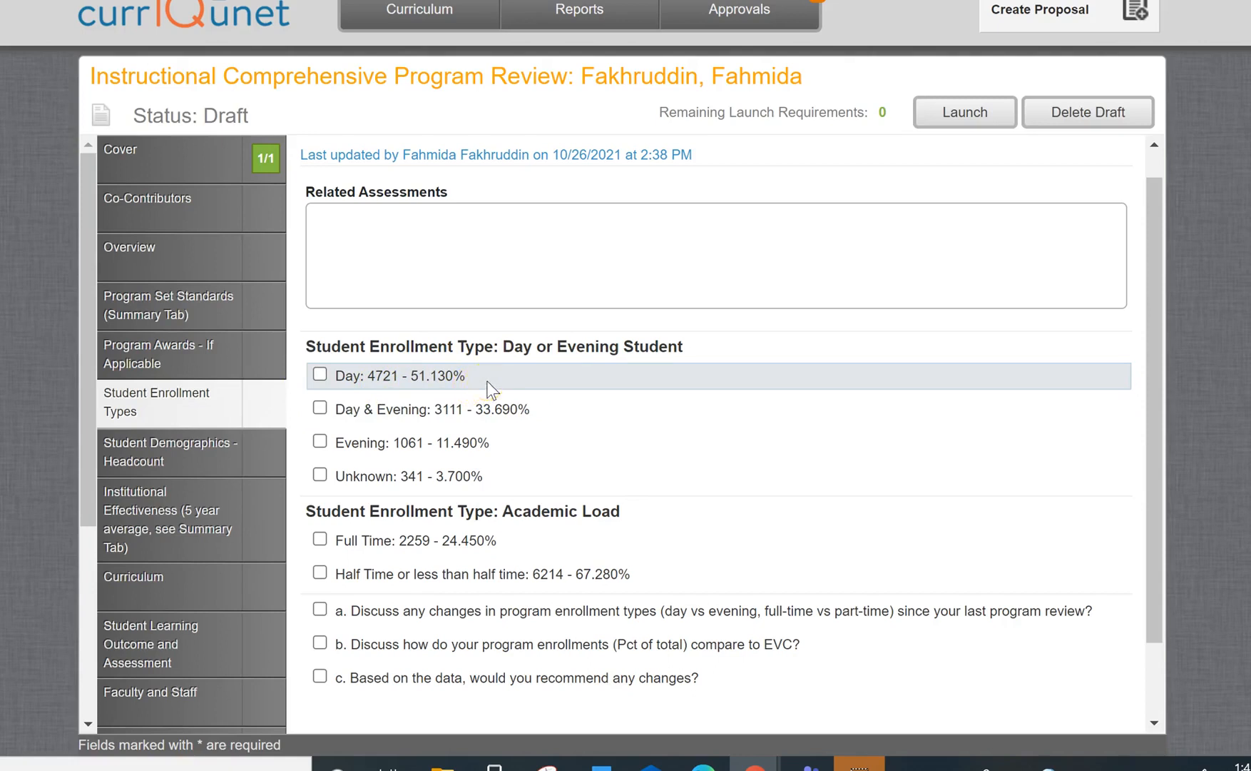
left_click(319, 374)
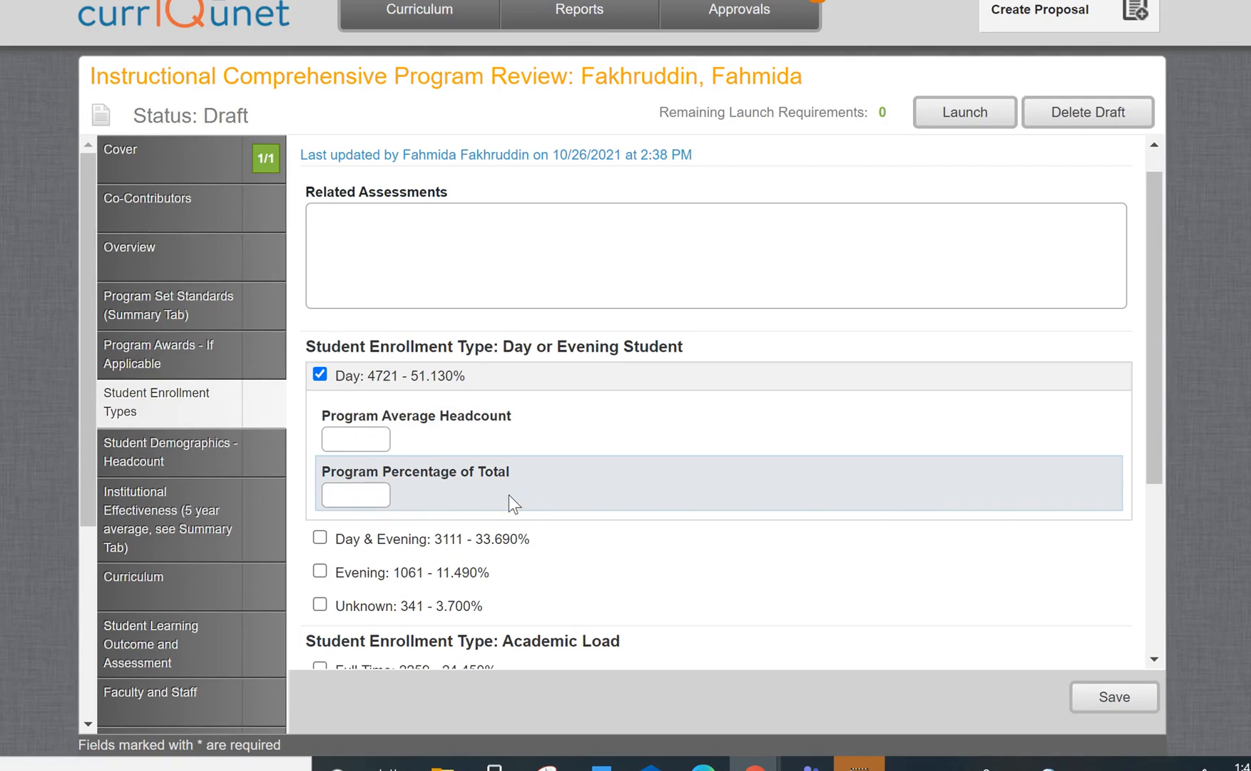
scroll(508, 495, "down", 3)
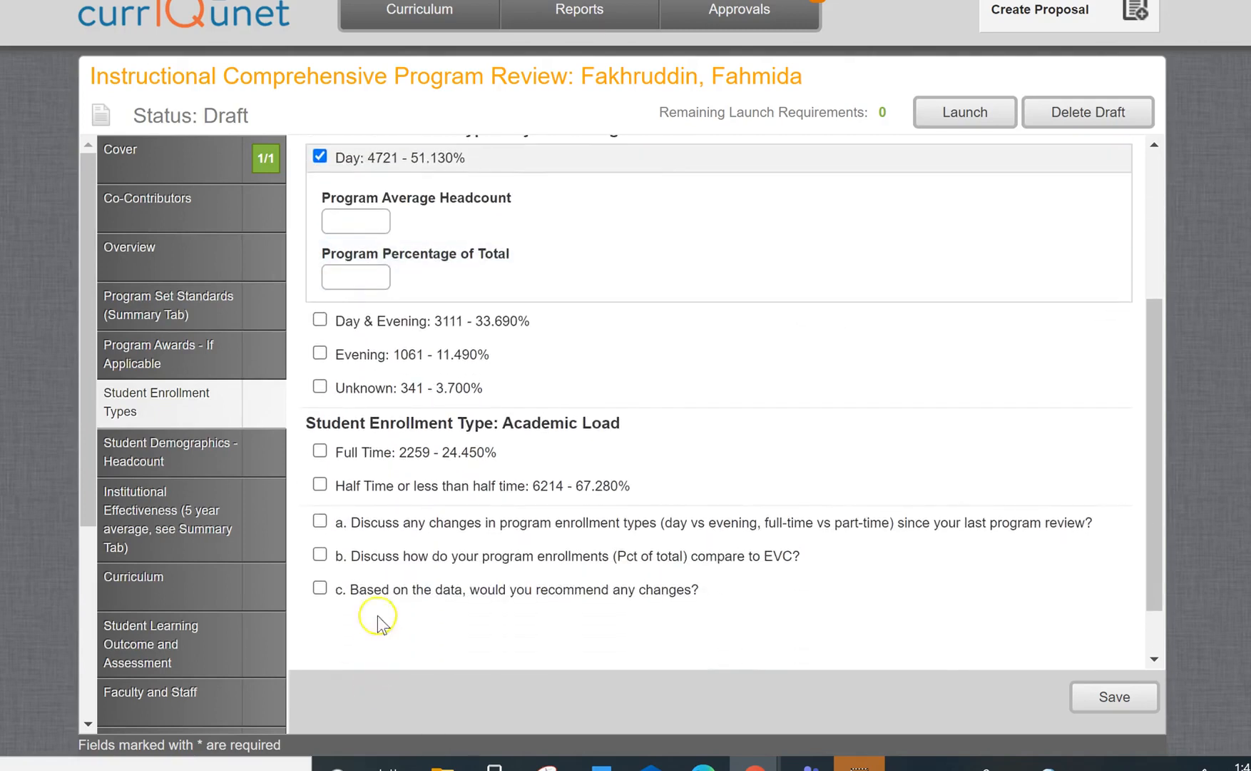
left_click(319, 522)
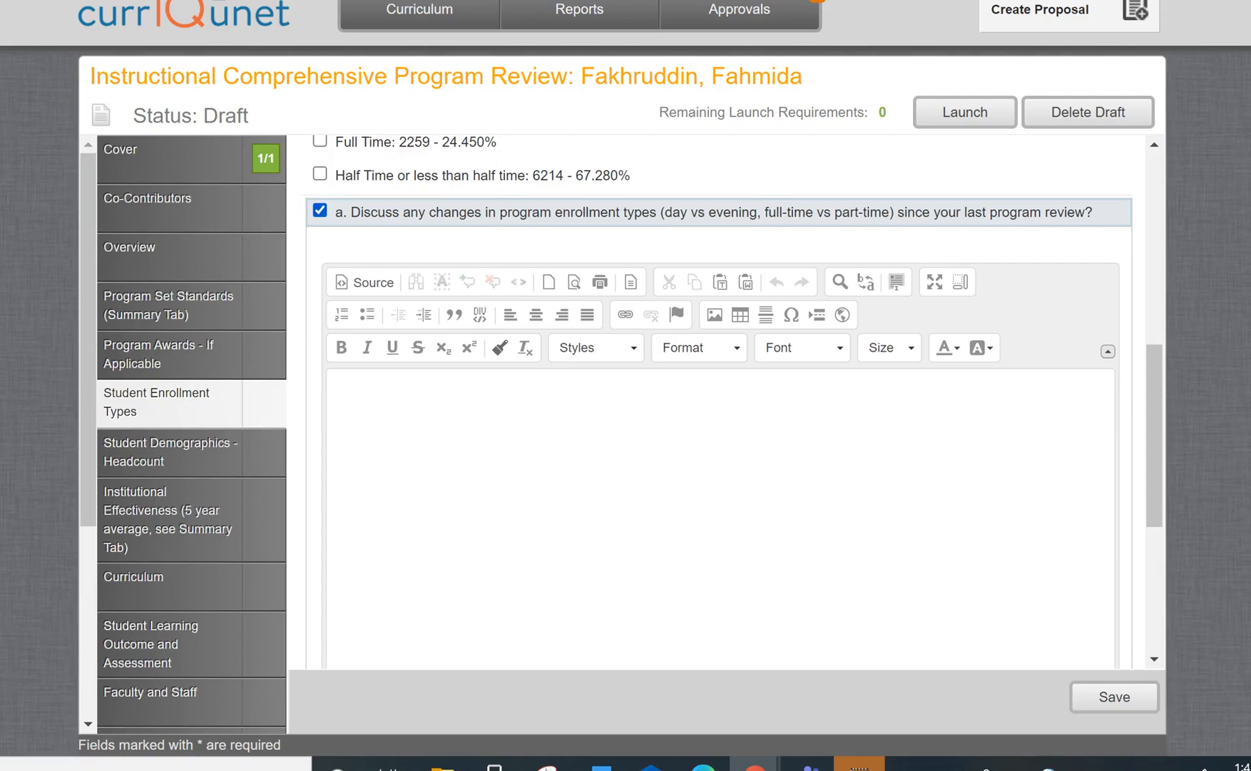
scroll(721, 400, "down", 5)
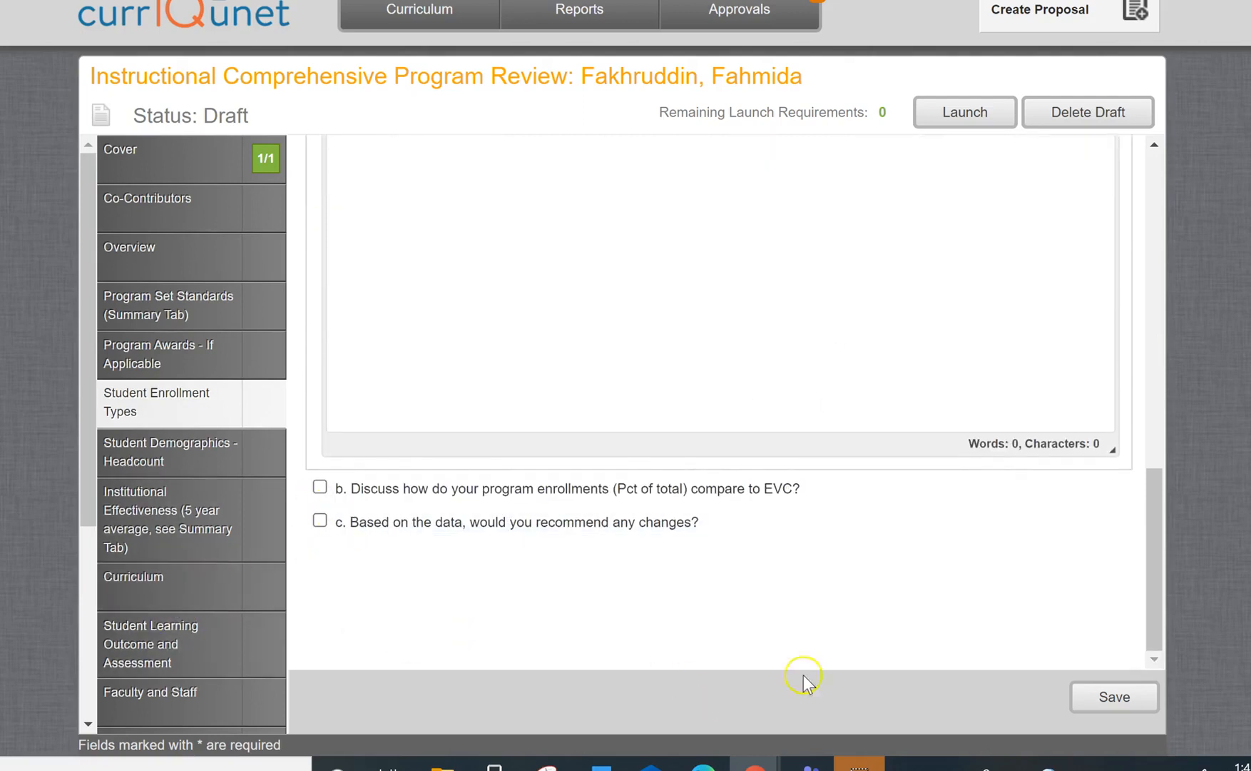
left_click(1111, 697)
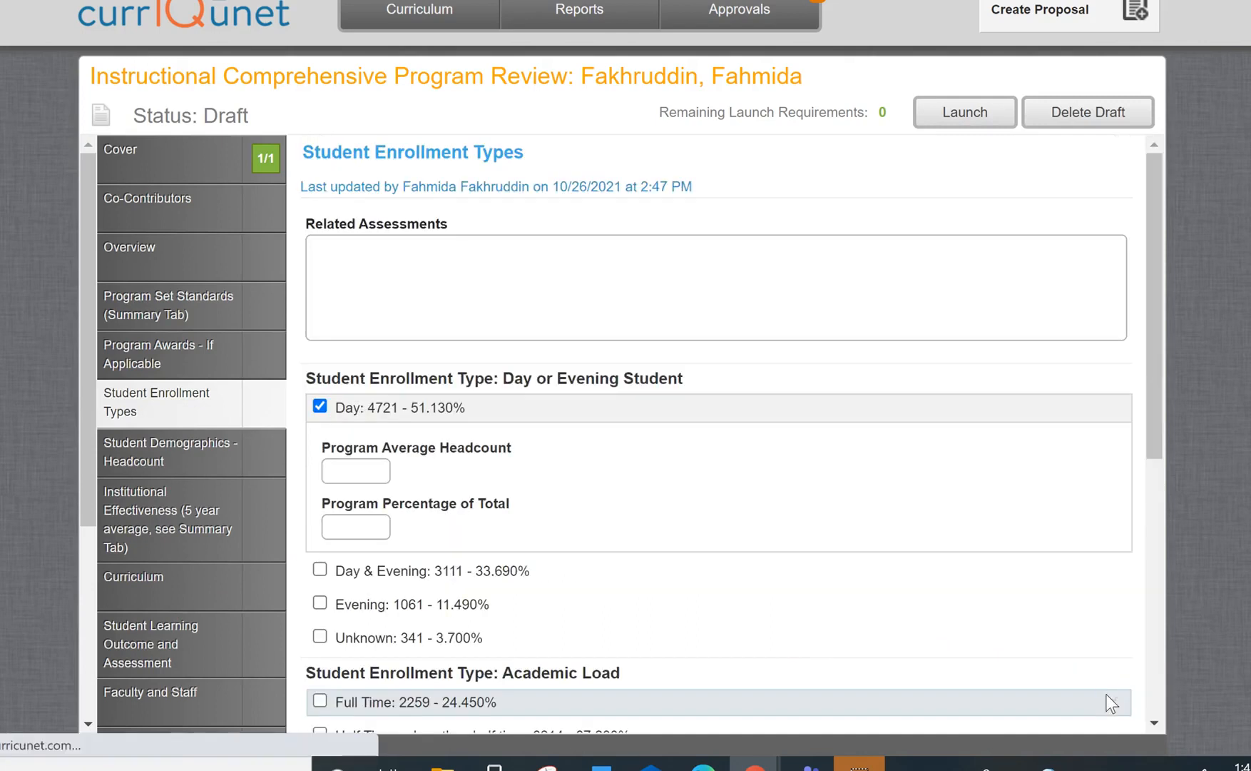
In Student Demographics - Headcount, enable the Female gender entry and question a on program headcount changes, and save the section.
left_click(109, 458)
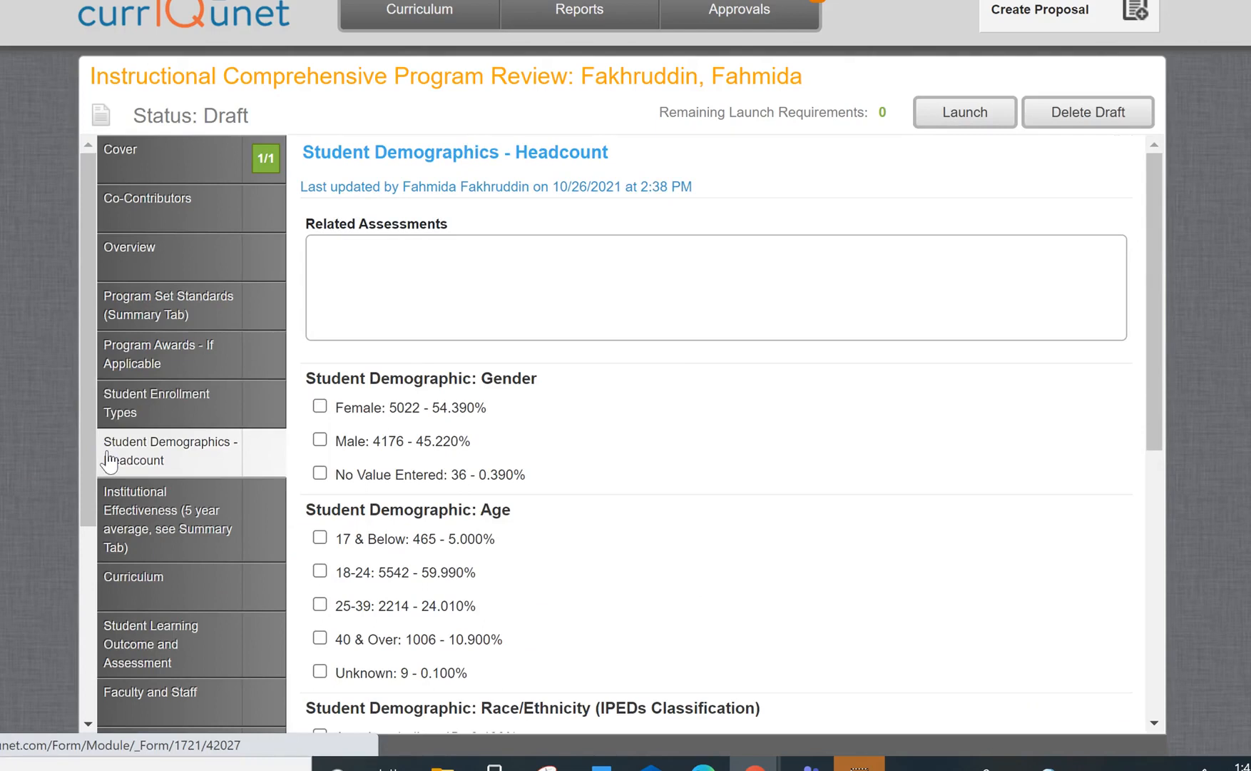
scroll(820, 421, "down", 2)
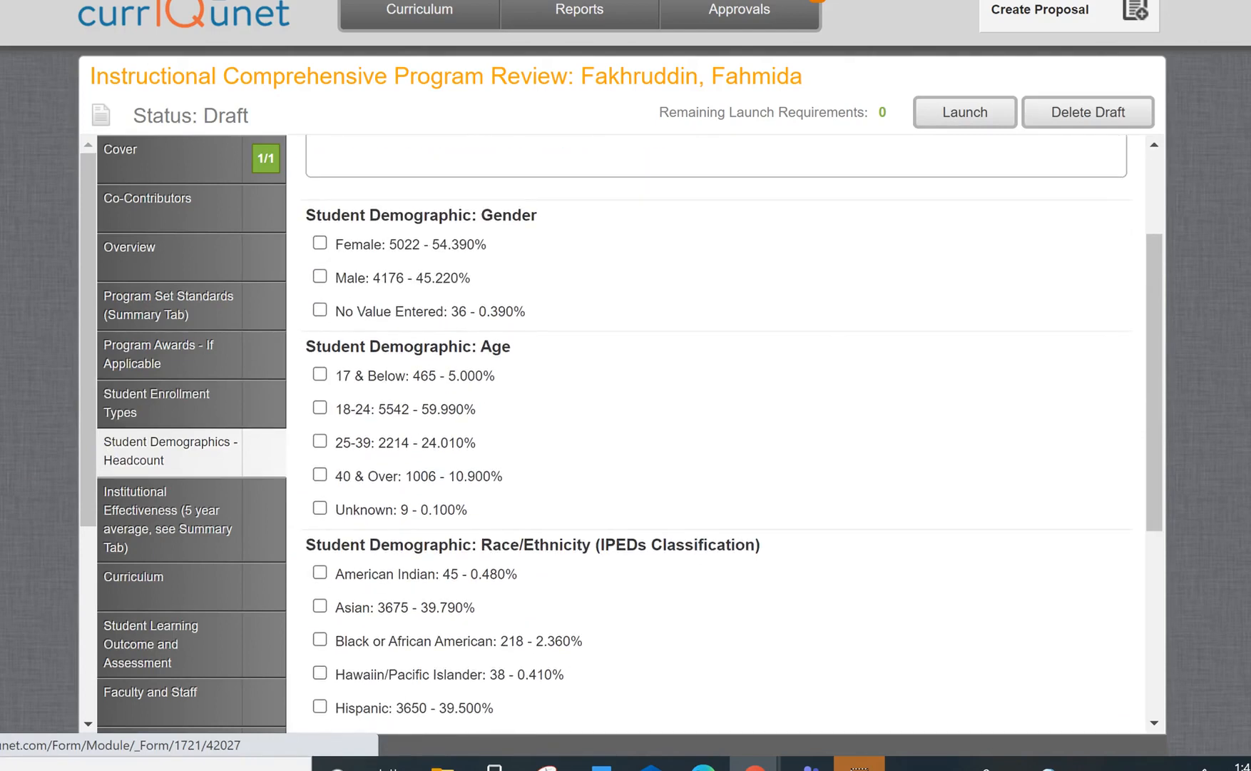
left_click(317, 236)
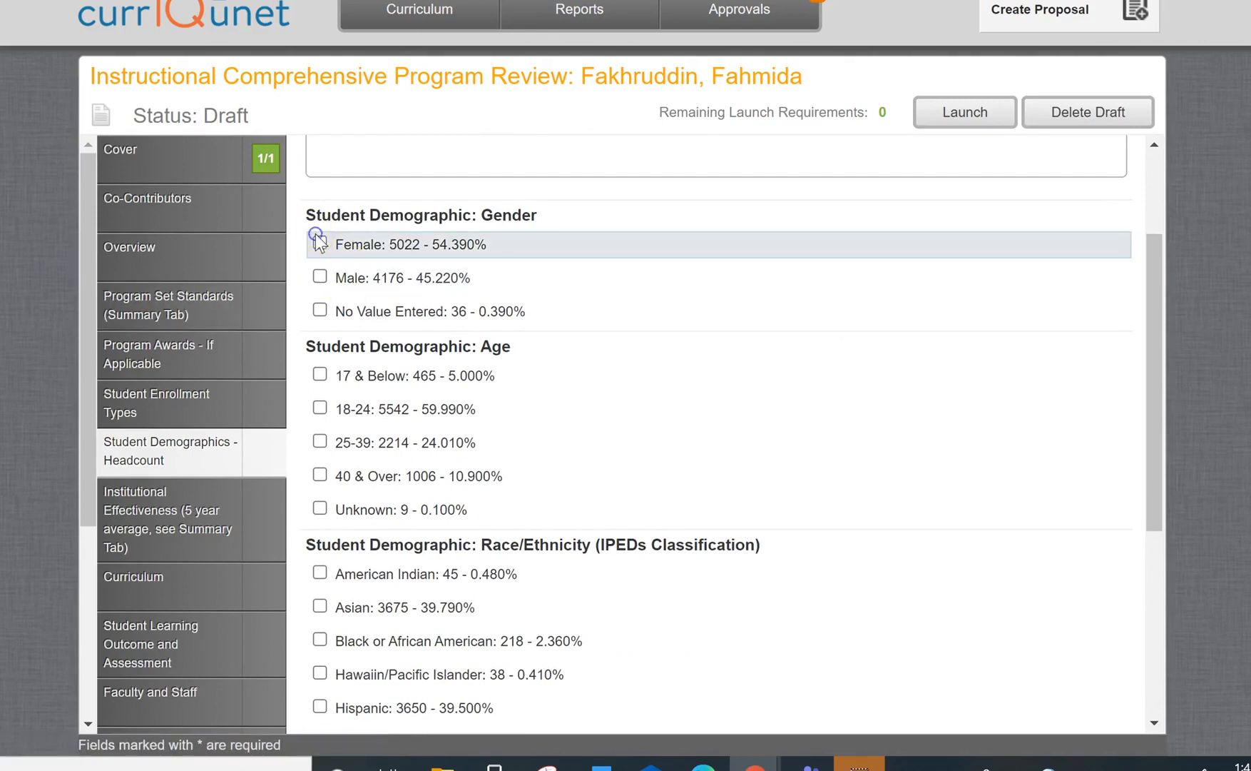
left_click(319, 244)
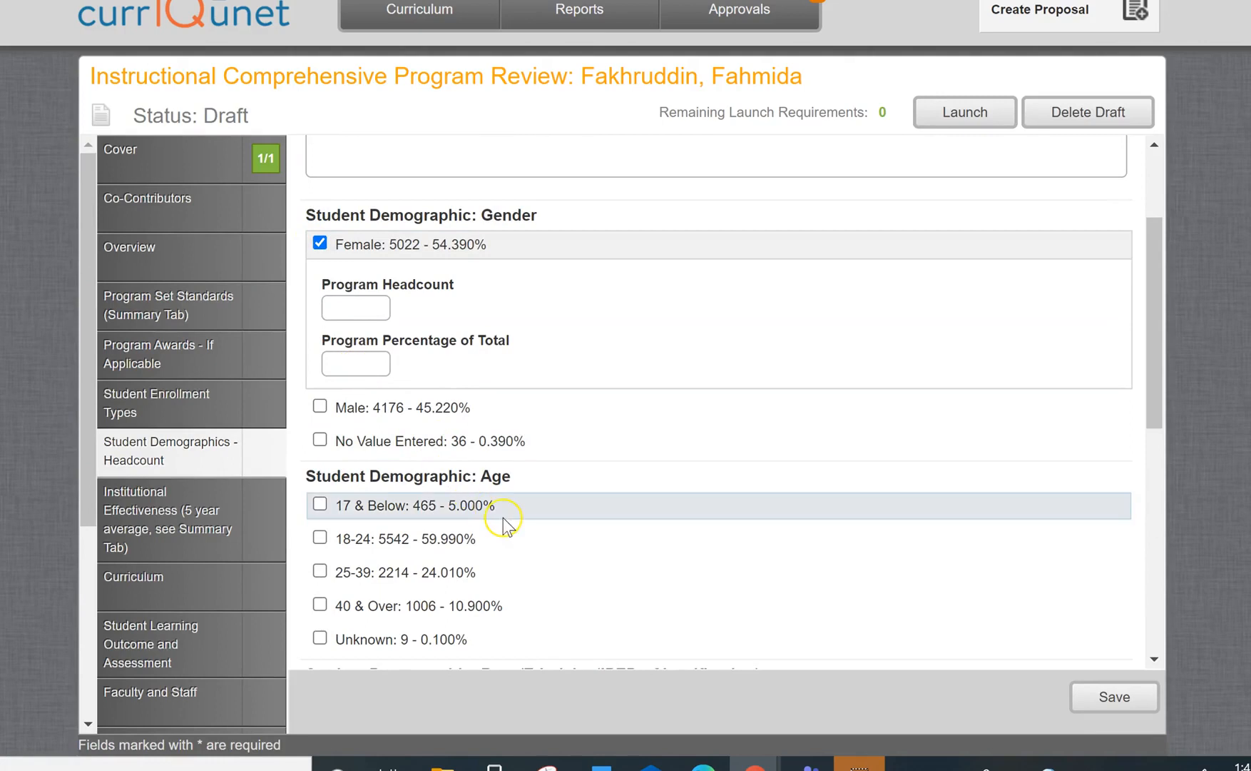
scroll(503, 525, "down", 5)
scroll(503, 517, "down", 1)
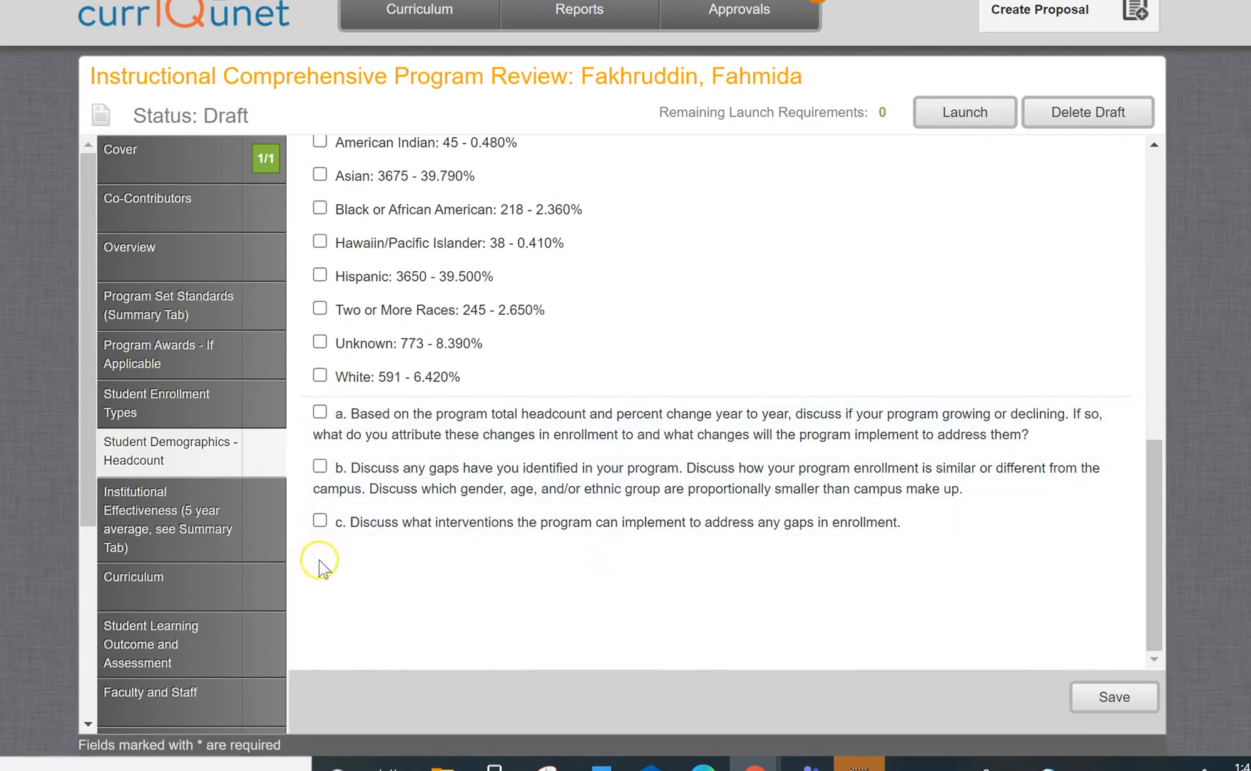
left_click(320, 412)
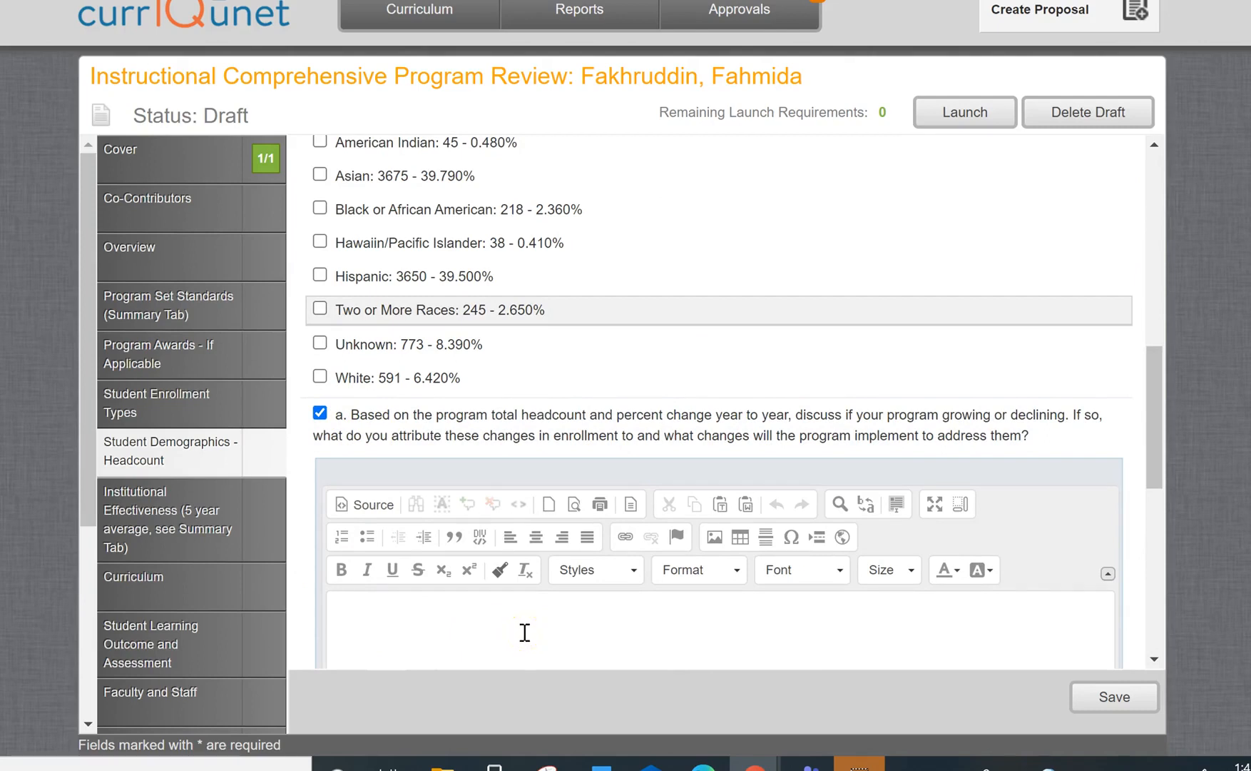
left_click(1108, 698)
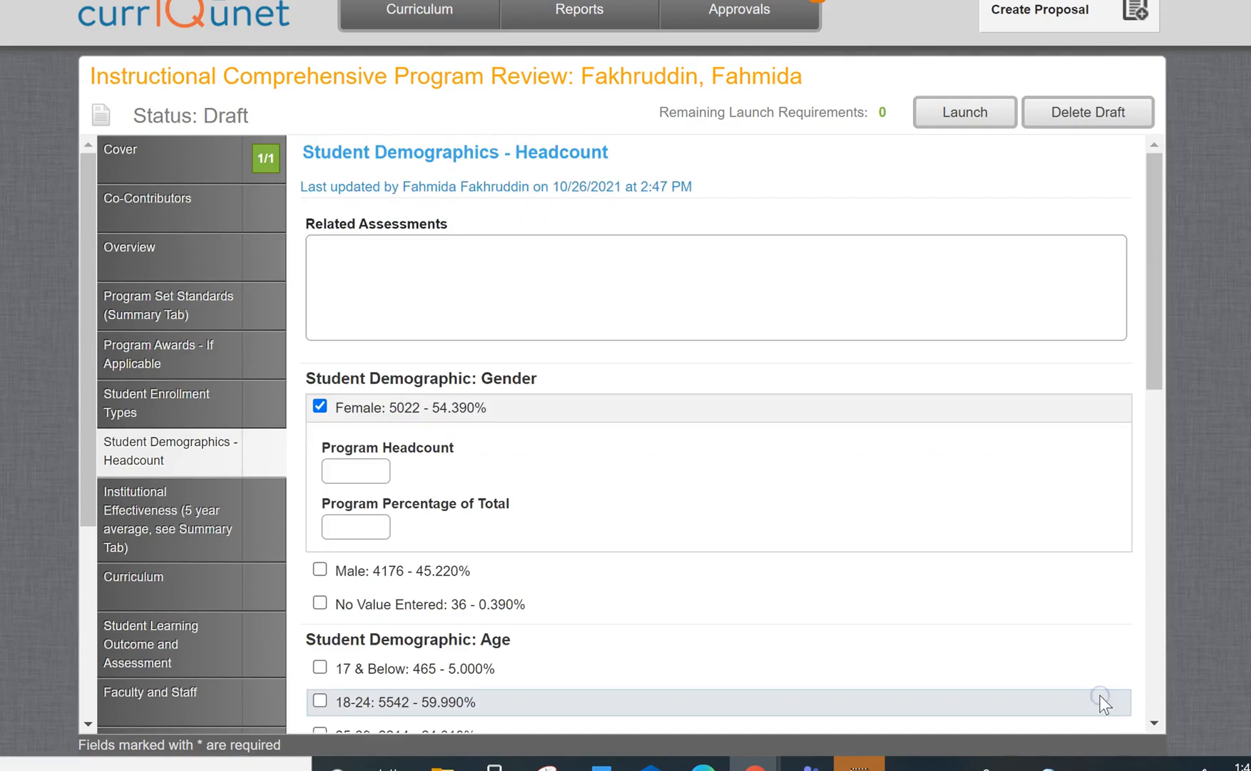
View the Institutional Effectiveness fields, and in the Curriculum section enable question 1 on curriculum updates and save the section.
left_click(152, 529)
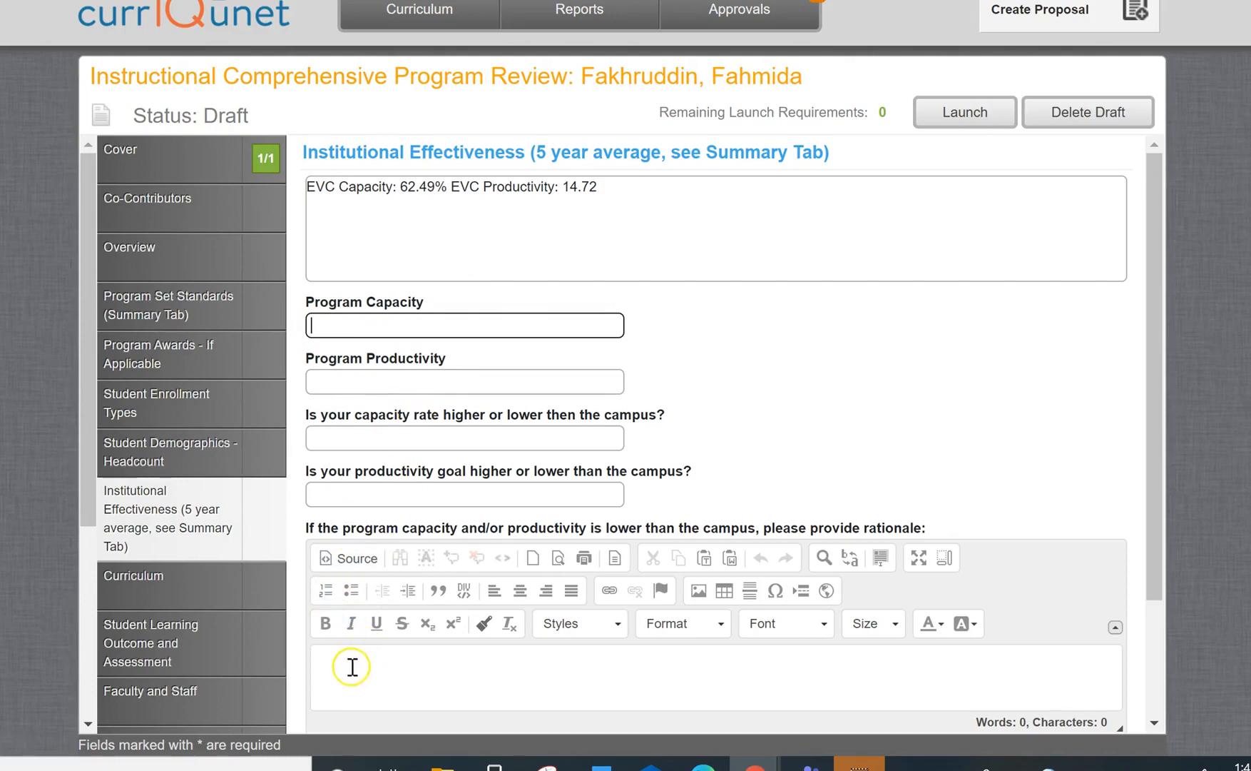
scroll(753, 682, "down", 2)
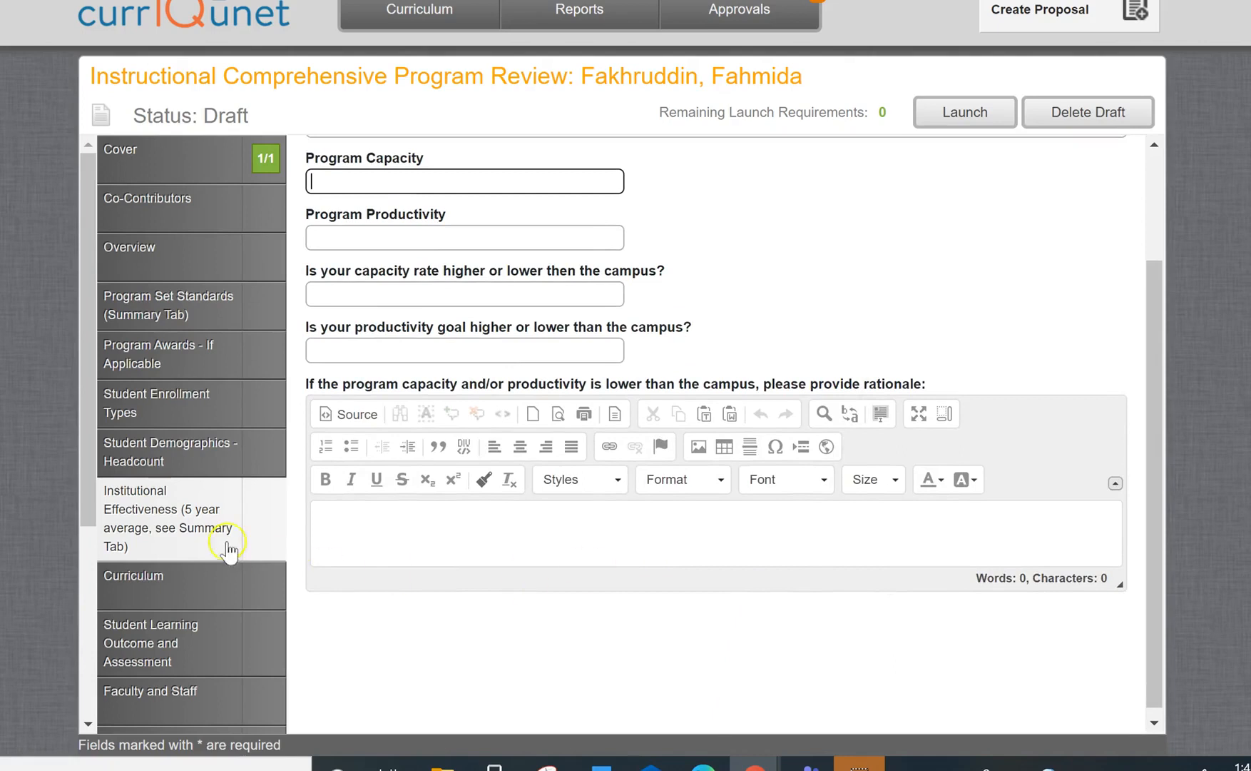
left_click(168, 578)
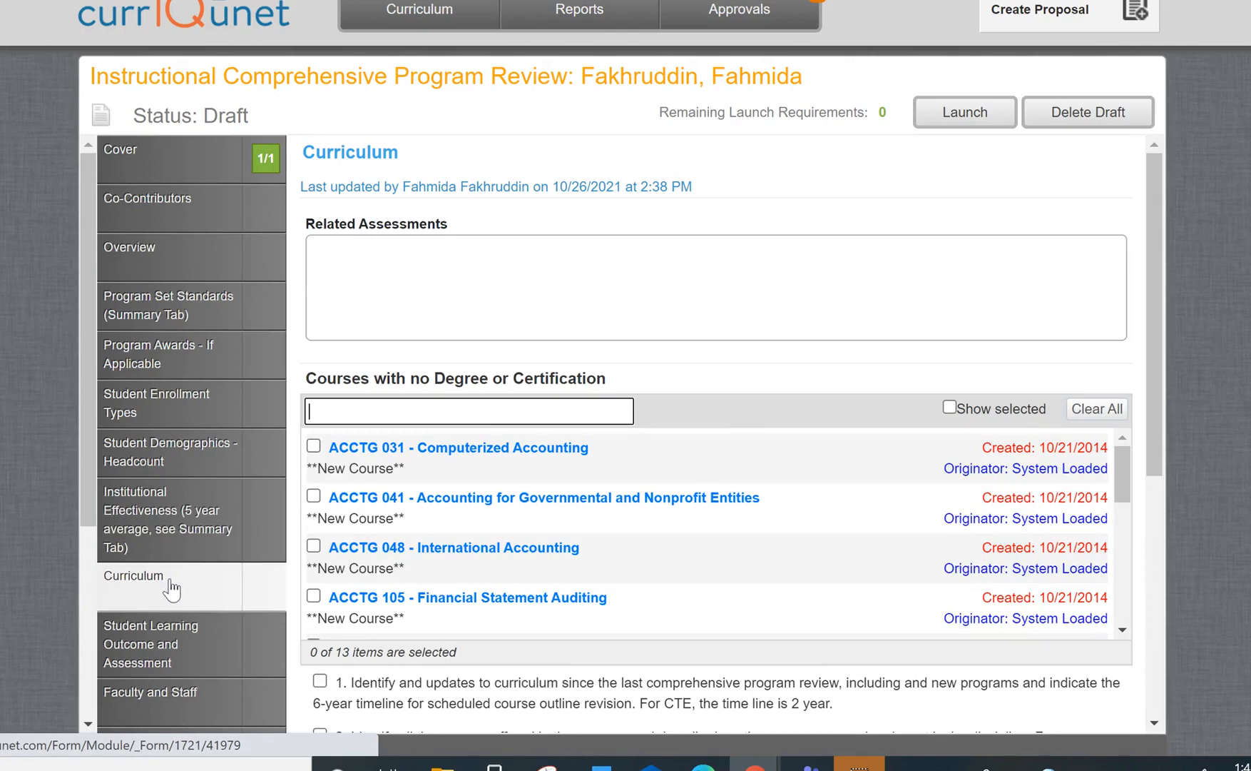
scroll(716, 534, "down", 6)
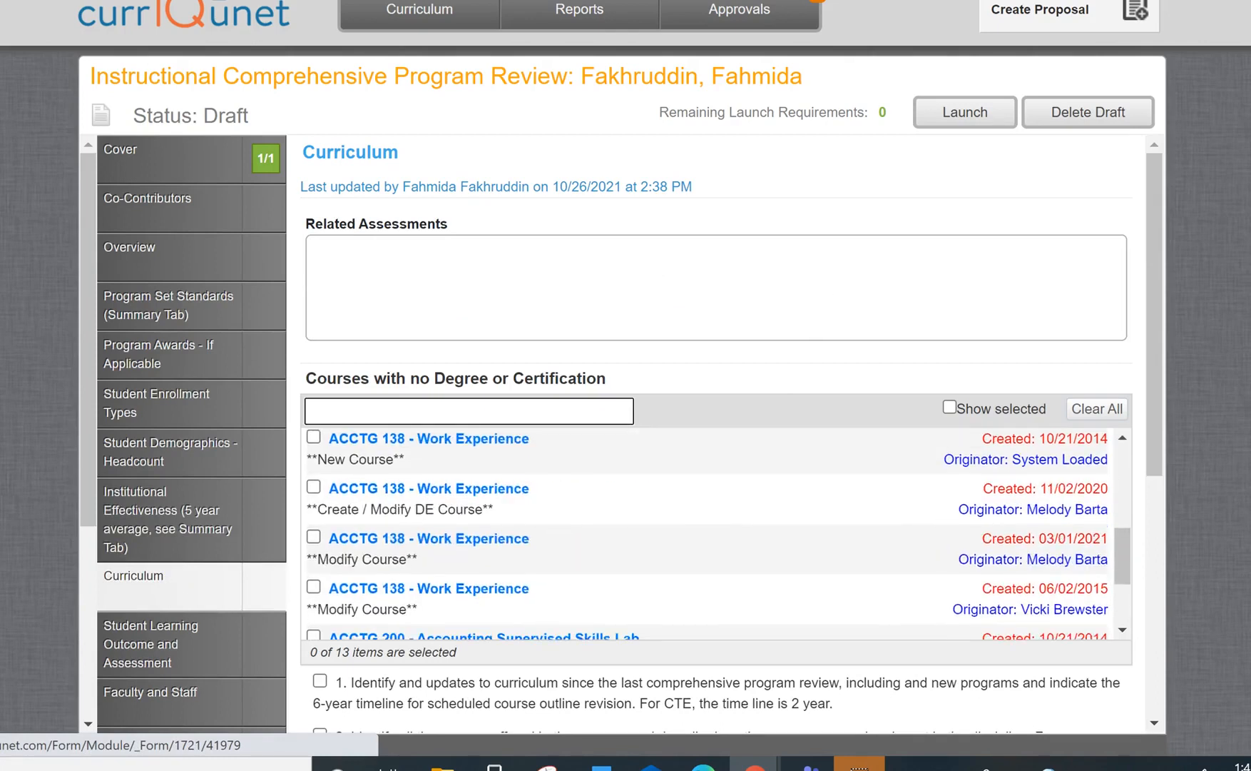
scroll(717, 433, "down", 6)
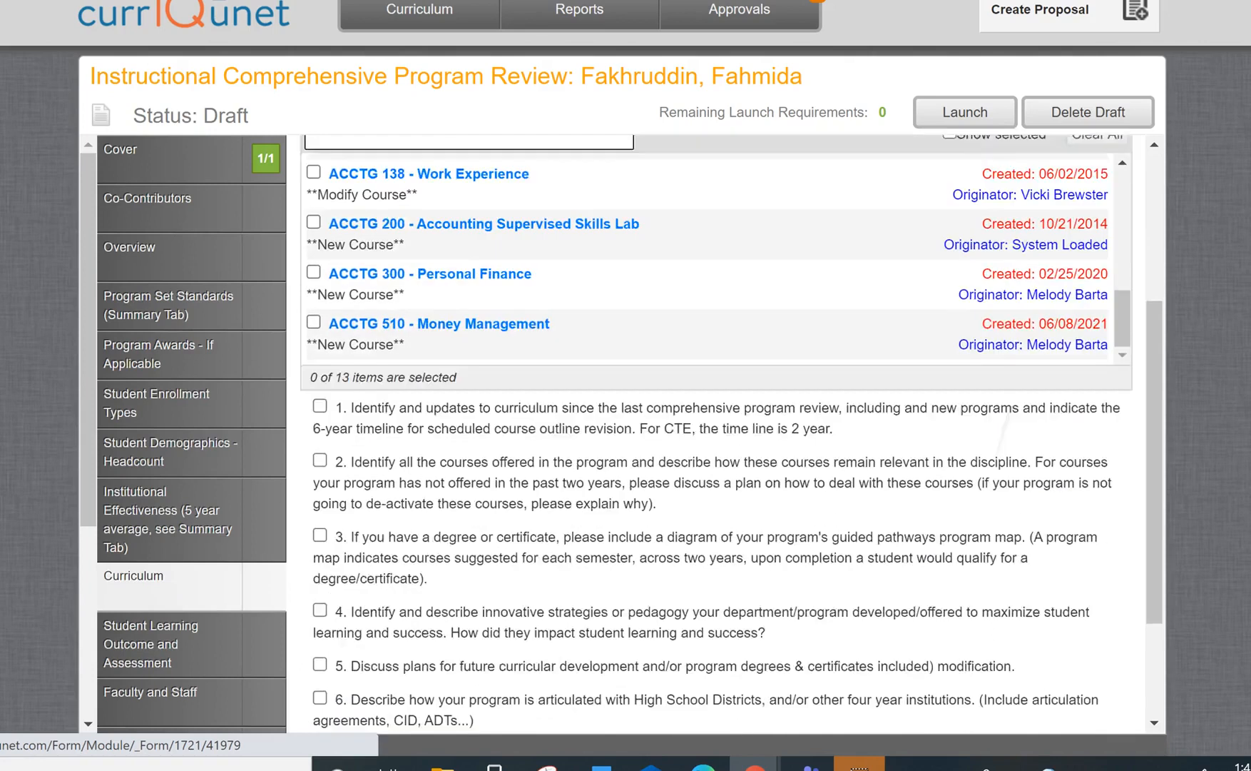
scroll(731, 421, "up", 1)
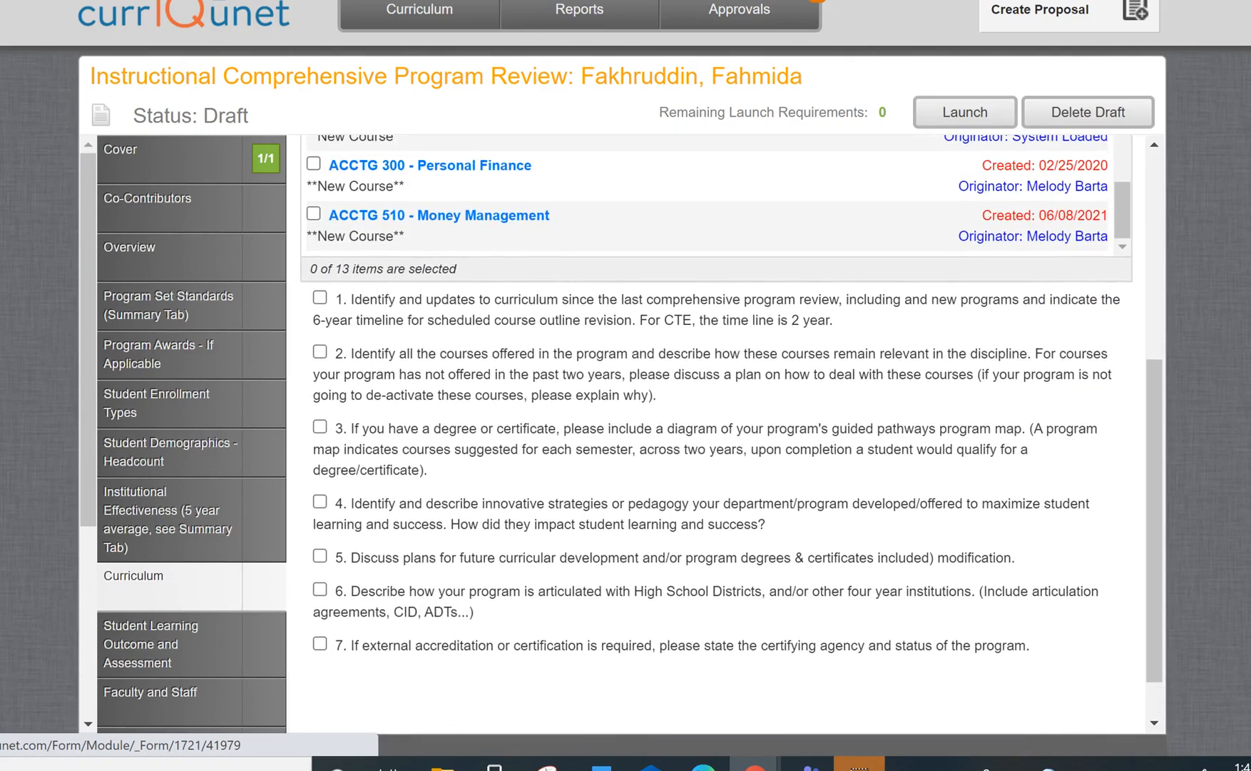
left_click(320, 298)
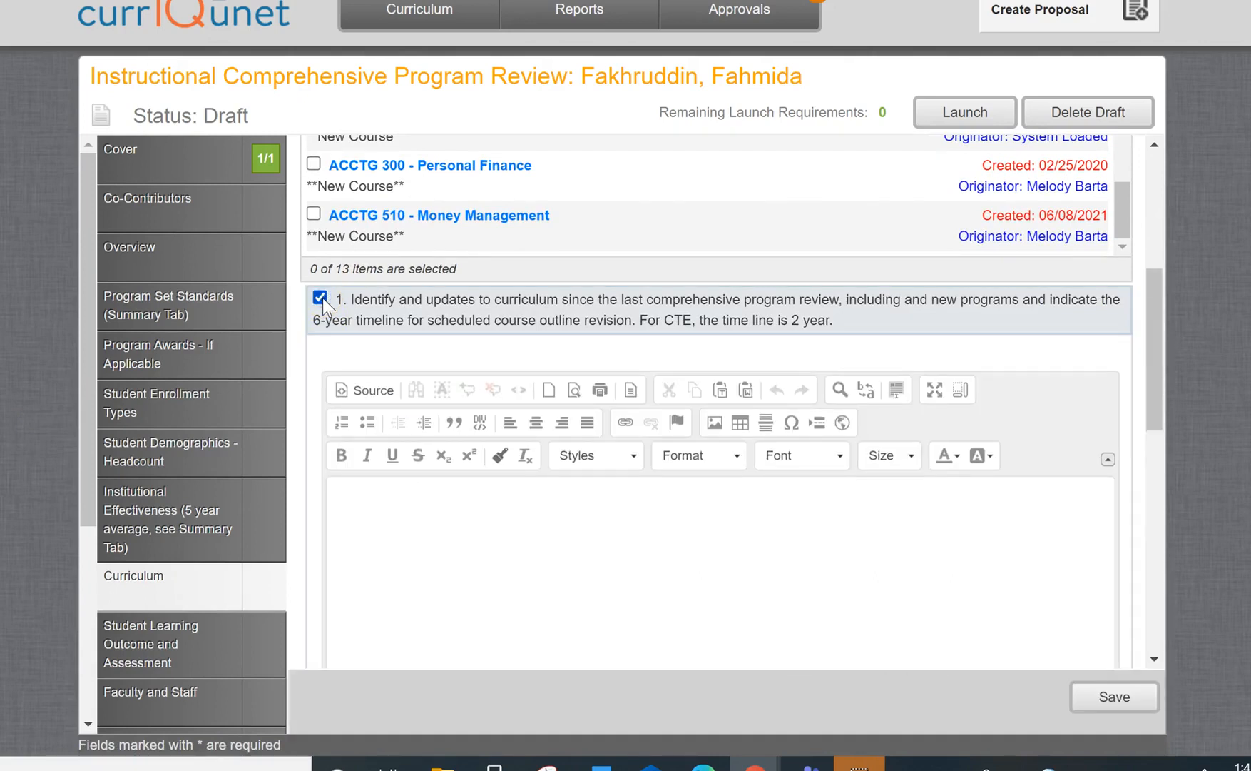
left_click(385, 517)
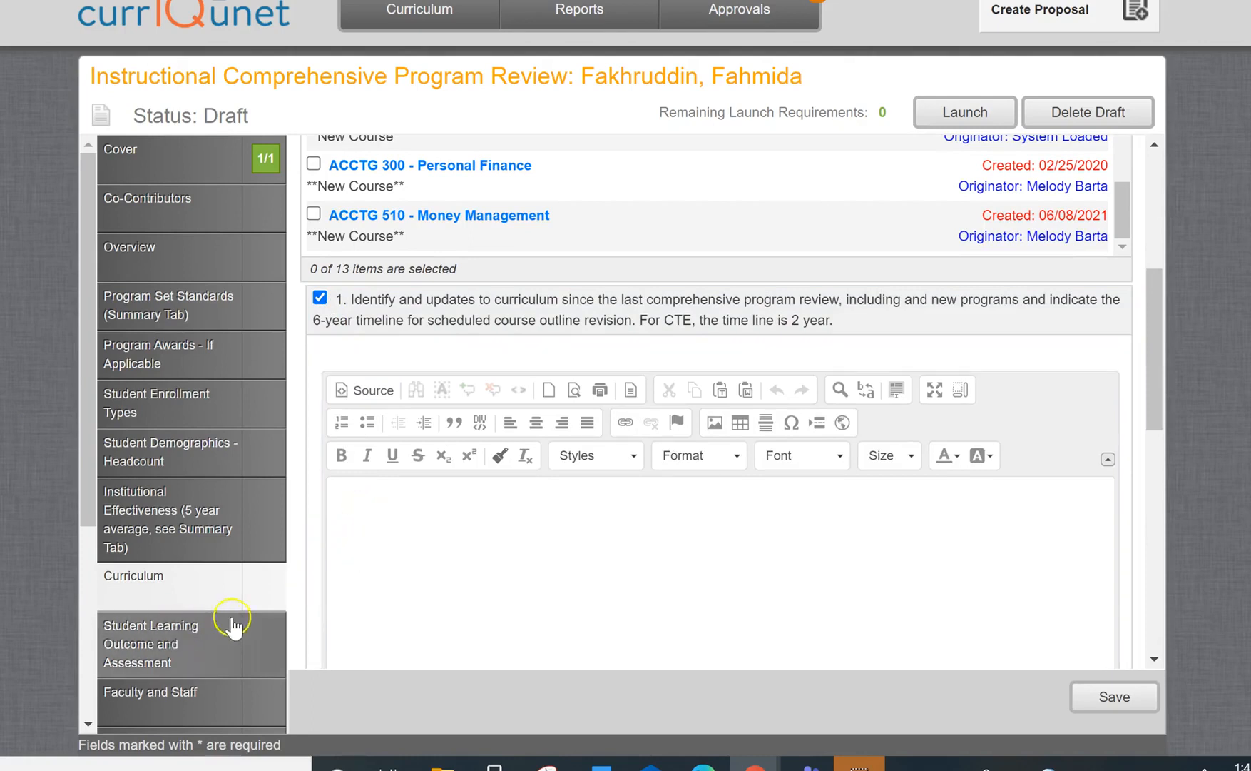
left_click(1125, 706)
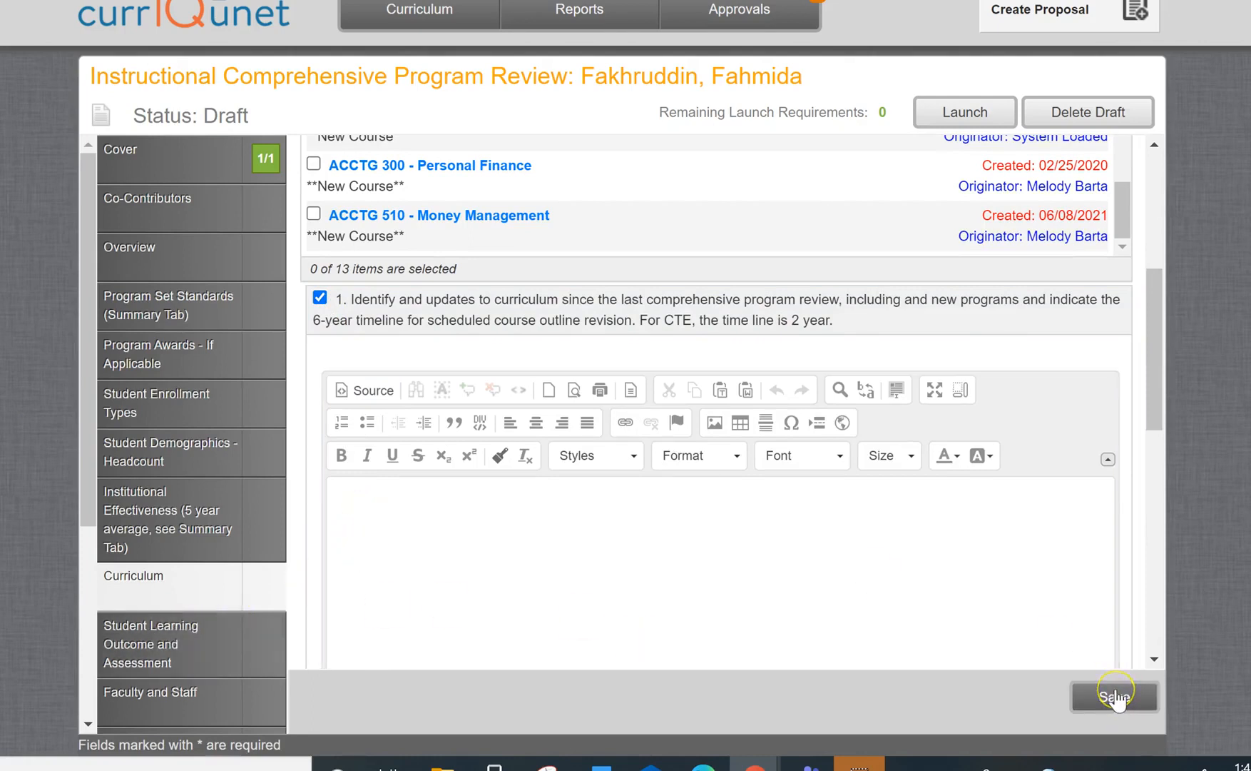
left_click(1116, 695)
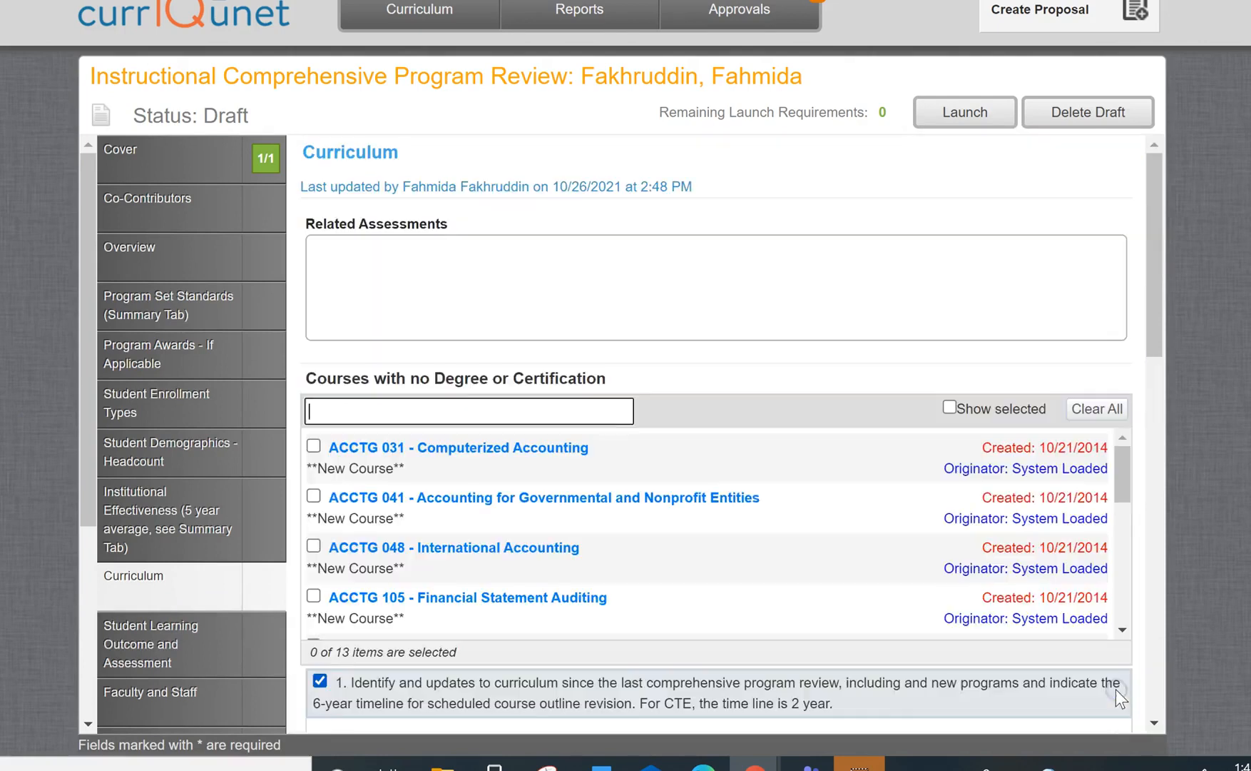
In Student Learning Outcome and Assessment, enable question 1 on listing the Program Learning Outcomes, and save the section.
left_click(148, 638)
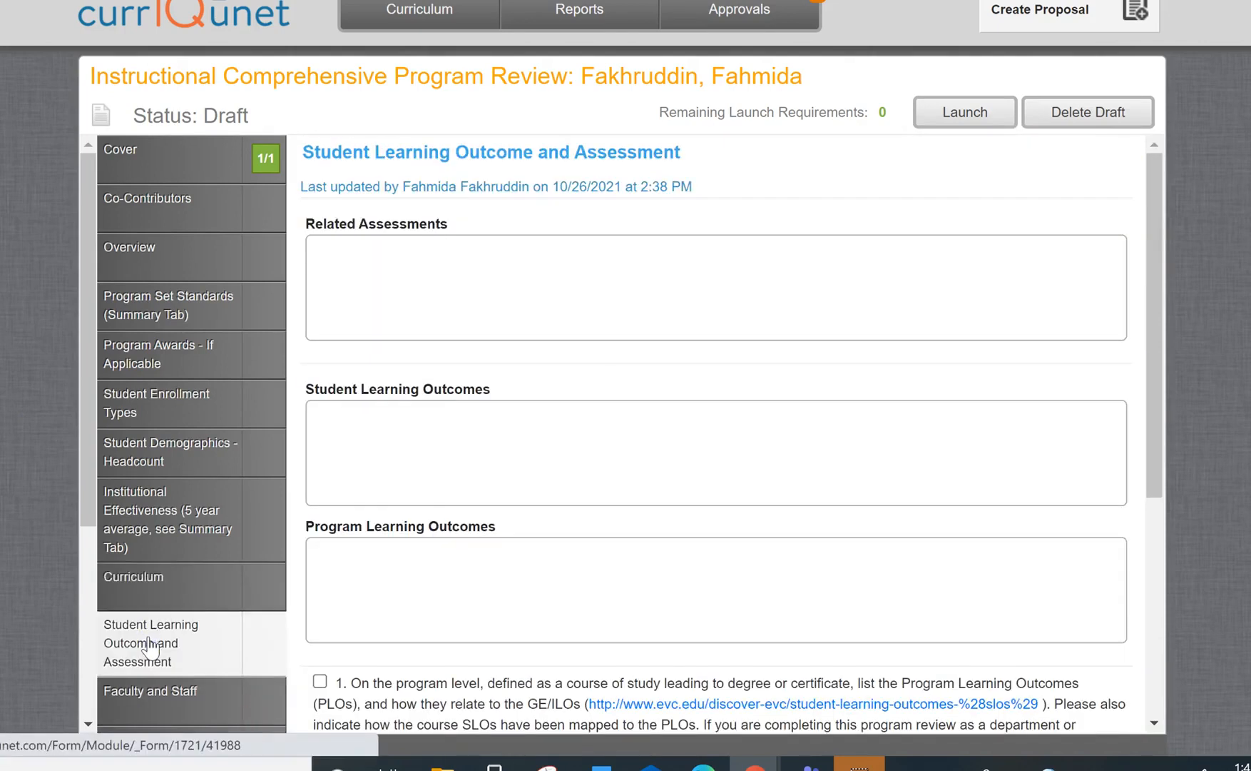
scroll(716, 434, "down", 5)
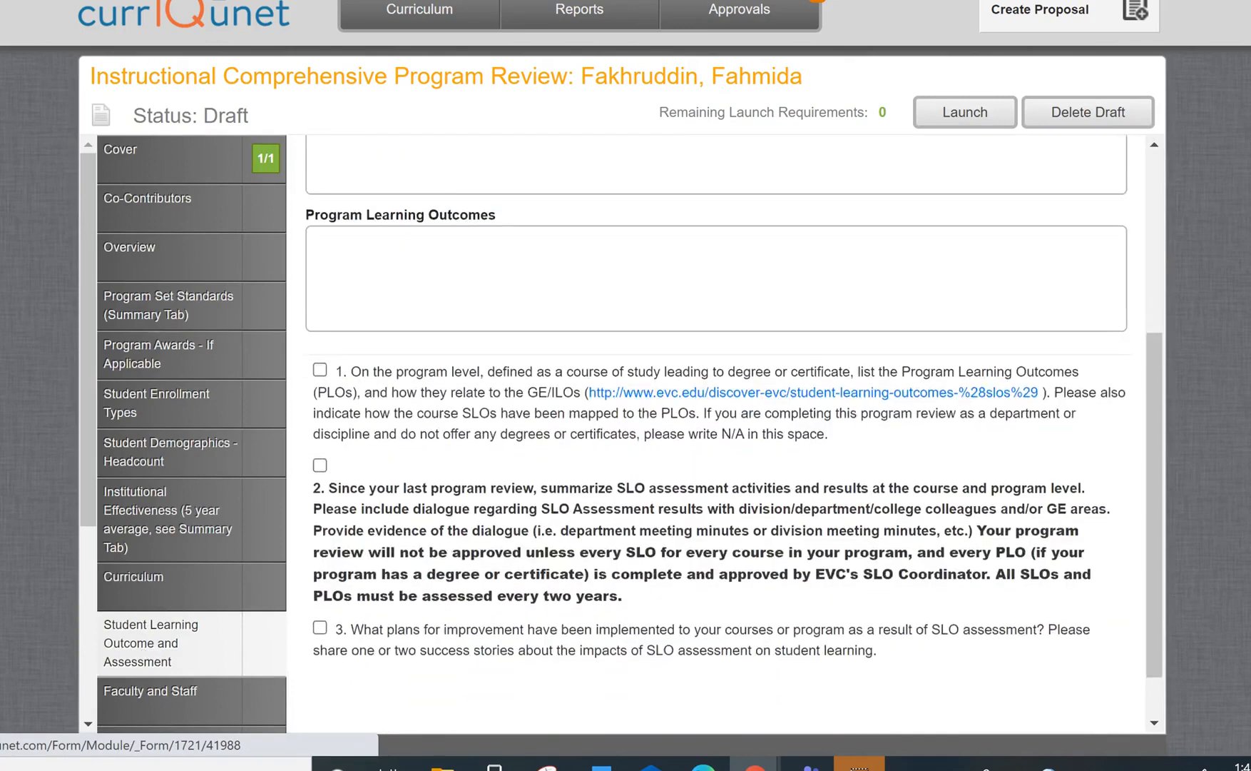
scroll(717, 433, "up", 1)
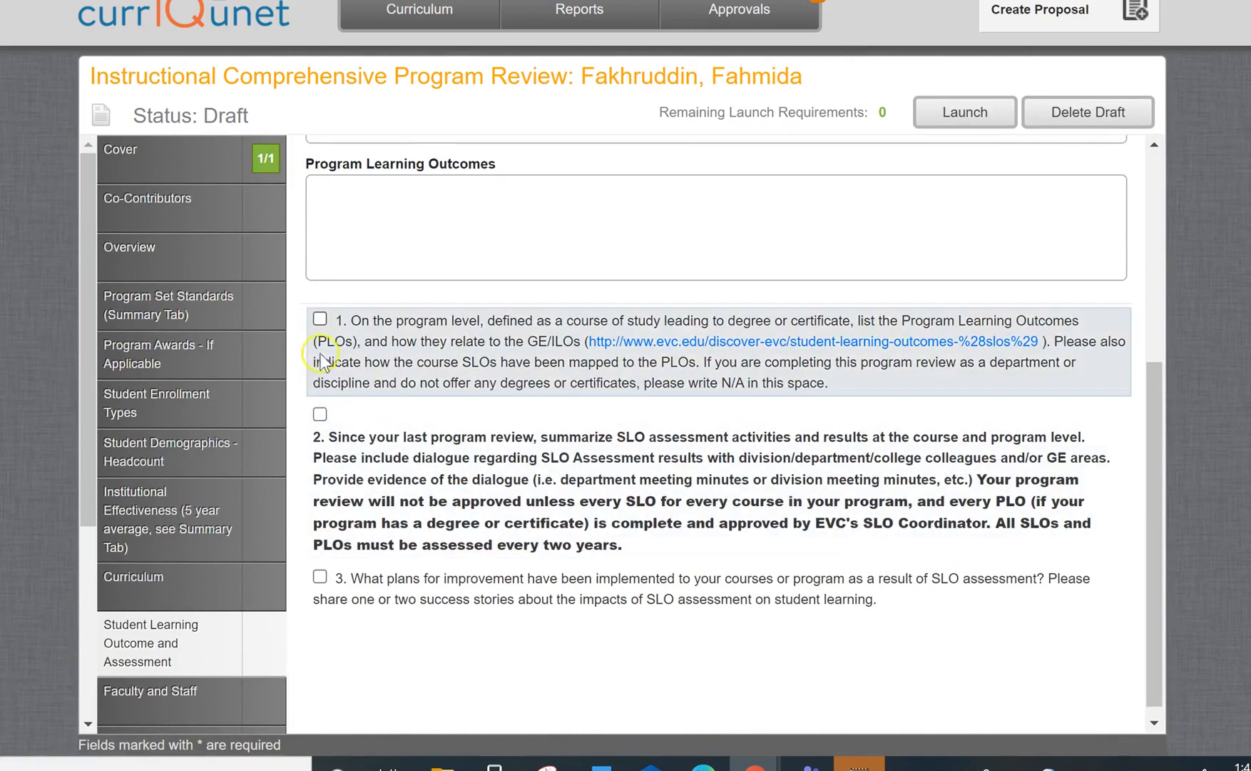
left_click(320, 319)
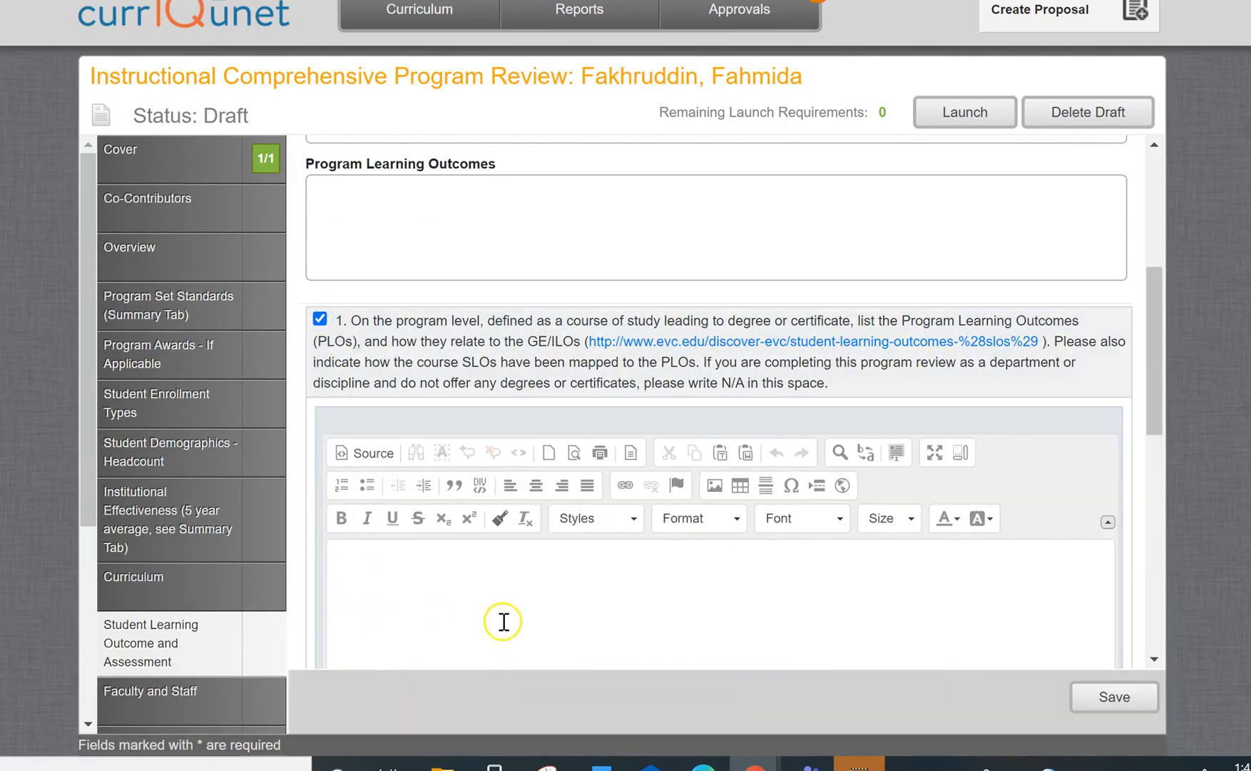
scroll(503, 620, "down", 5)
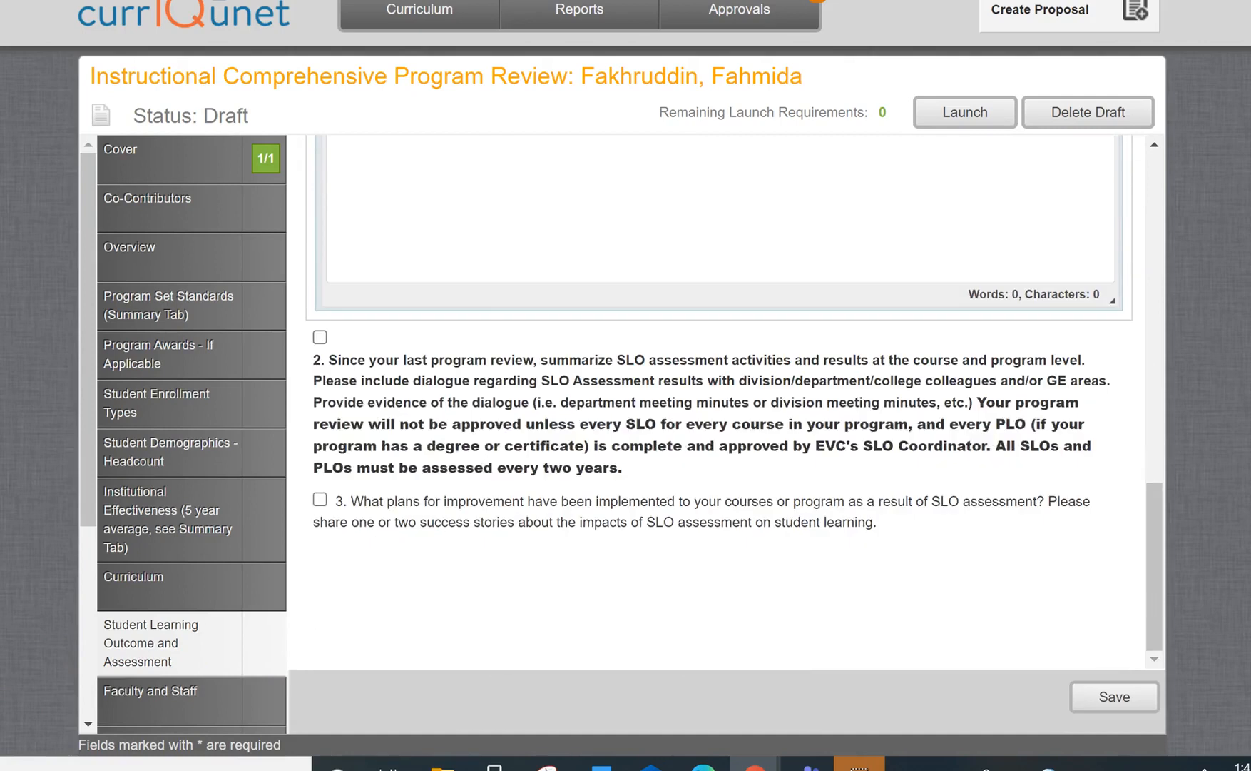
left_click(1110, 698)
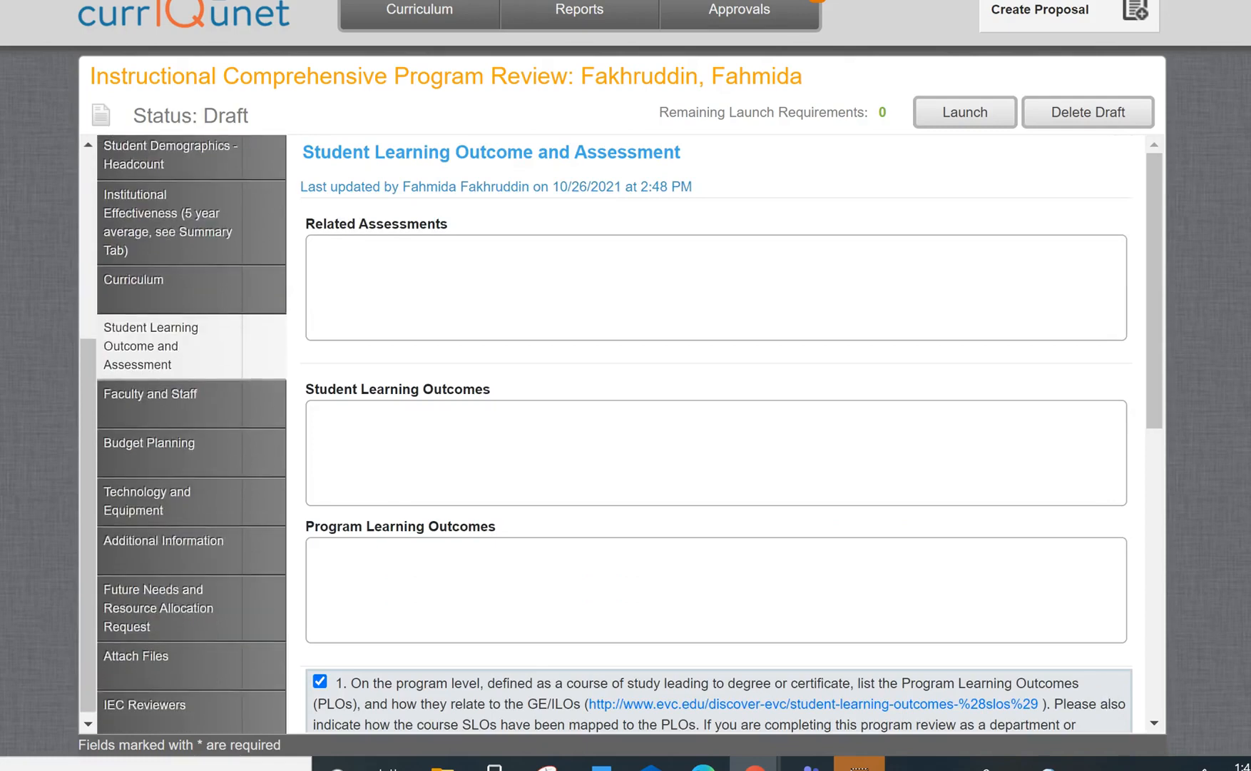
In Faculty and Staff, enable question 1 on listing current faculty and staff members, and save the section.
left_click(183, 401)
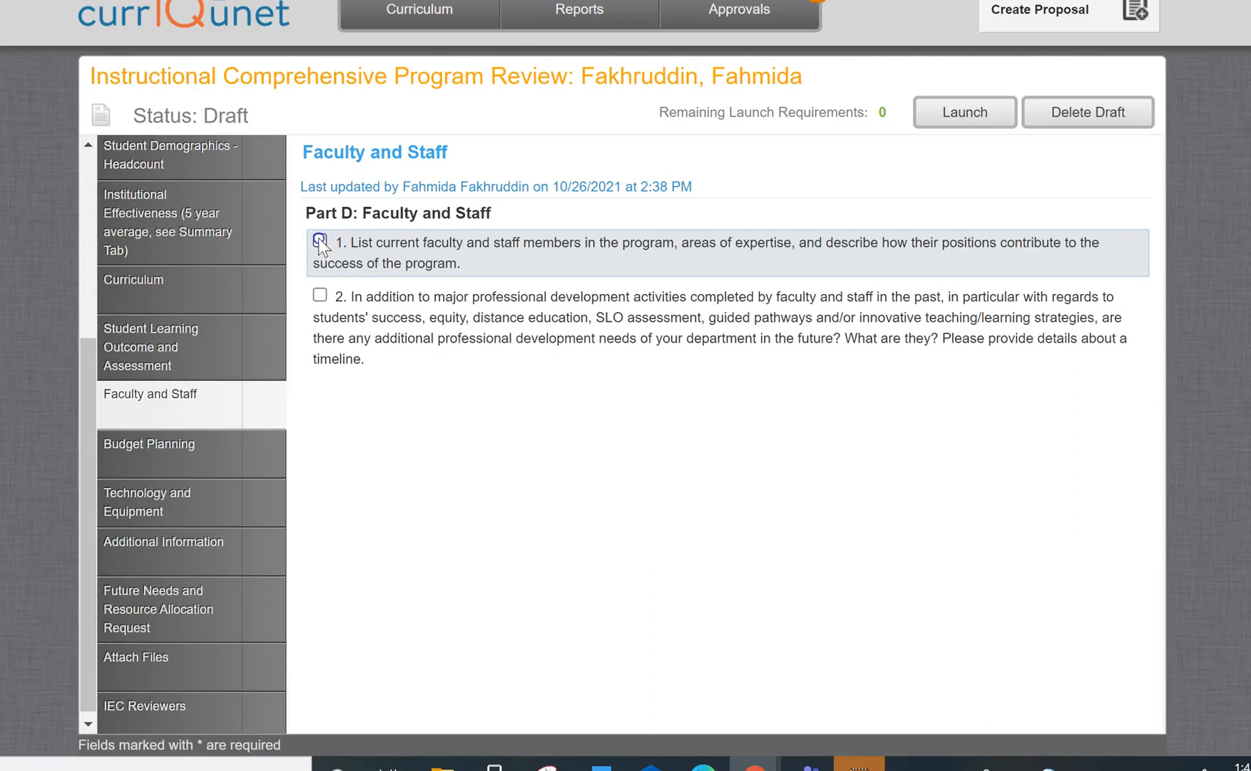
left_click(319, 240)
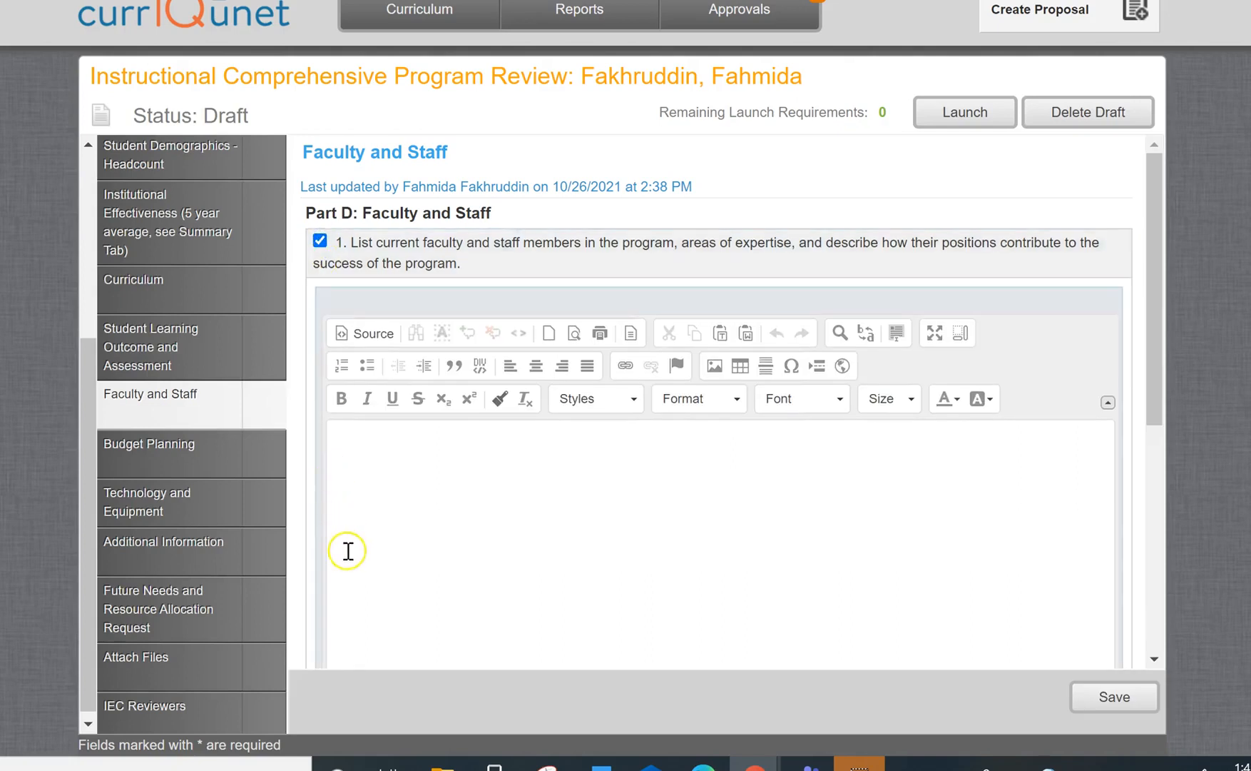
left_click(1119, 699)
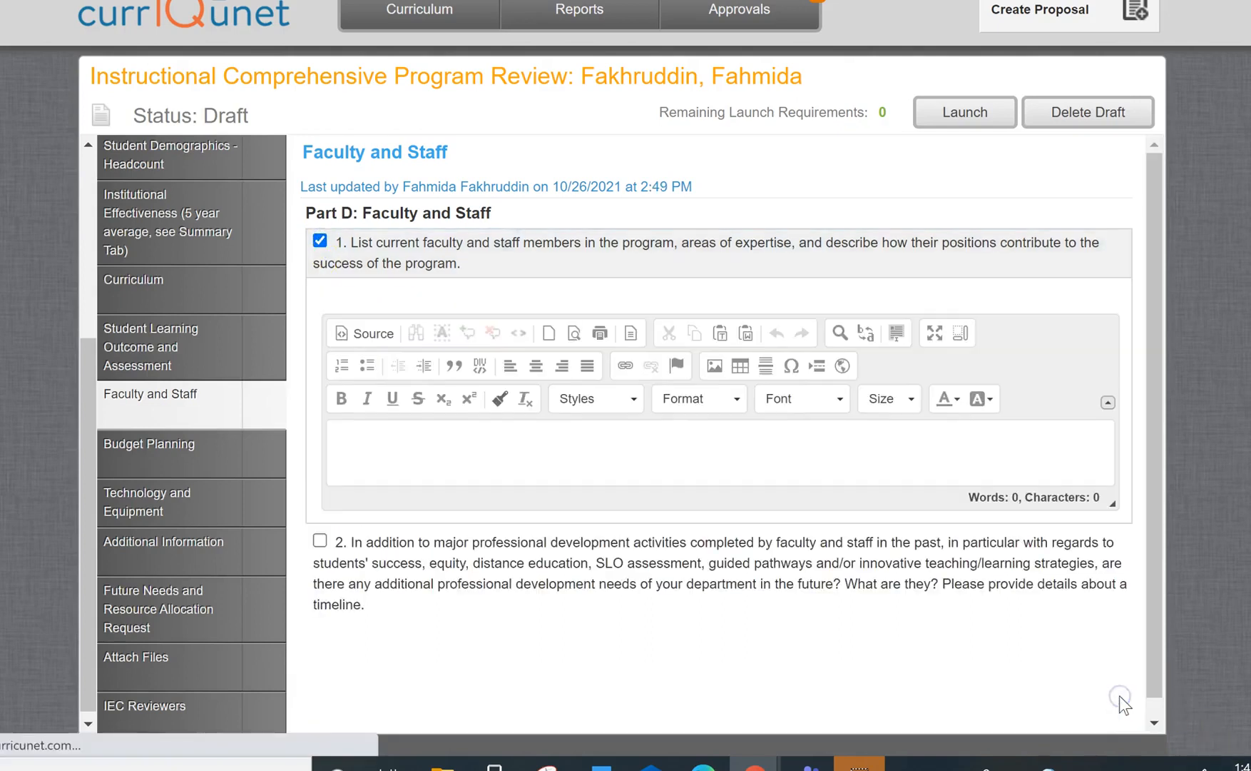
In Budget Planning, enable question 1 on reviewing the department Fund 10 budget with the Dean, and save the section.
left_click(166, 473)
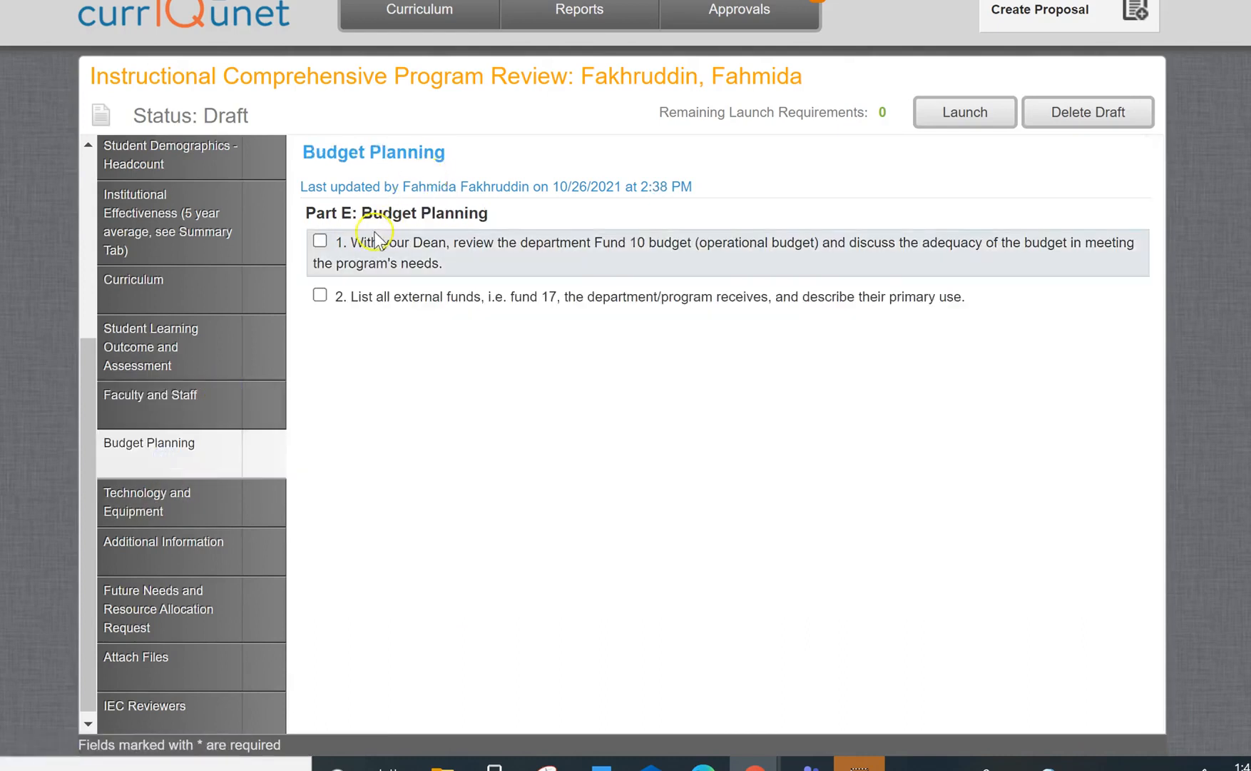
left_click(320, 241)
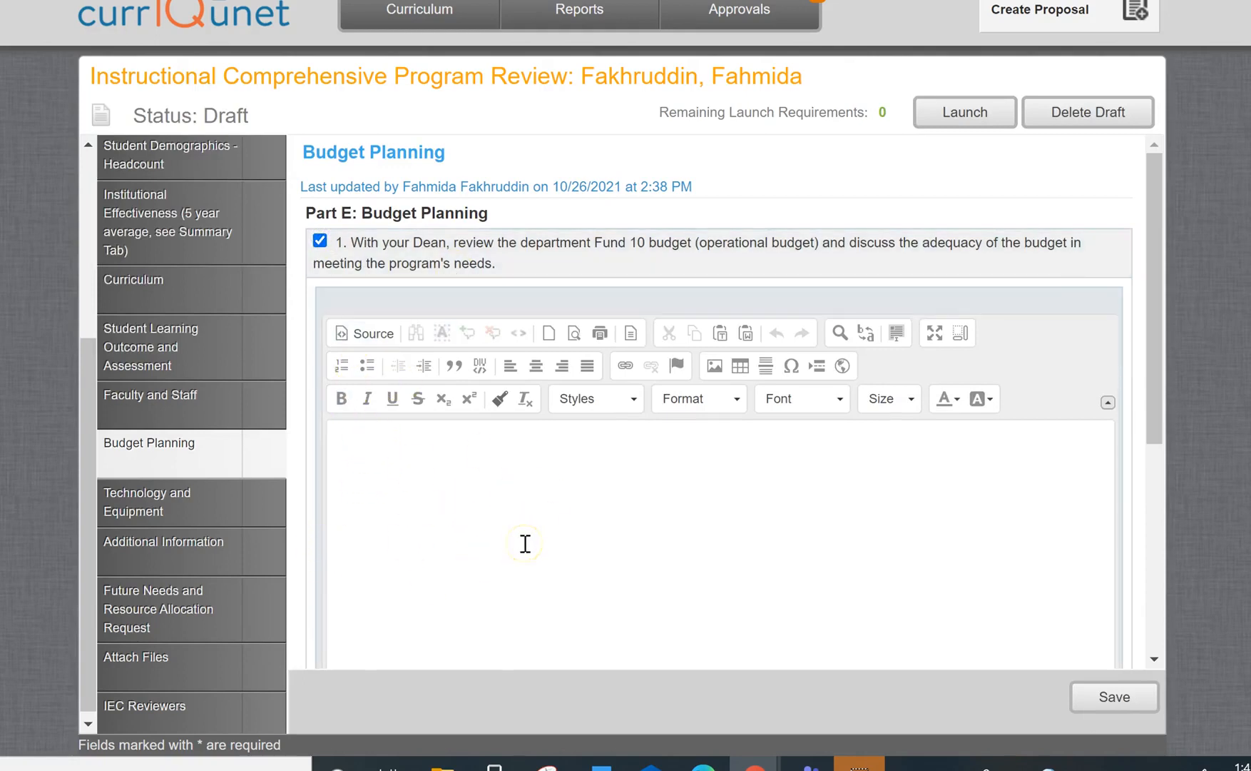
left_click(1107, 698)
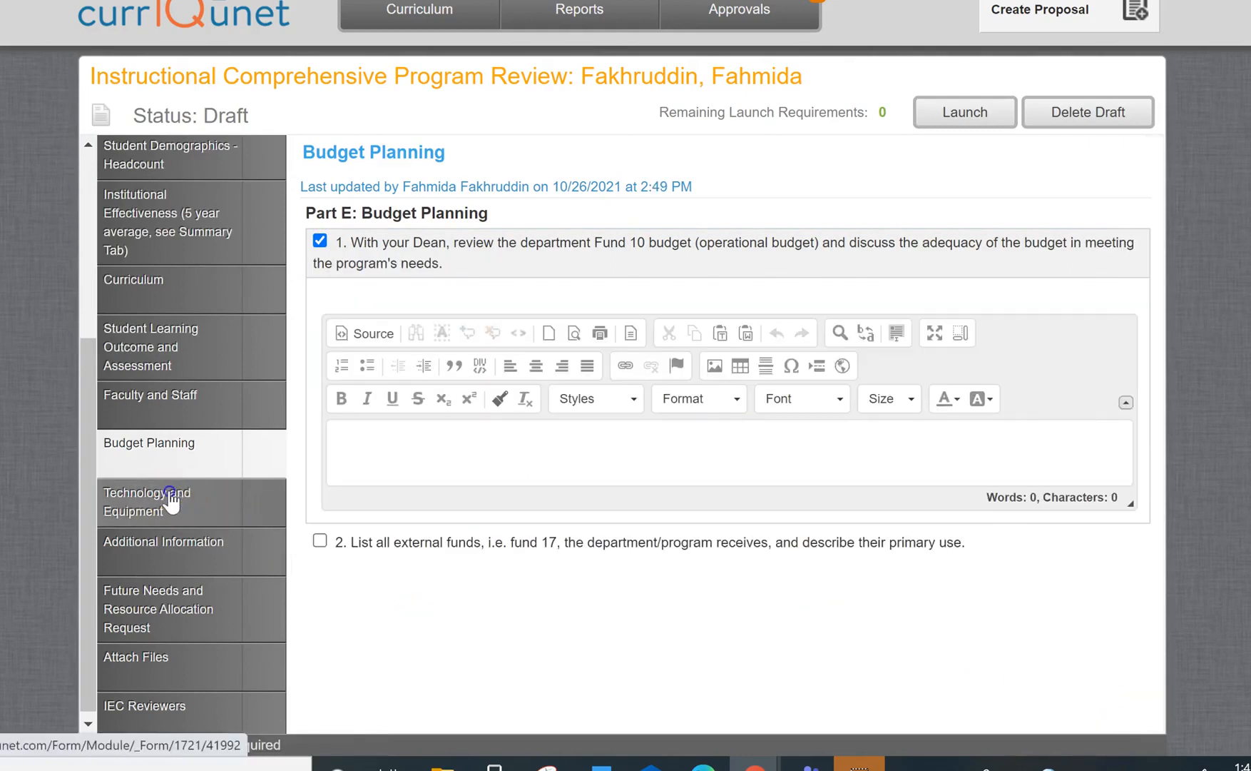
In Technology and Equipment, enable the question on reviewing current department technology and equipment needs, and save the section.
left_click(171, 500)
left_click(320, 240)
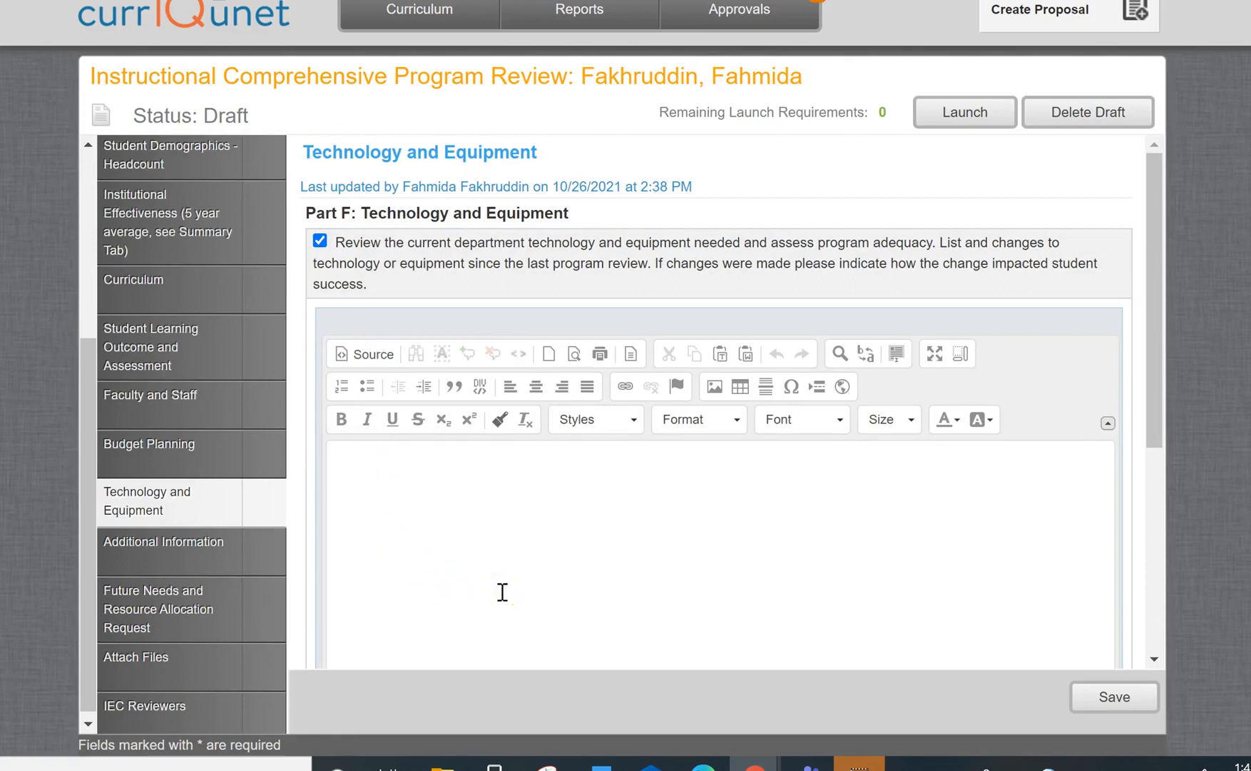
left_click(630, 555)
left_click(1111, 697)
left_click(1111, 697)
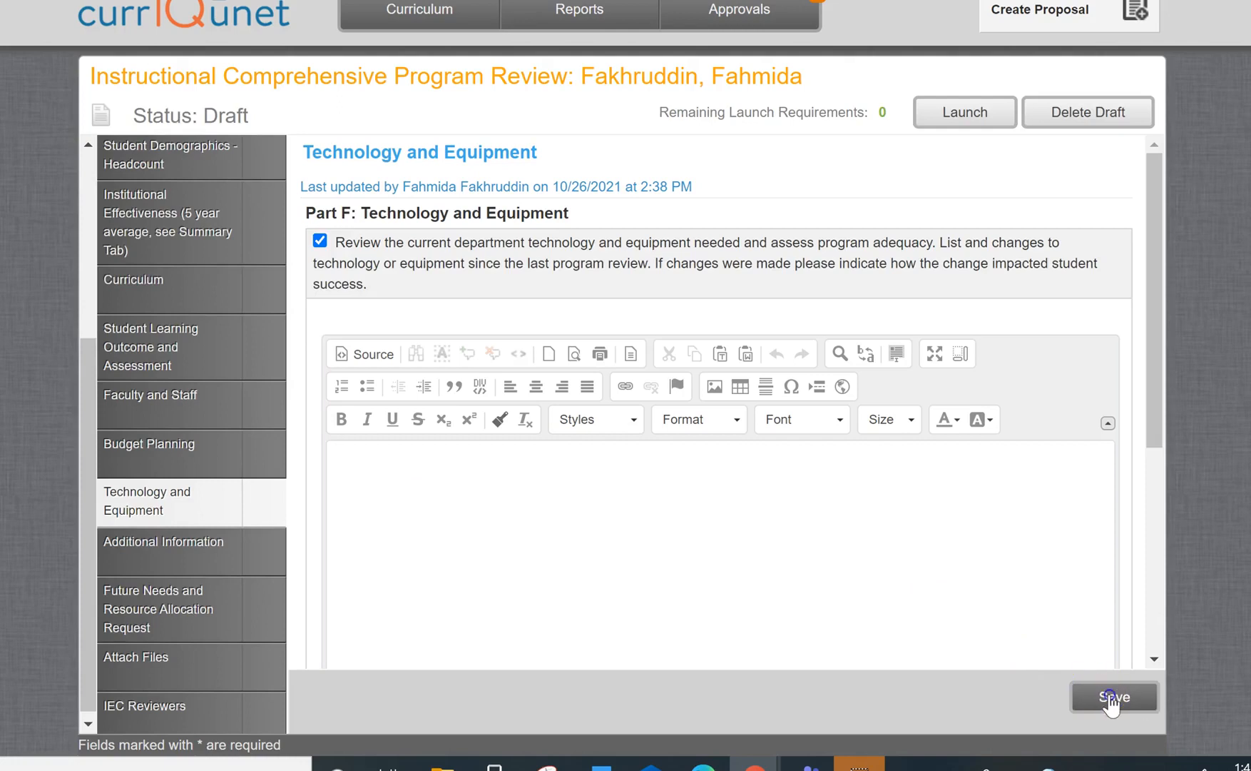
In Additional Information, enable the question on providing any other pertinent program information, and save the section.
left_click(148, 550)
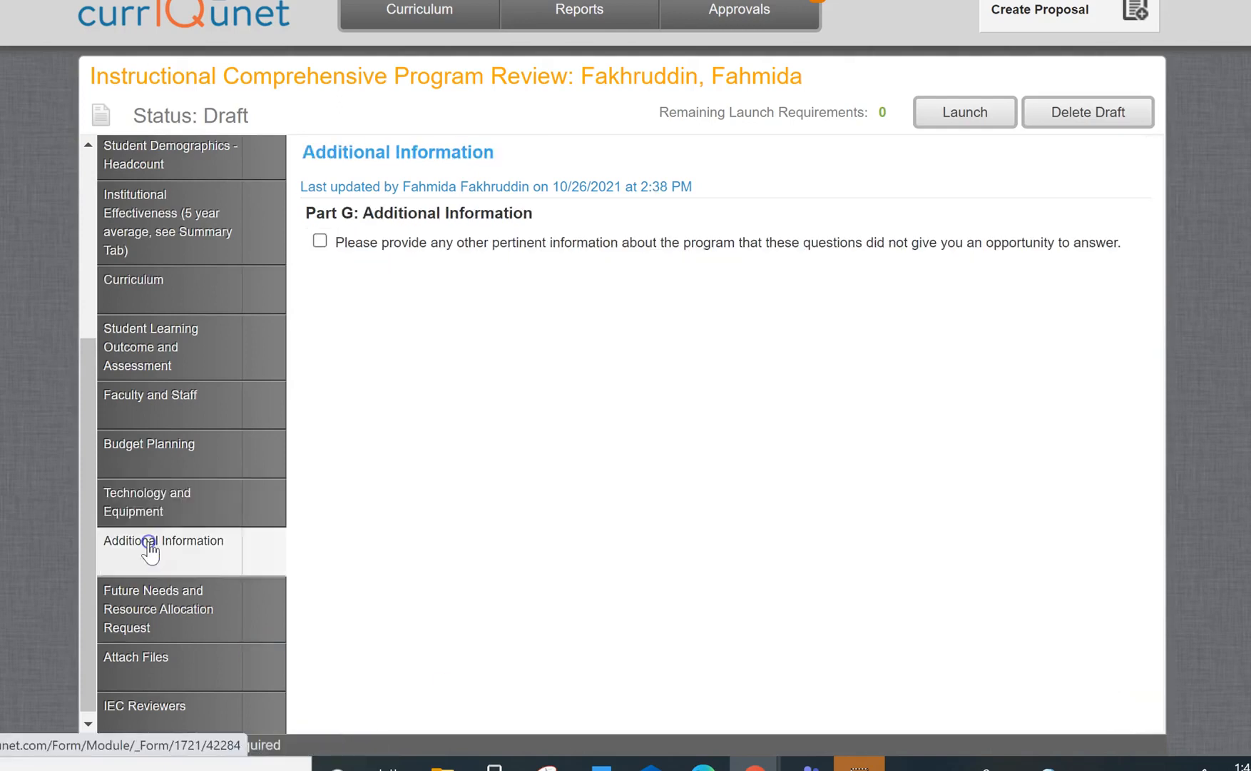
left_click(316, 216)
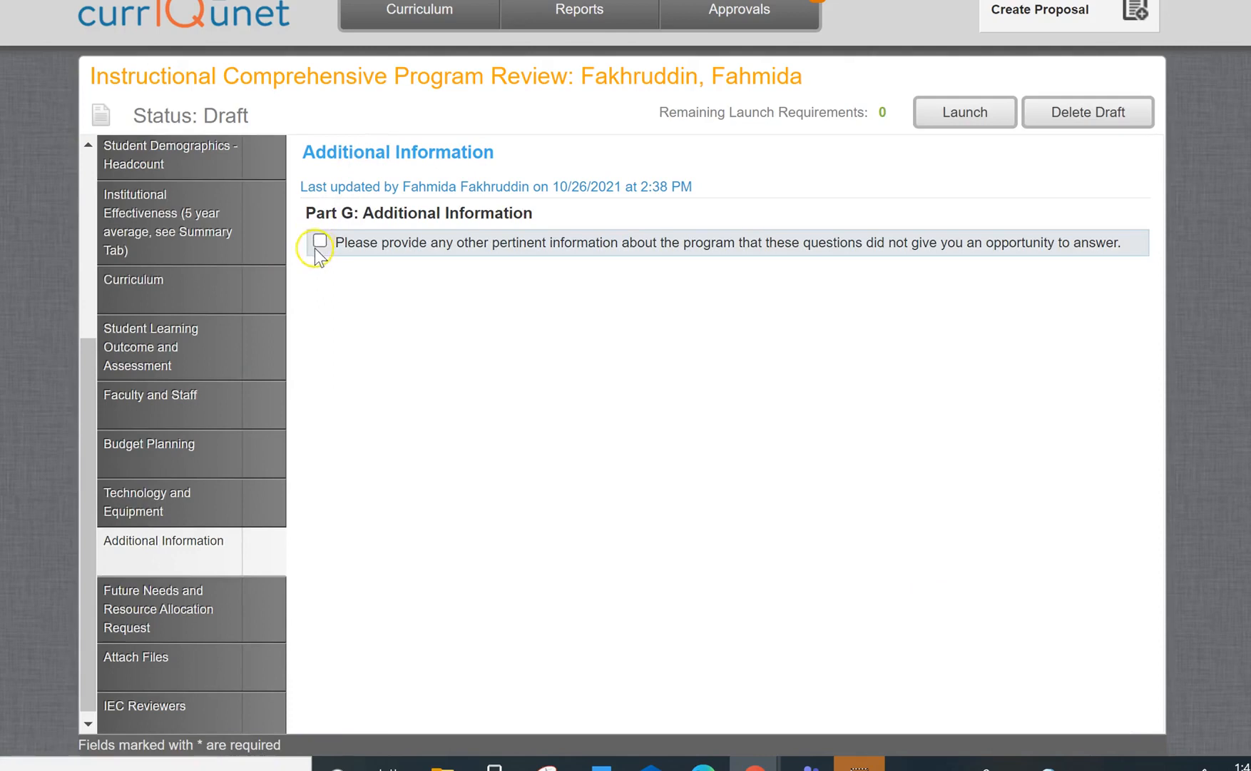
left_click(321, 246)
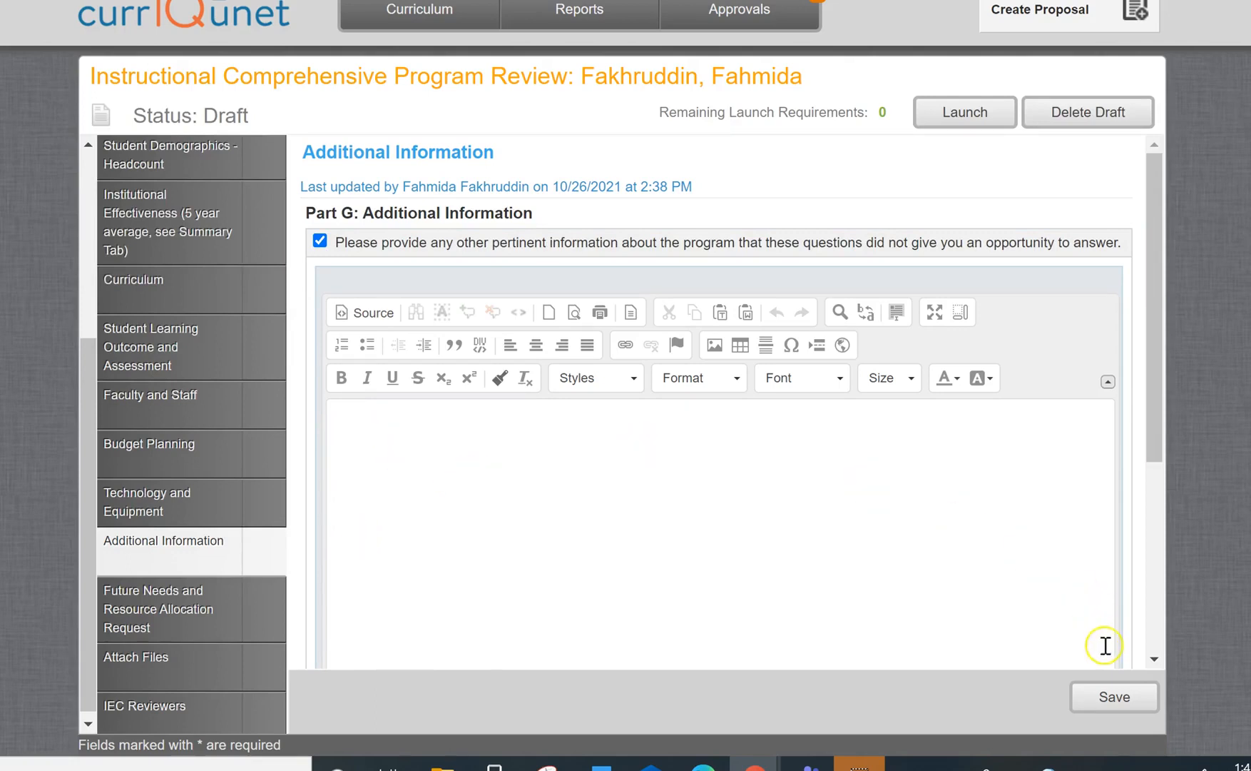
left_click(1104, 695)
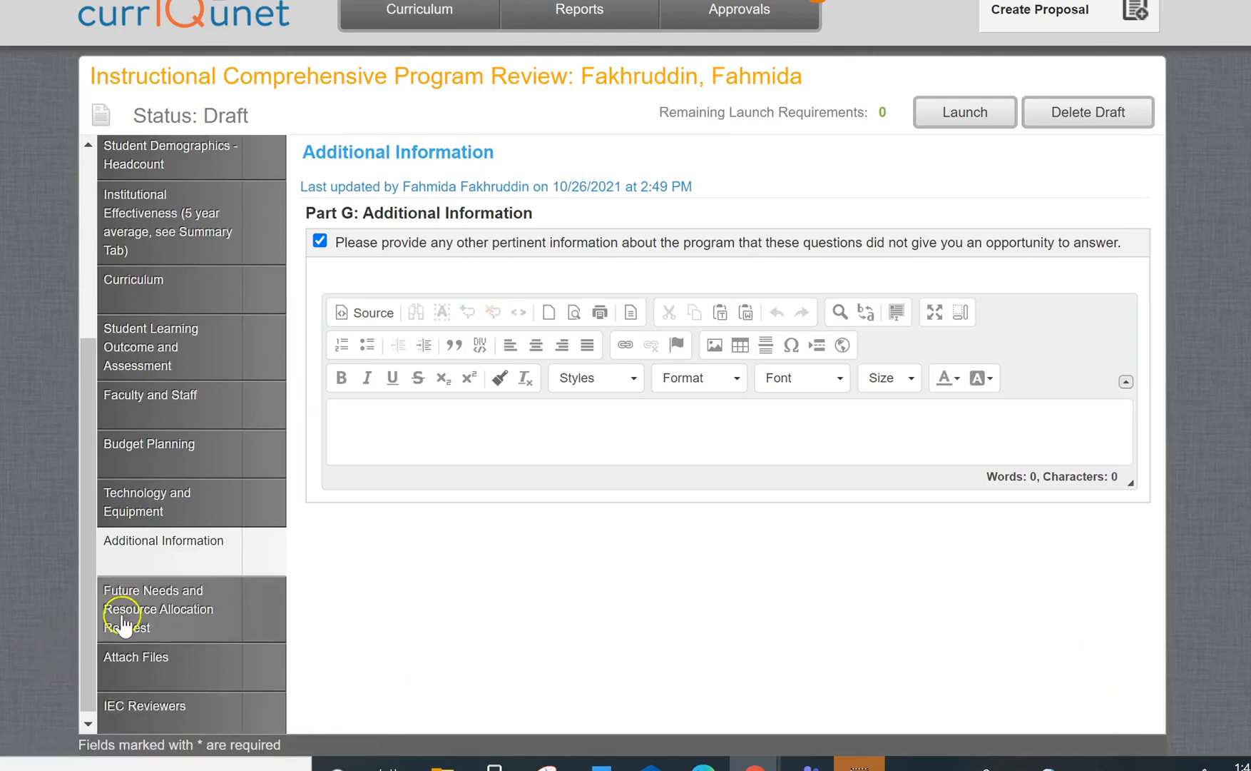
In Future Needs and Resource Allocation Request, add and save a Faculty Request item with ongoing budget needs 2, one-time expenditure 2 and total expenses 3.
left_click(152, 611)
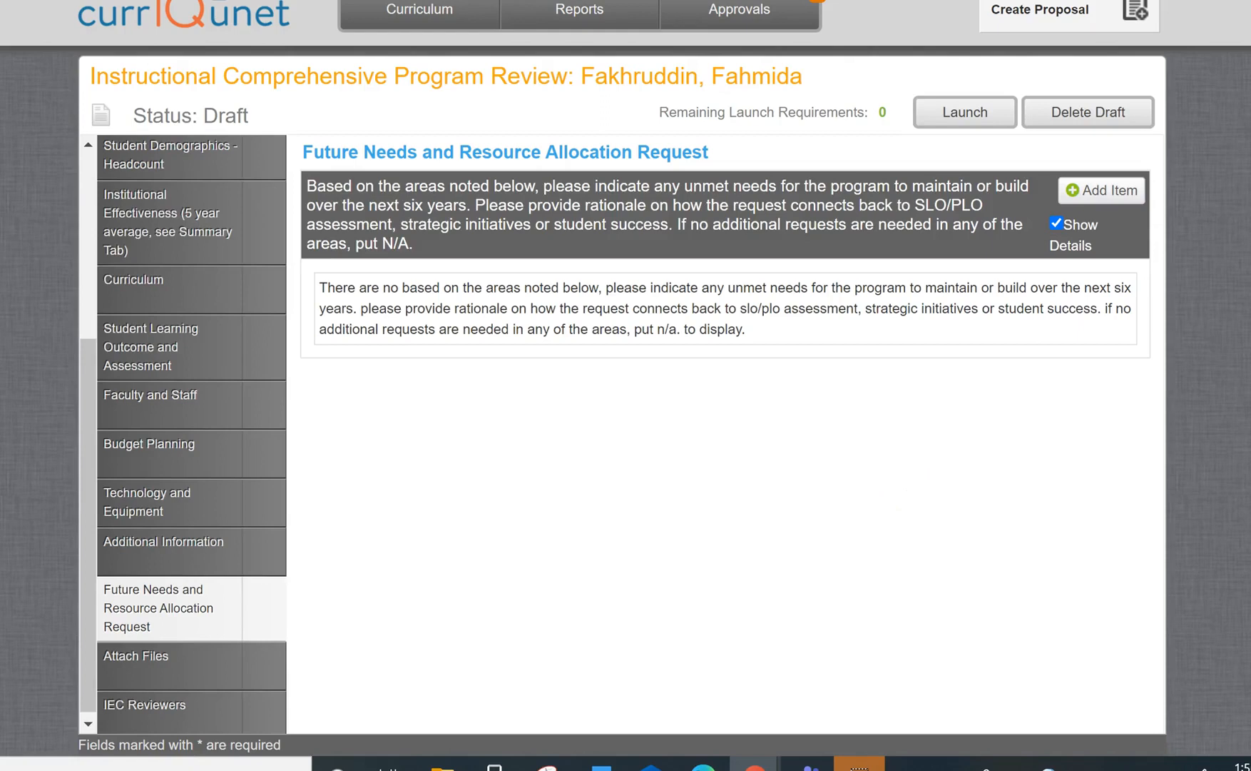
left_click(1119, 195)
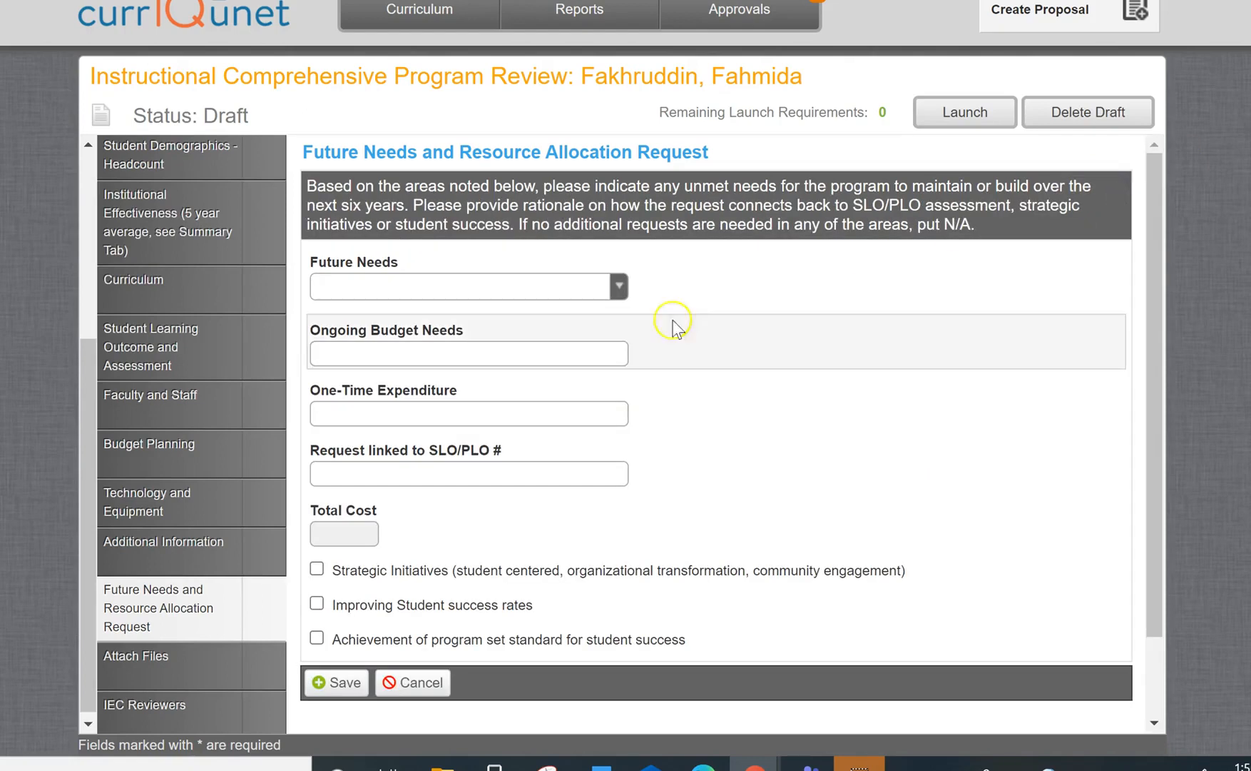
left_click(618, 286)
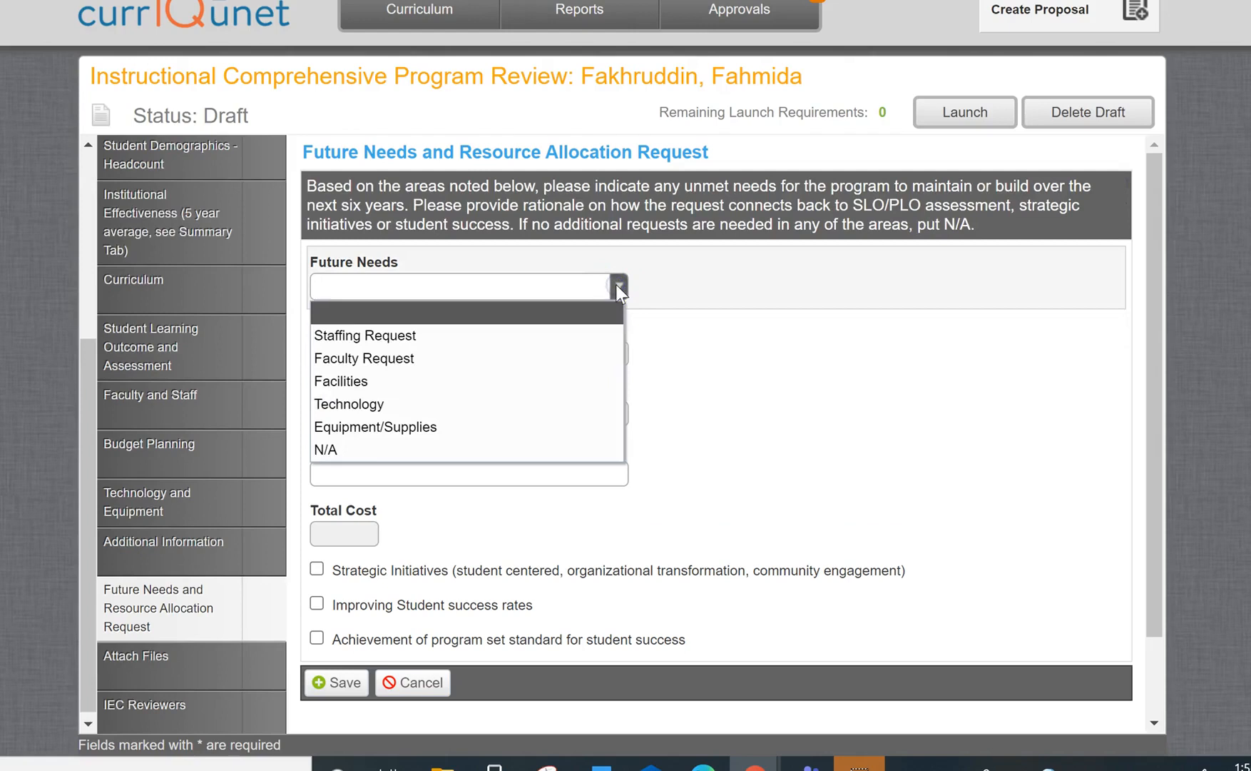
left_click(457, 362)
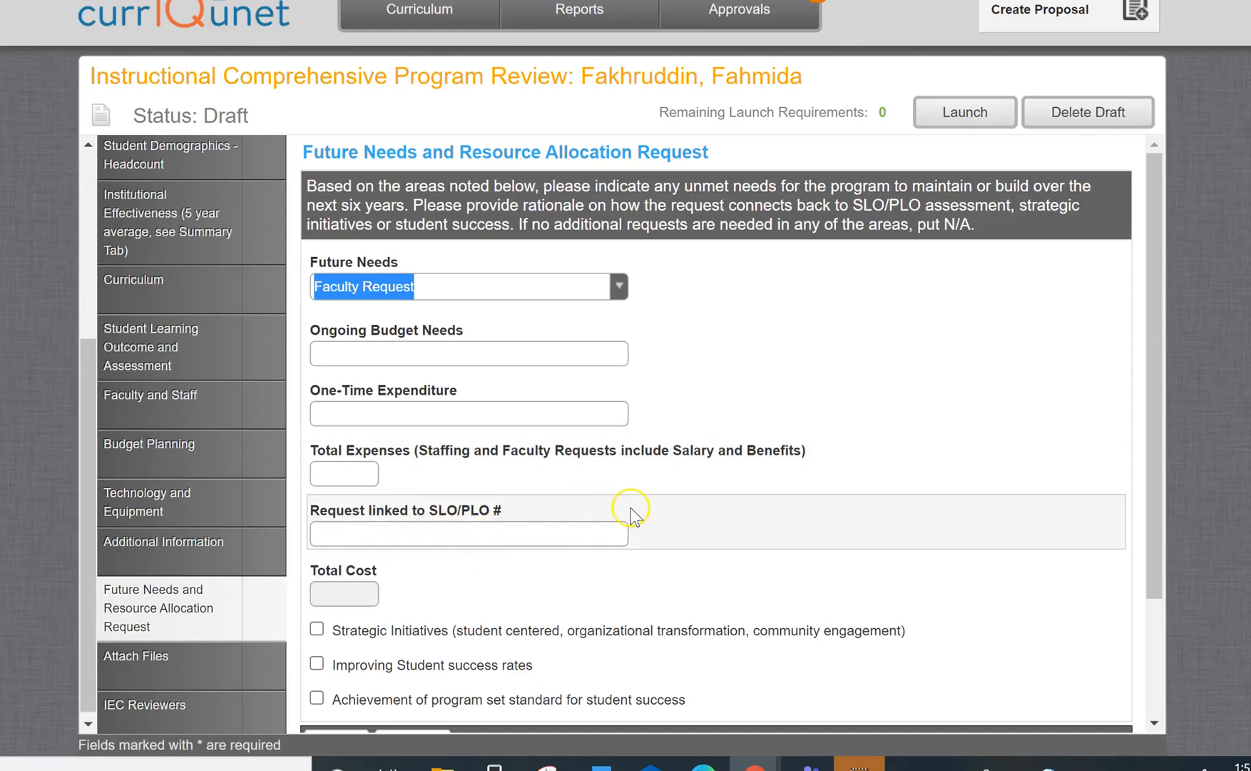
left_click(330, 353)
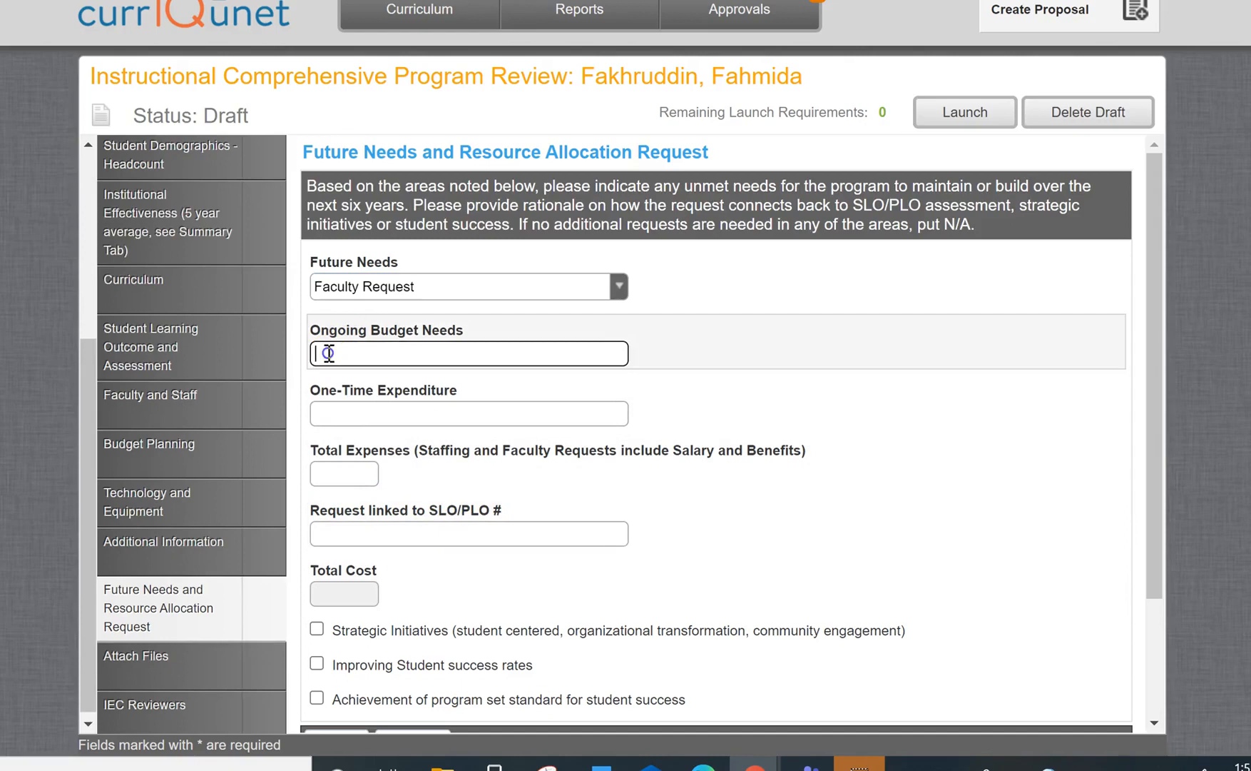
type("2")
left_click(327, 410)
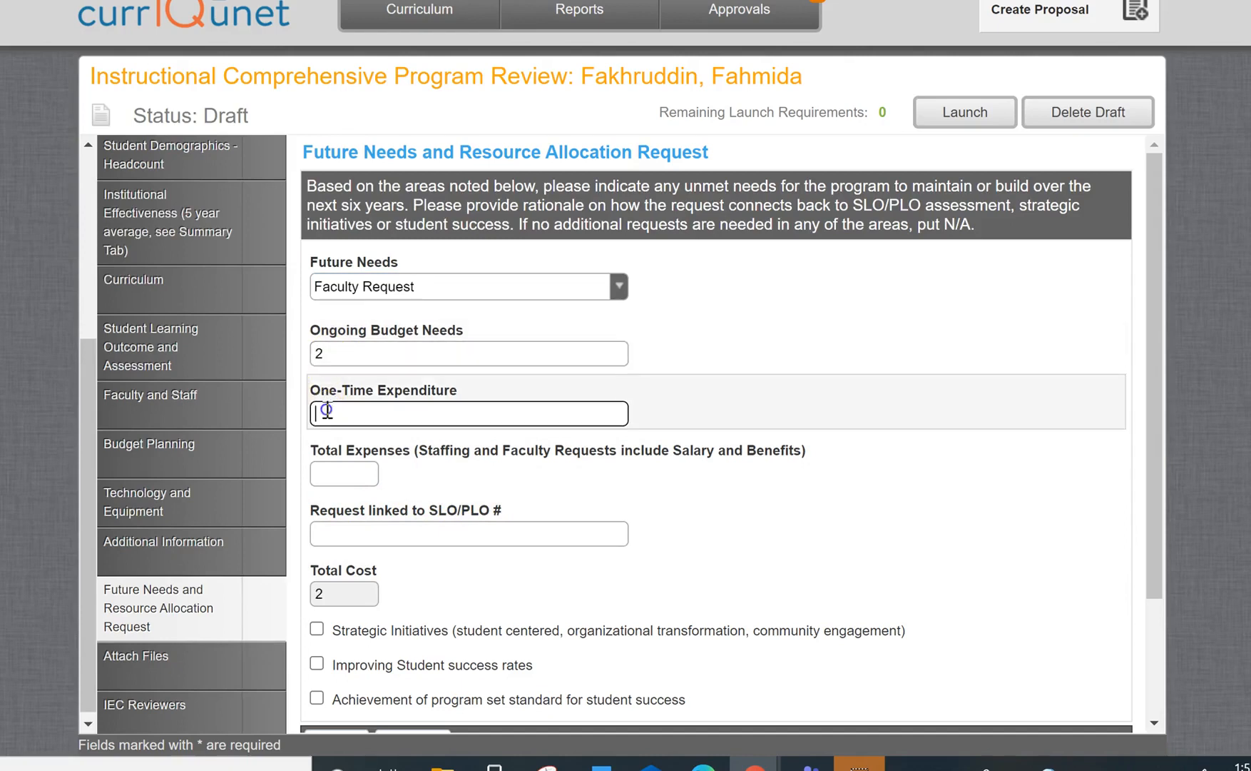
left_click(343, 472)
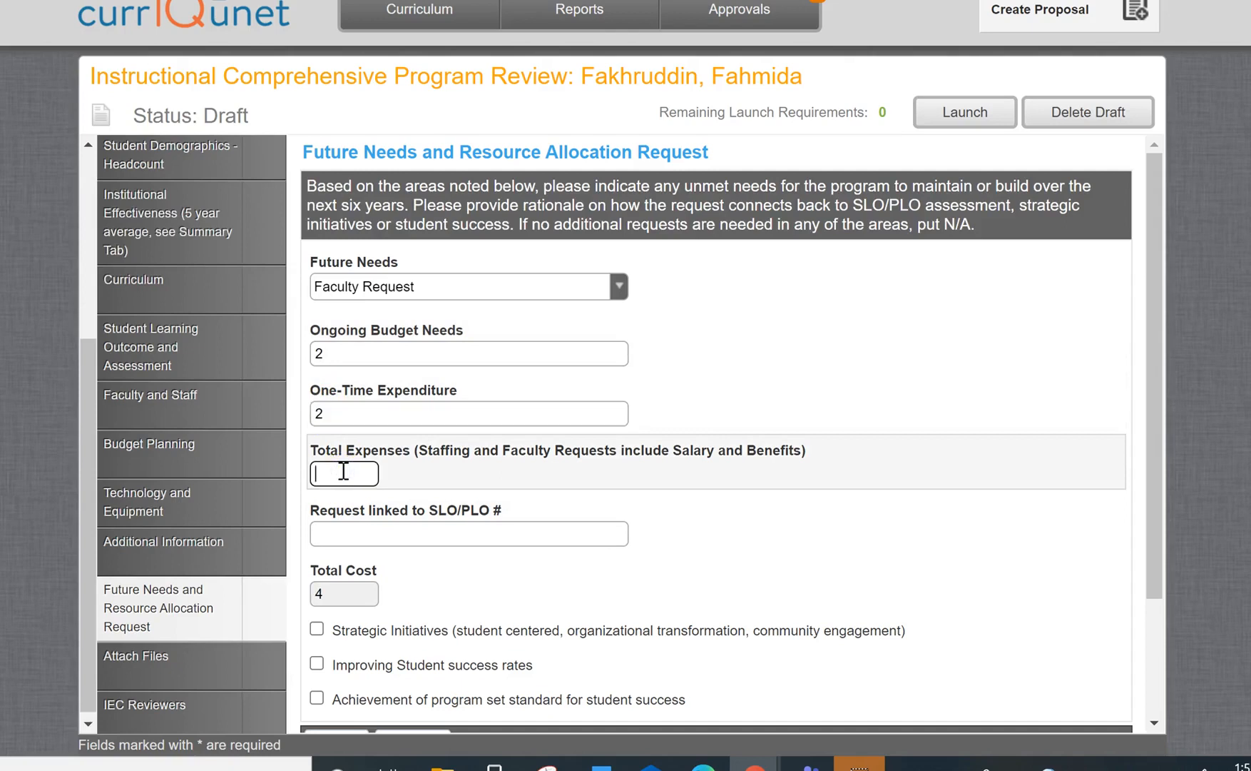
left_click(441, 570)
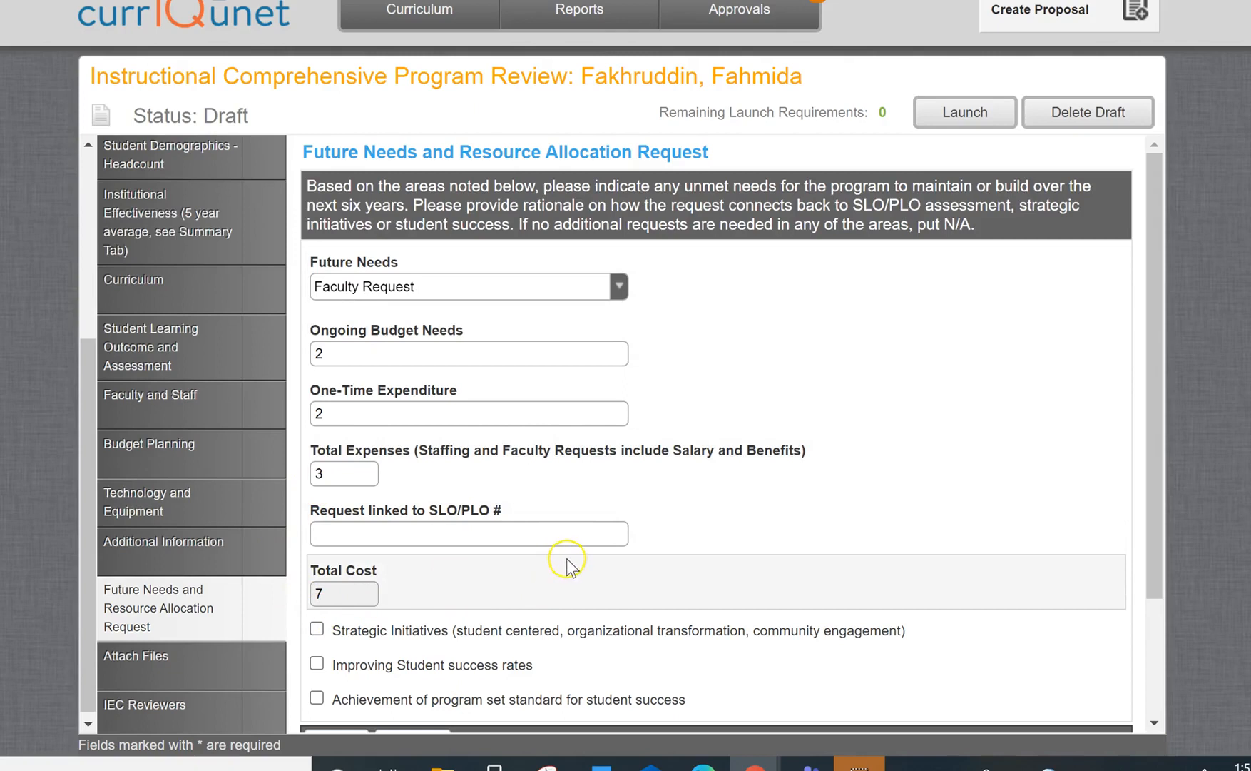
scroll(566, 558, "down", 2)
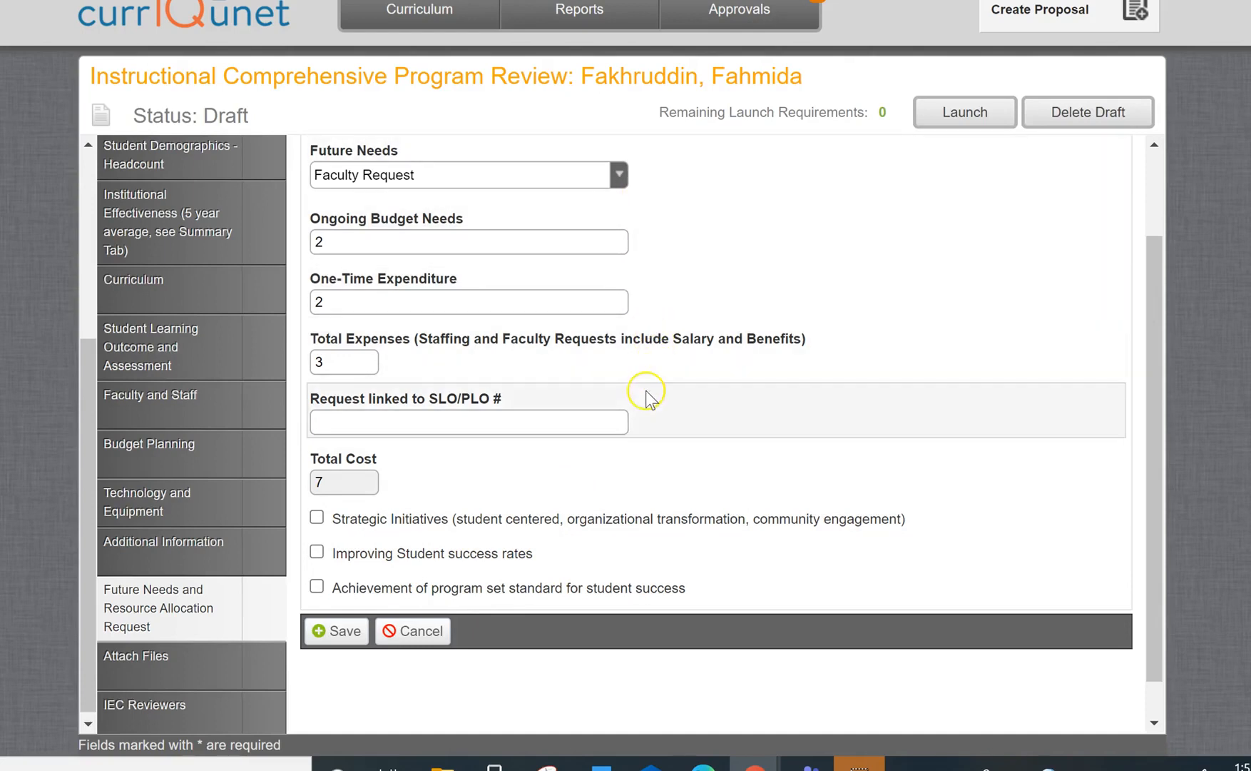
left_click(339, 633)
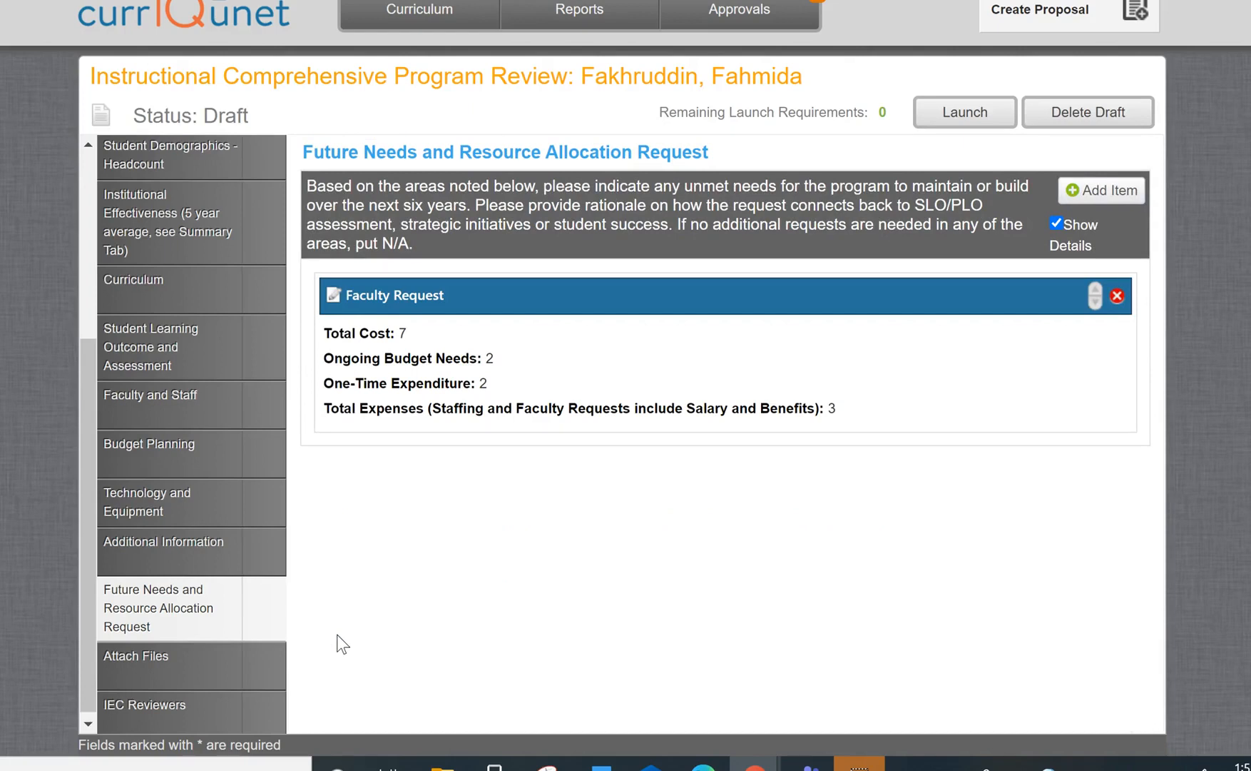
Add a second future needs item of type Technology with its other fields left blank, and save it.
left_click(1105, 192)
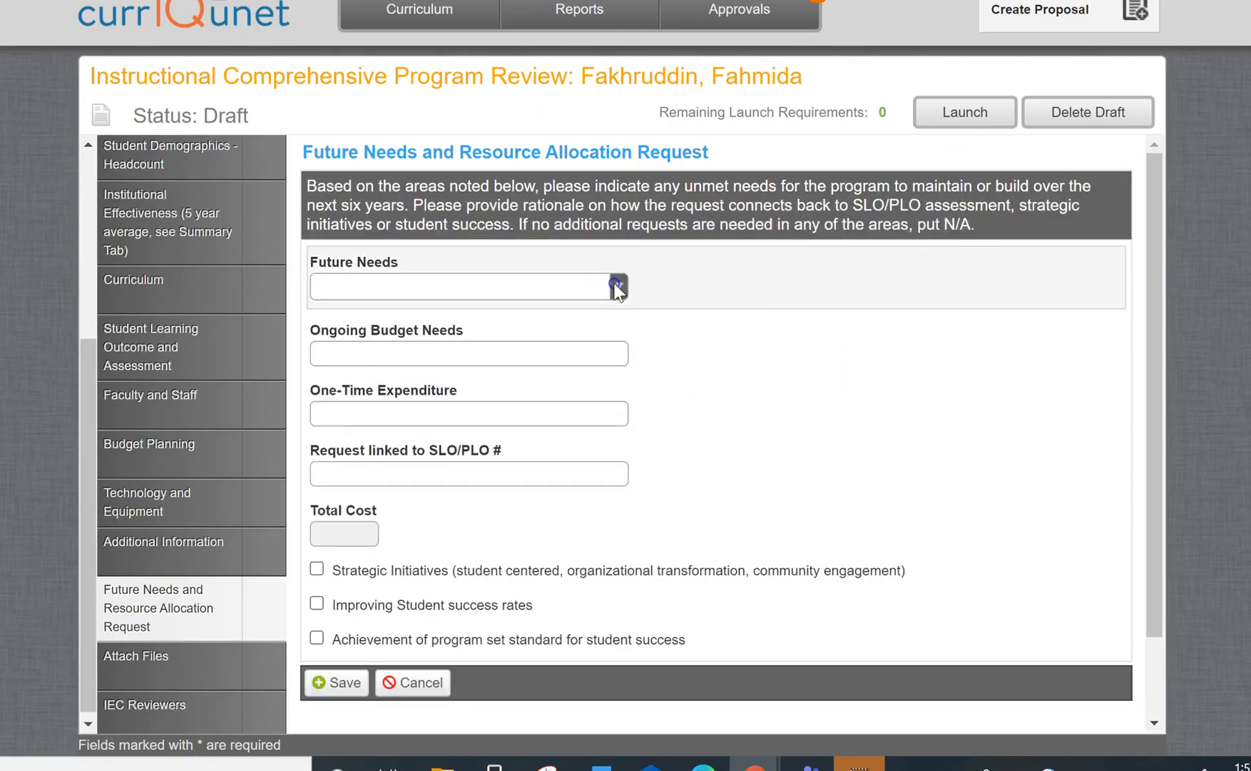
left_click(618, 285)
left_click(399, 407)
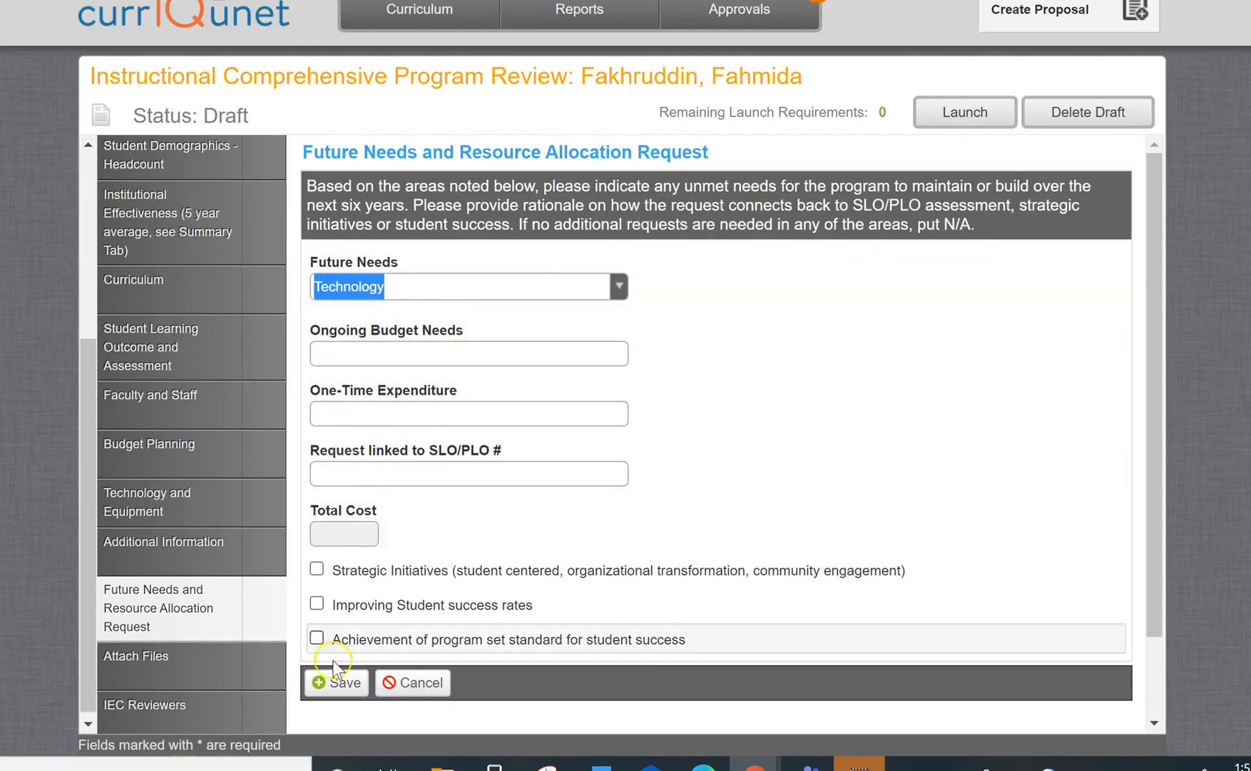
left_click(333, 683)
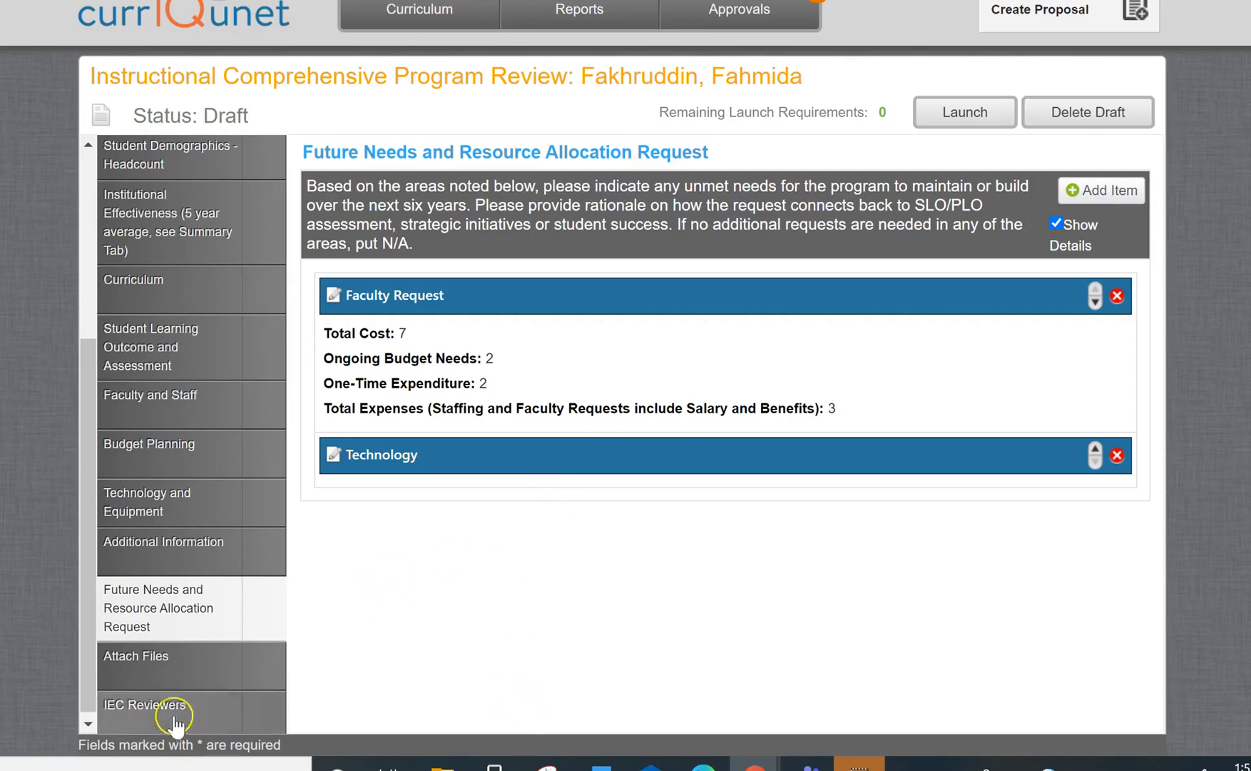
View the Attach Files section, and open an Accounting comprehensive review draft from the Program Review (New Search Preview) list.
left_click(165, 658)
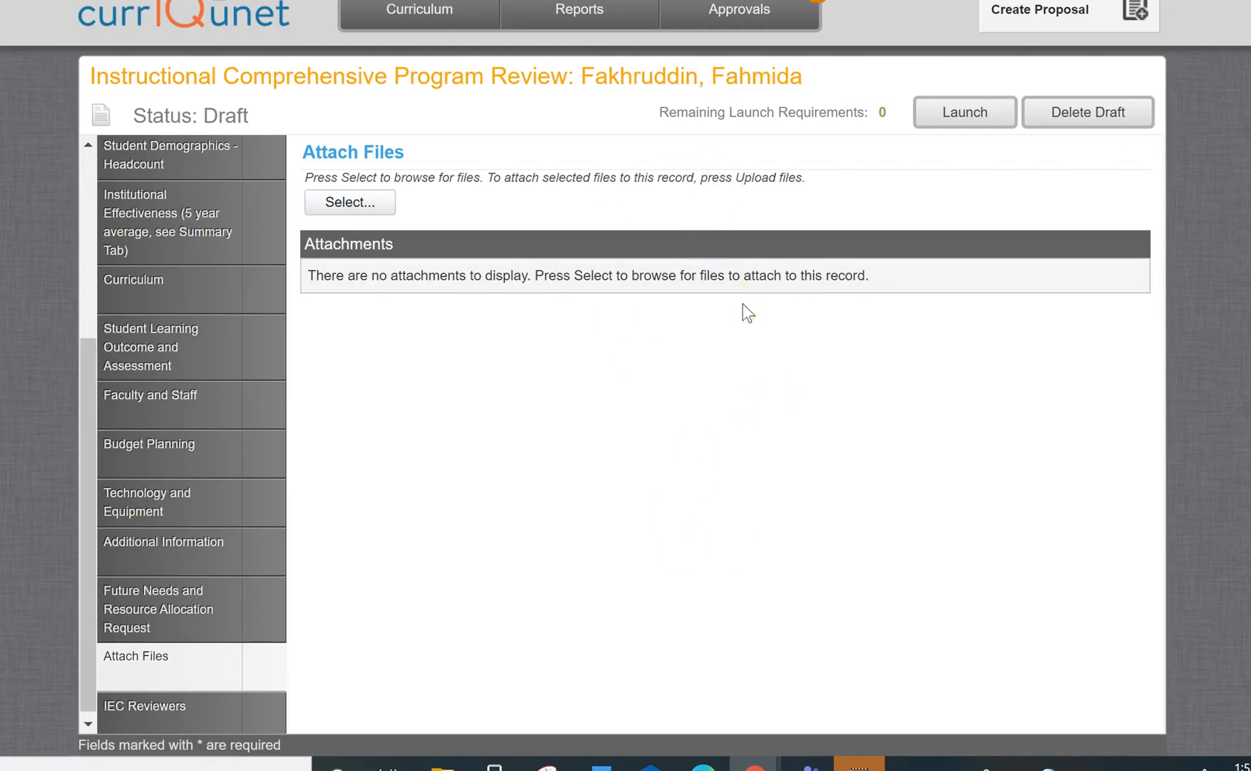
left_click(433, 21)
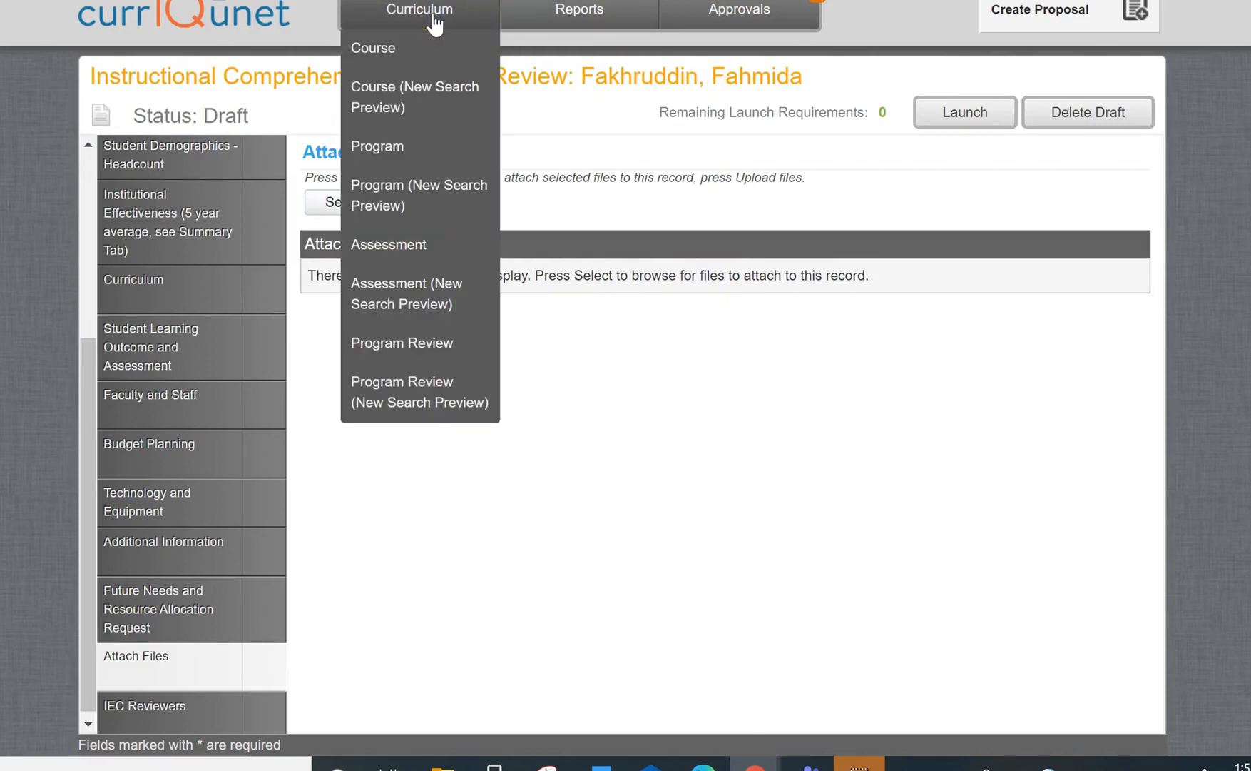
left_click(405, 396)
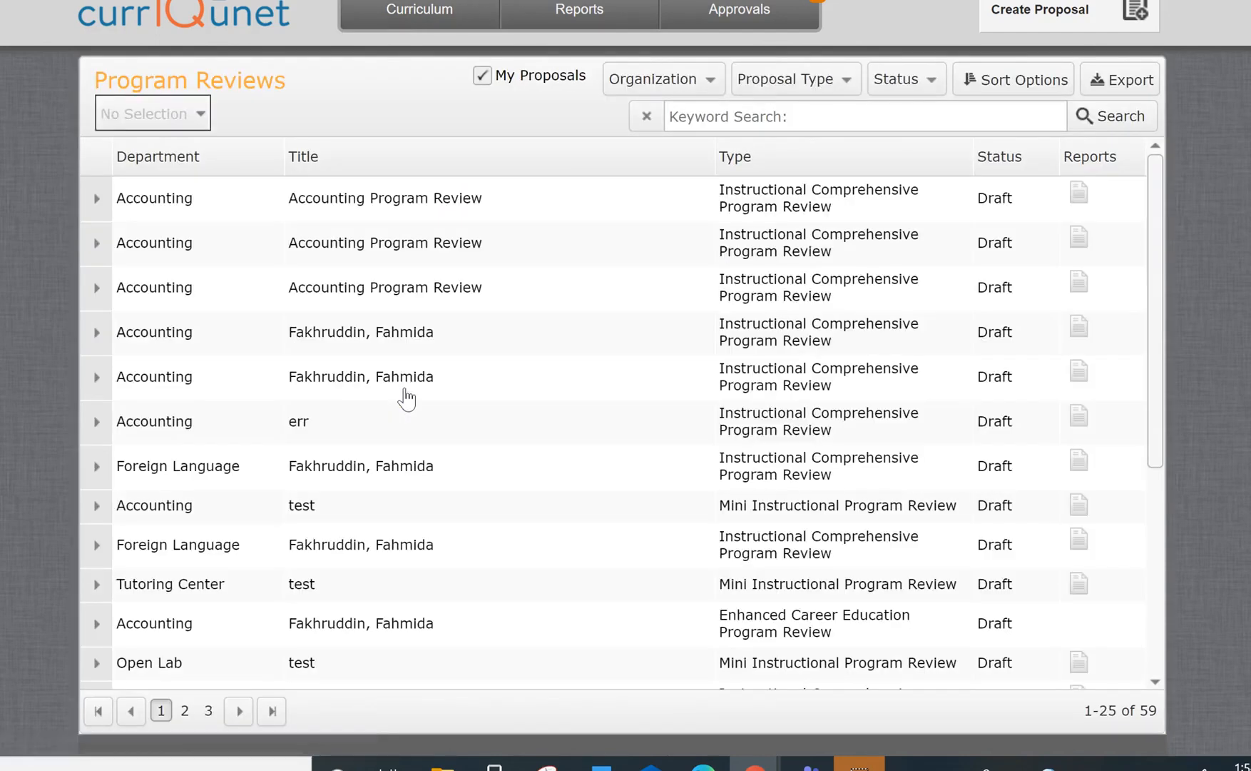
left_click(499, 207)
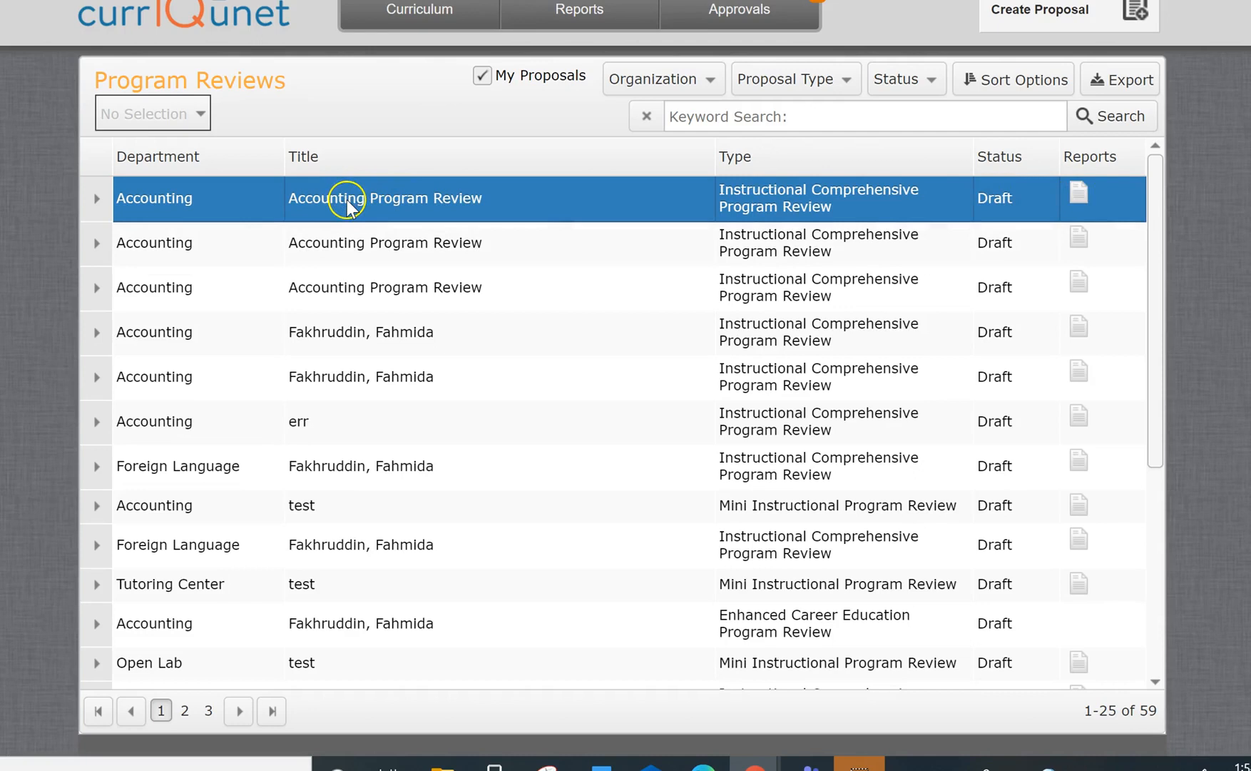
left_click(360, 334)
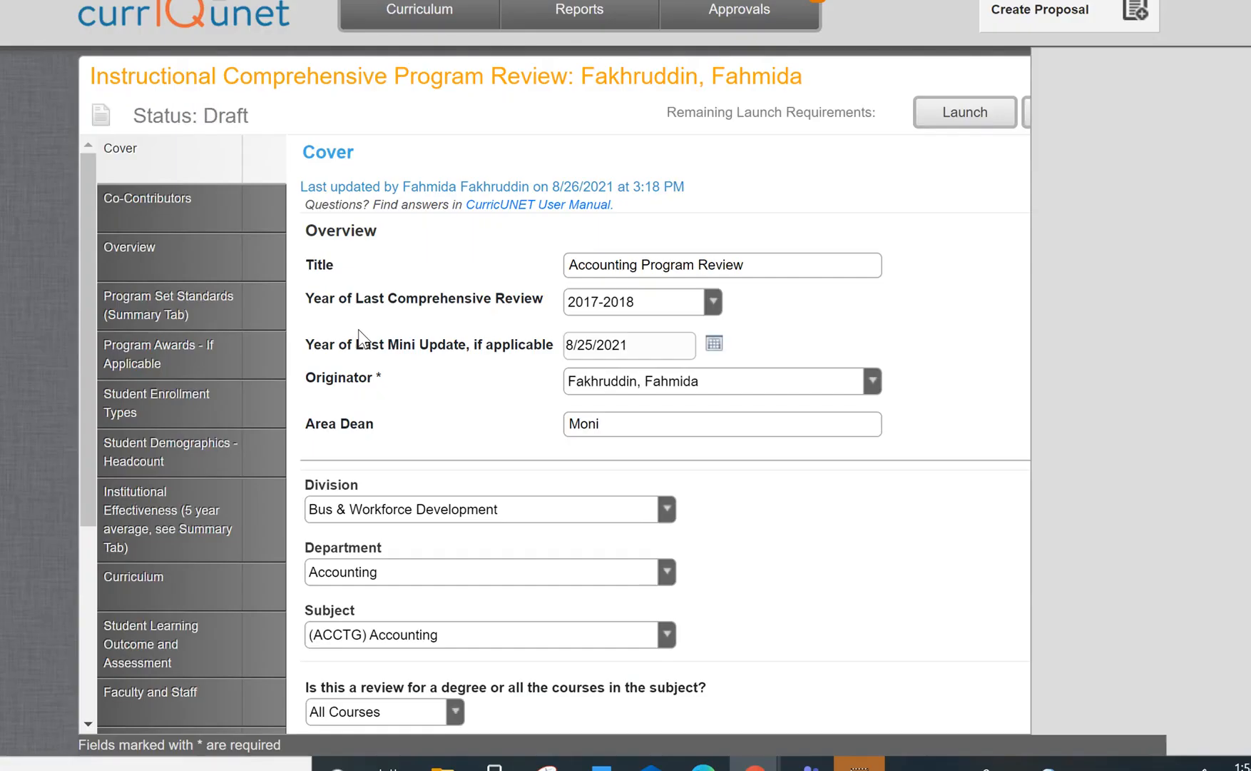